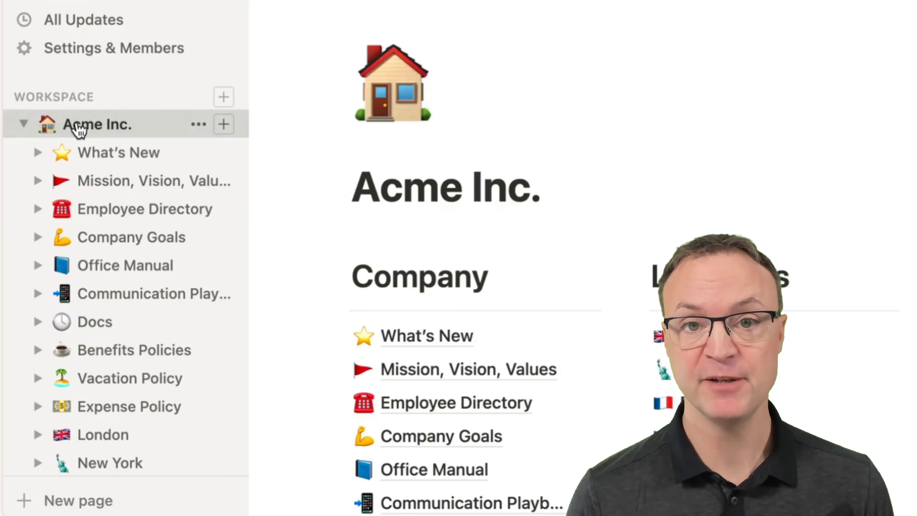
# Browse the Acme Inc. workspace, viewing its subpages What's New, Mission, Vision, Values and Employee Directory
pyautogui.click(23, 124)
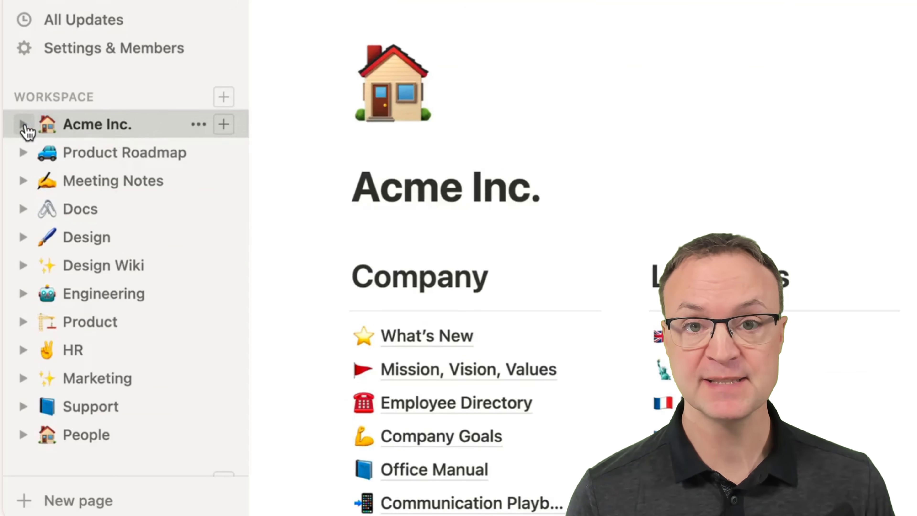
pyautogui.click(24, 124)
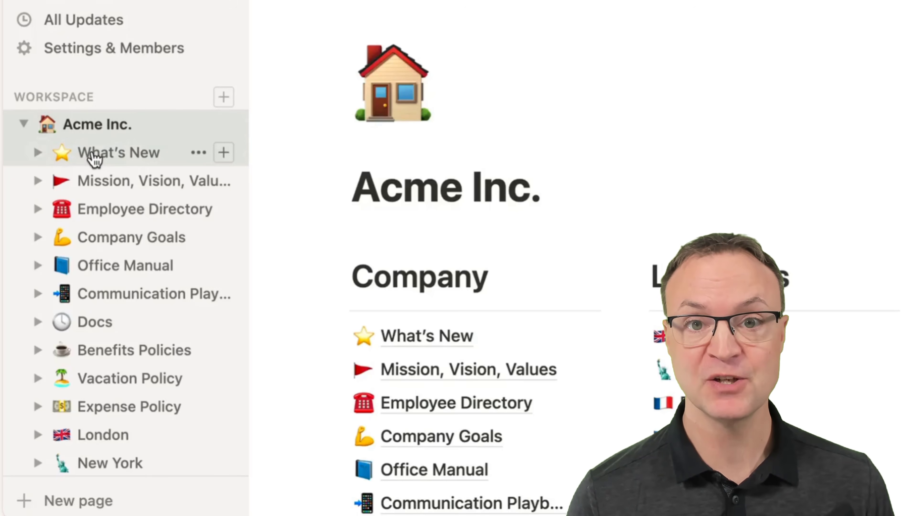
pyautogui.click(92, 154)
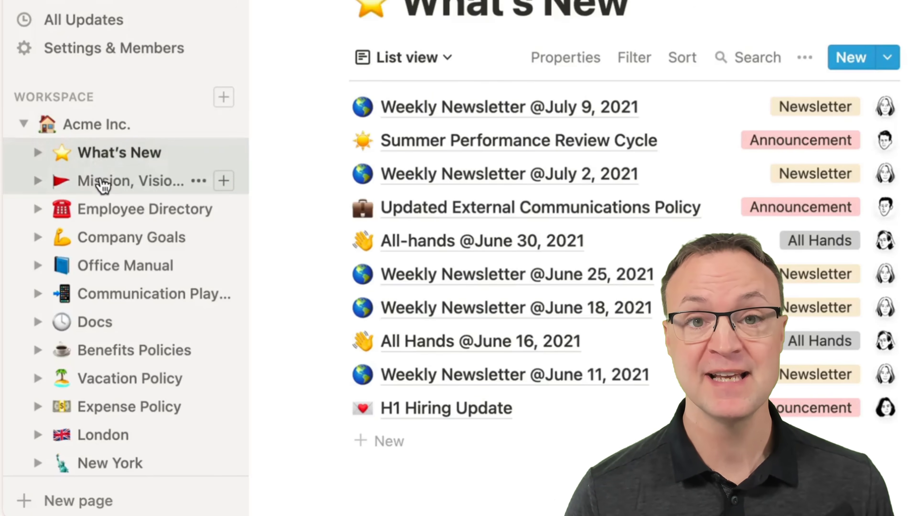
pyautogui.click(103, 184)
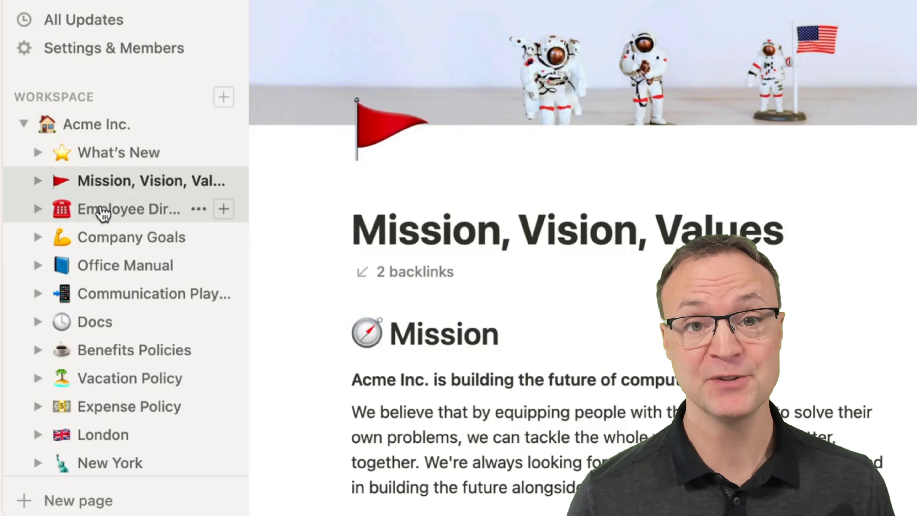
pyautogui.click(103, 213)
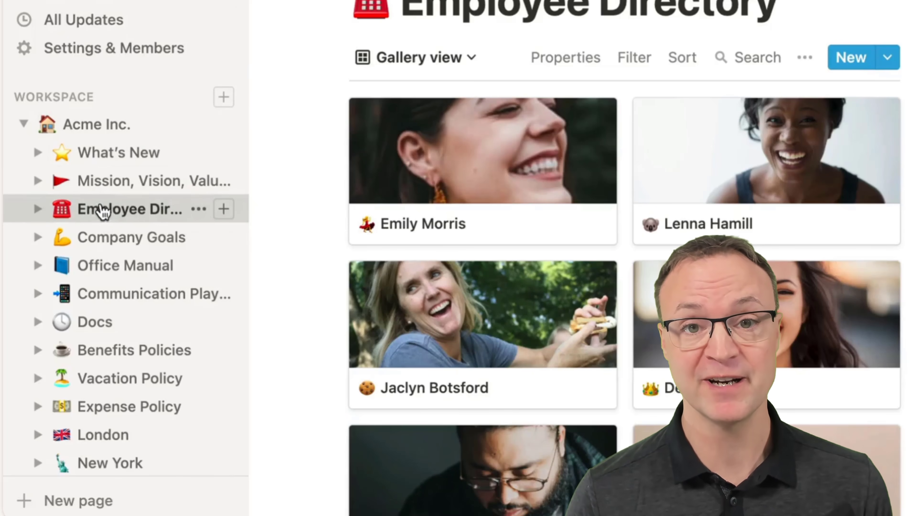
pyautogui.click(76, 127)
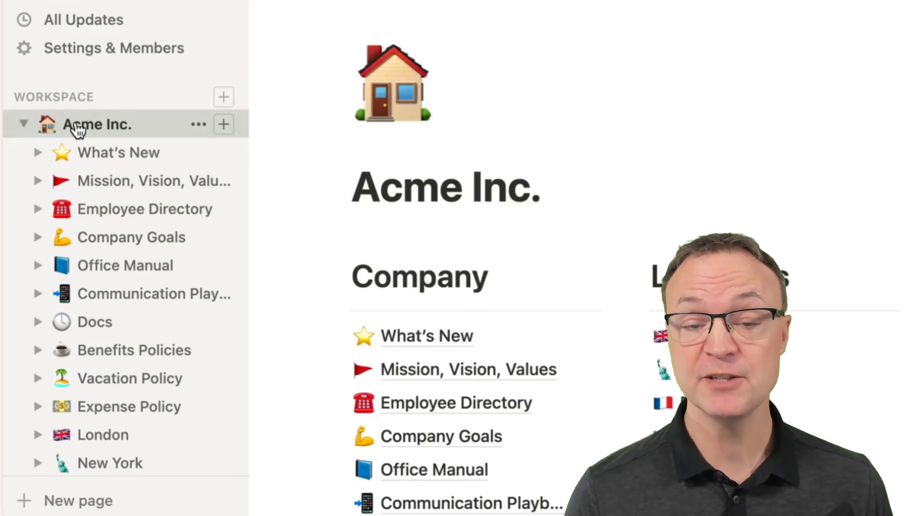
pyautogui.click(25, 125)
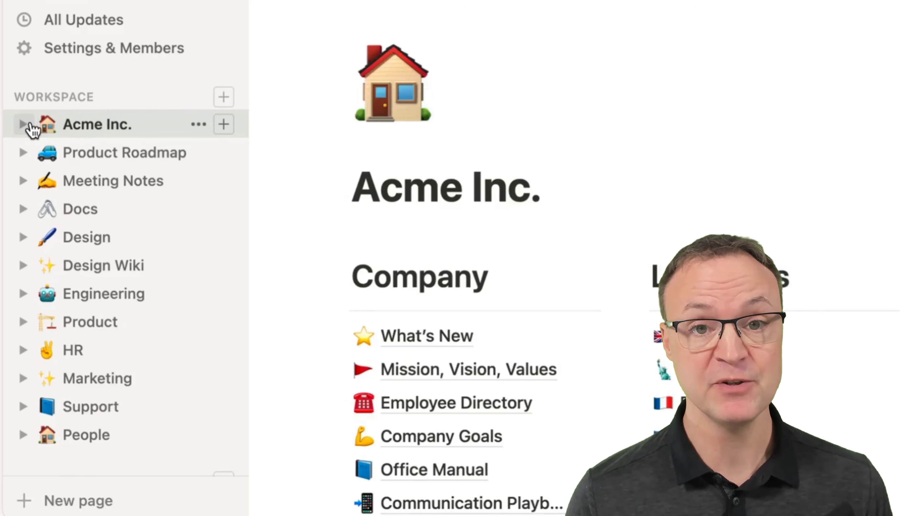
pyautogui.click(24, 124)
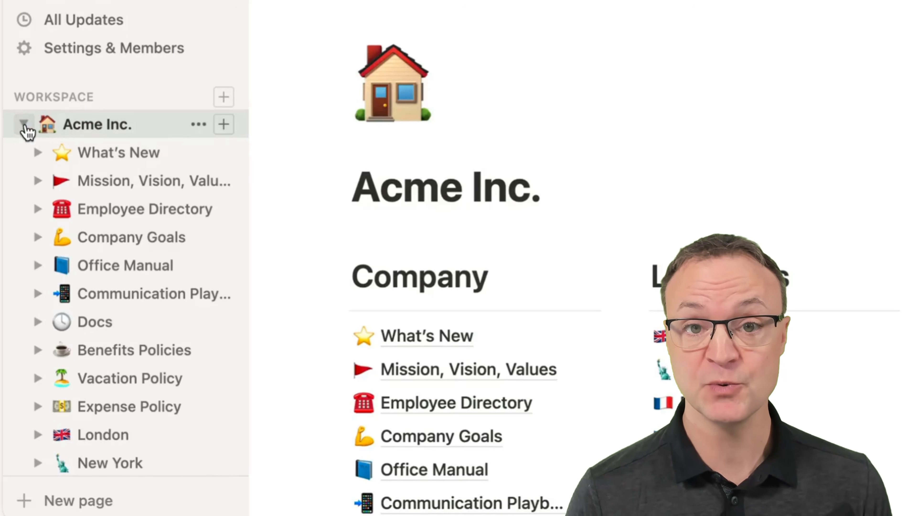
pyautogui.click(95, 157)
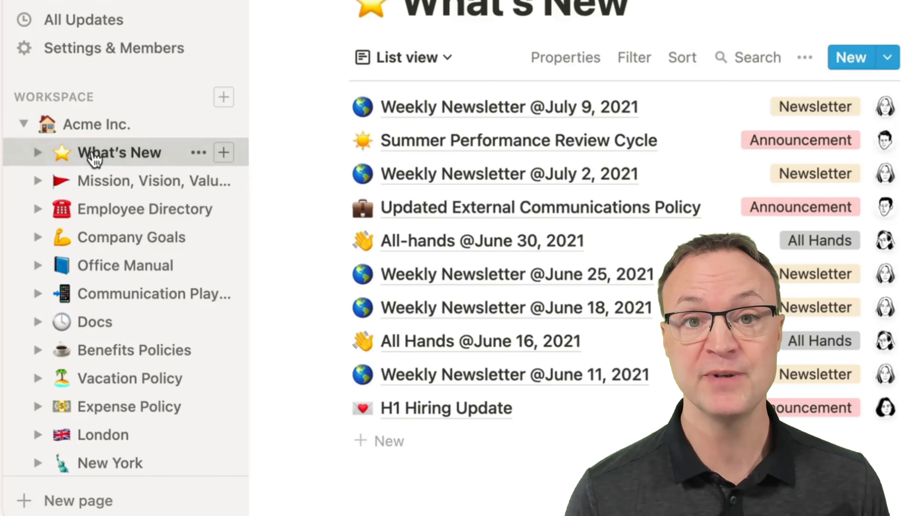
pyautogui.click(101, 183)
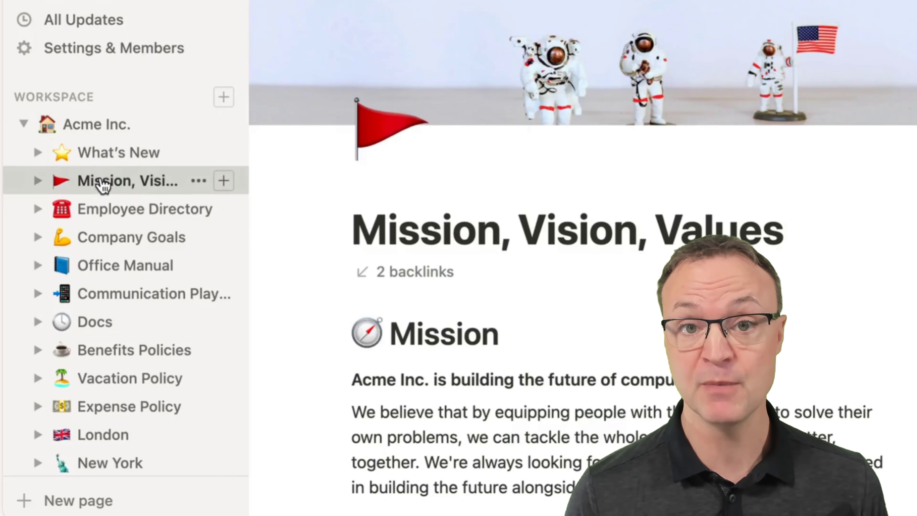
pyautogui.click(103, 213)
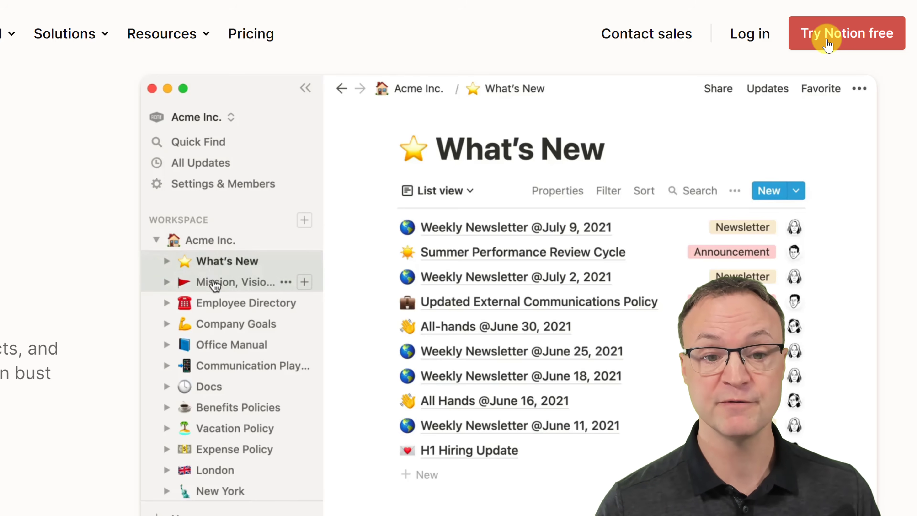
# Sign up for Notion's free trial with the demo Google account
pyautogui.click(827, 41)
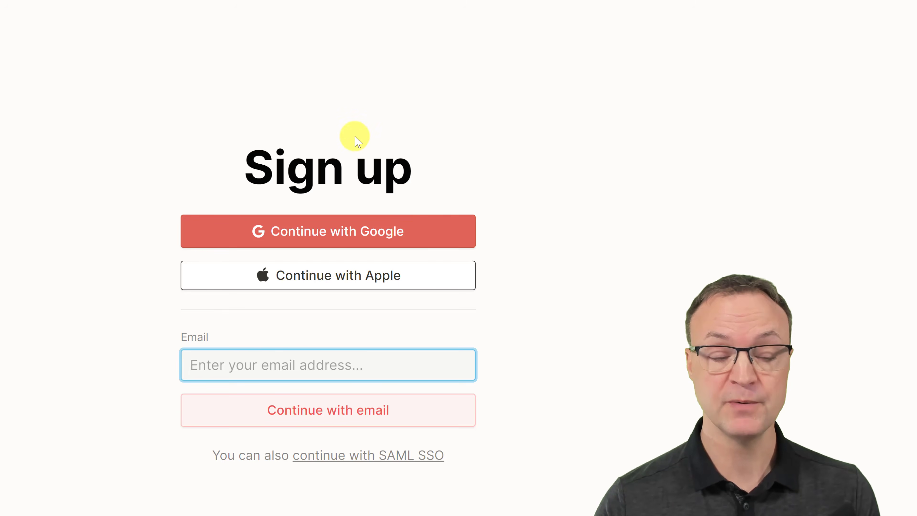
pyautogui.click(367, 235)
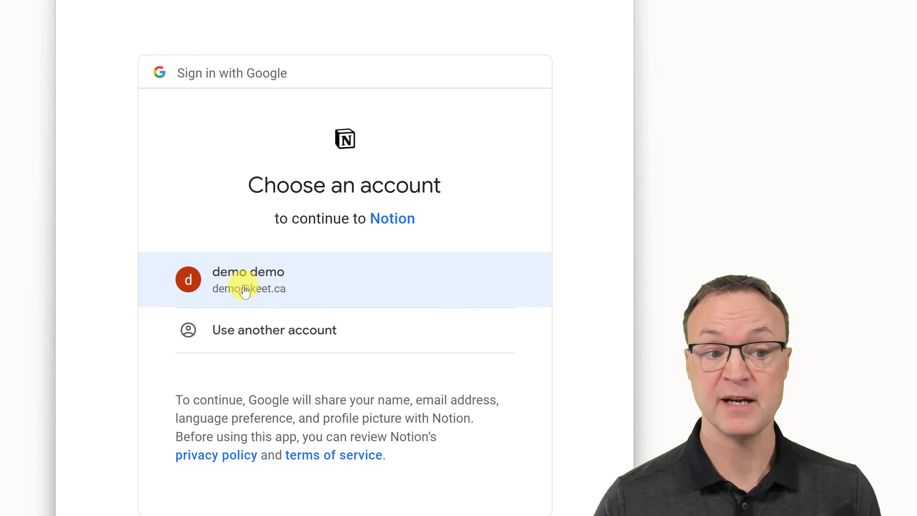
pyautogui.click(245, 289)
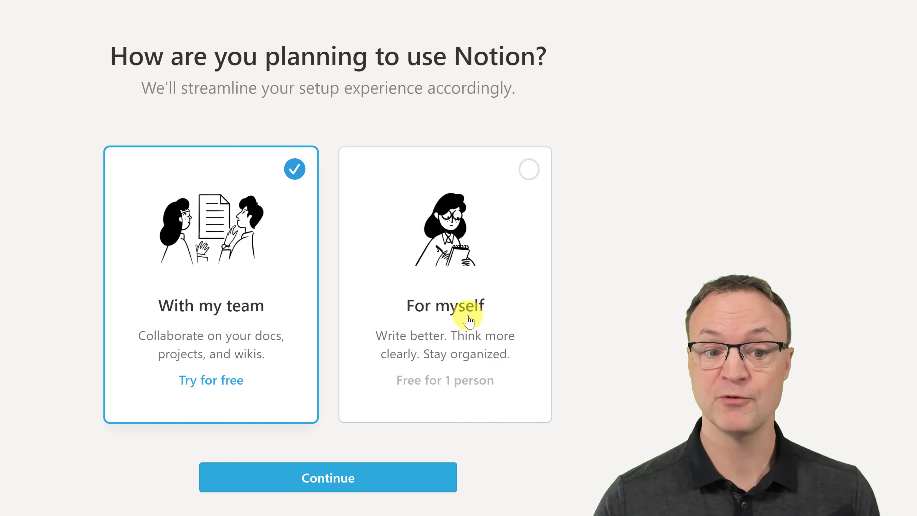
# Set up Notion for myself as the free one-person option and accept the starter templates
pyautogui.click(457, 275)
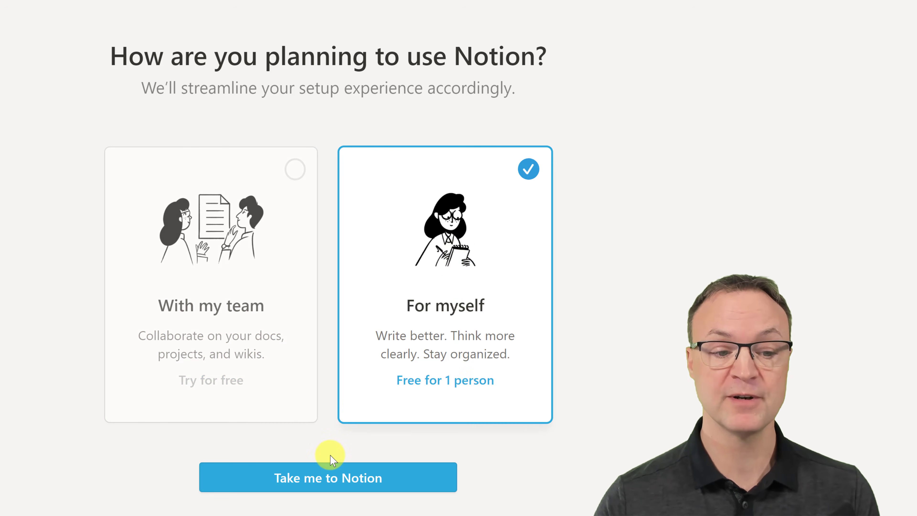
pyautogui.click(337, 481)
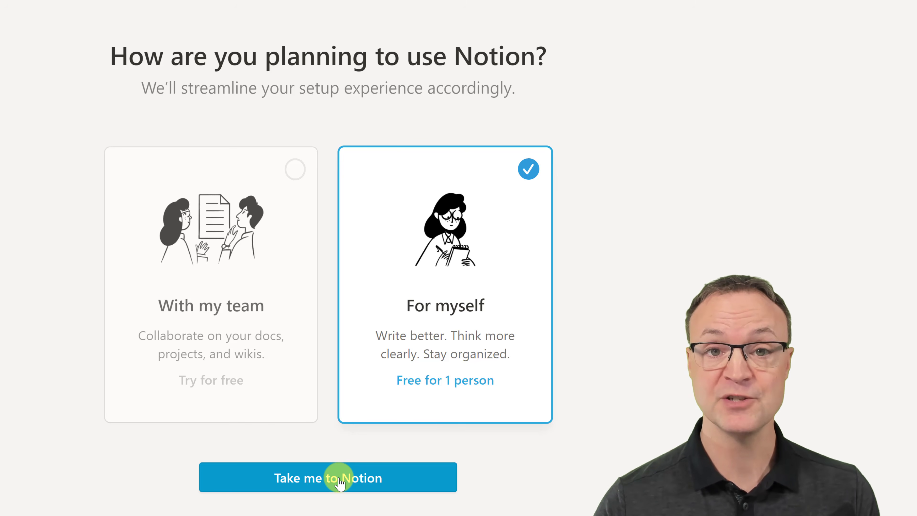
pyautogui.click(339, 483)
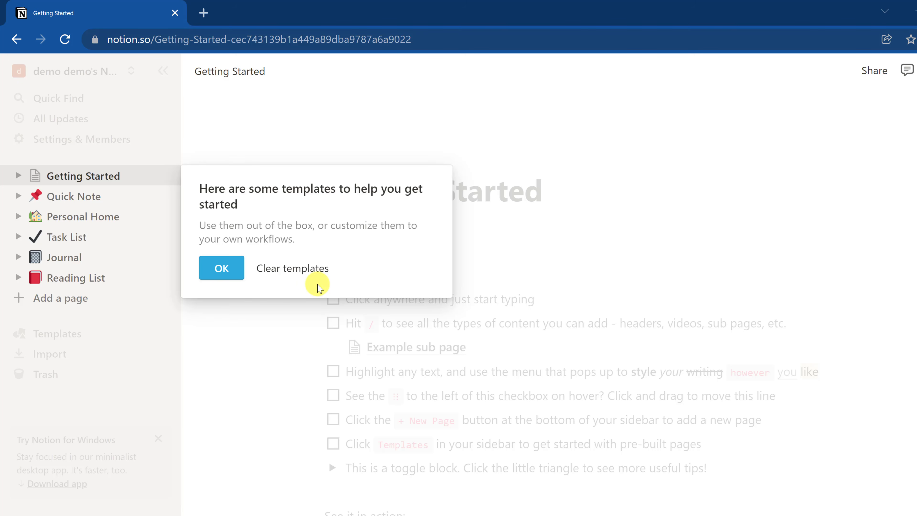
pyautogui.click(227, 272)
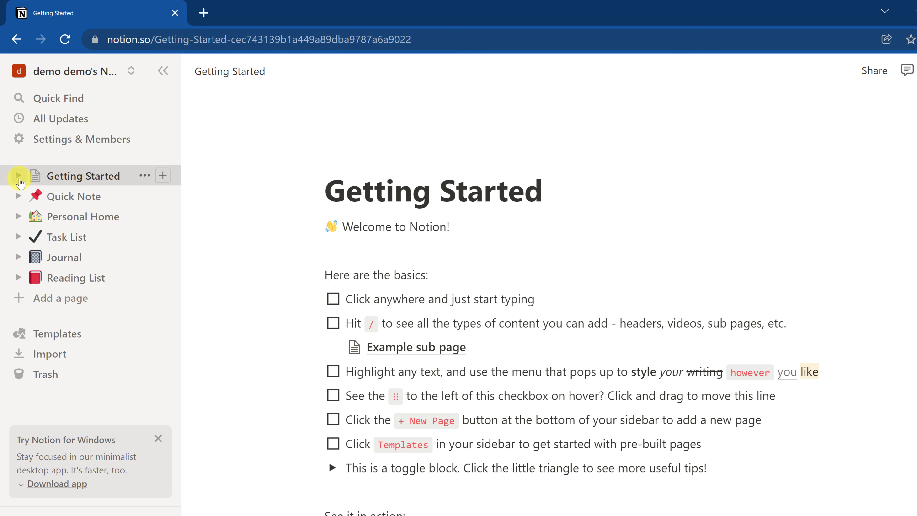
# Expand the Getting Started and Quick Note pages and open Quick Note's Sub Page
pyautogui.click(18, 176)
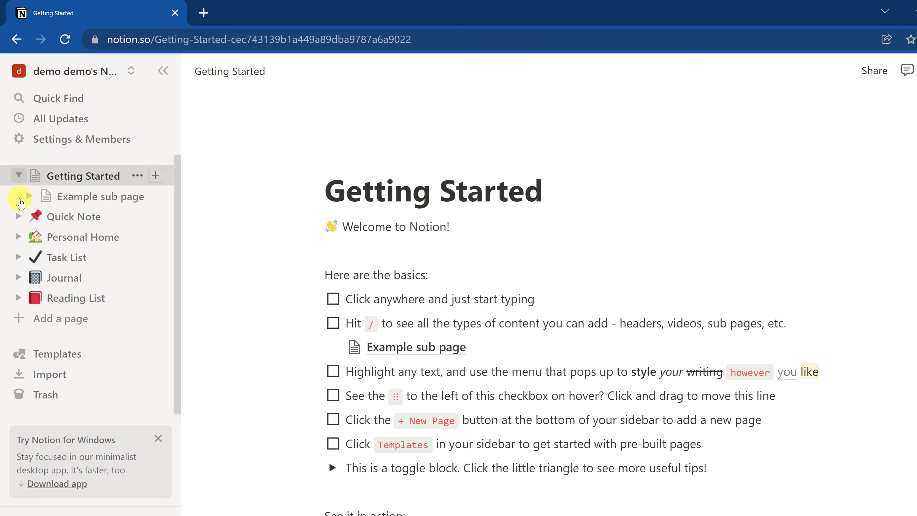
pyautogui.click(18, 217)
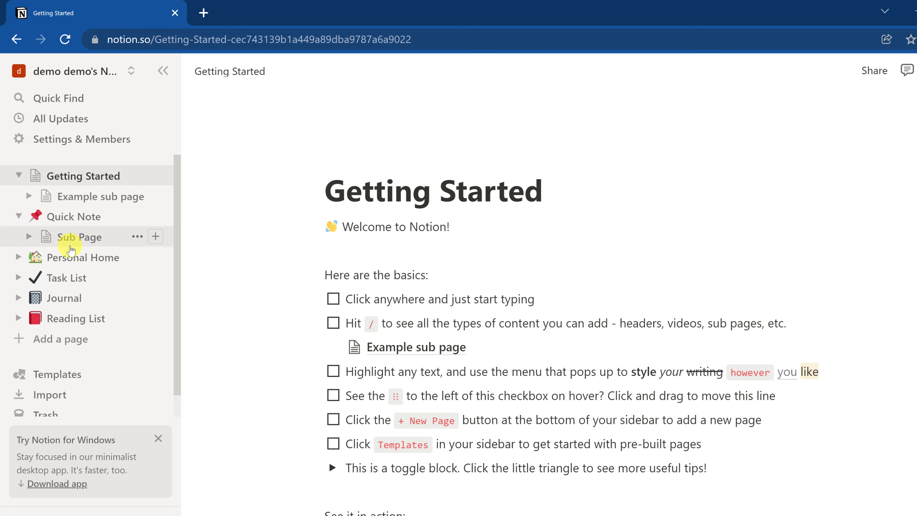
pyautogui.click(74, 238)
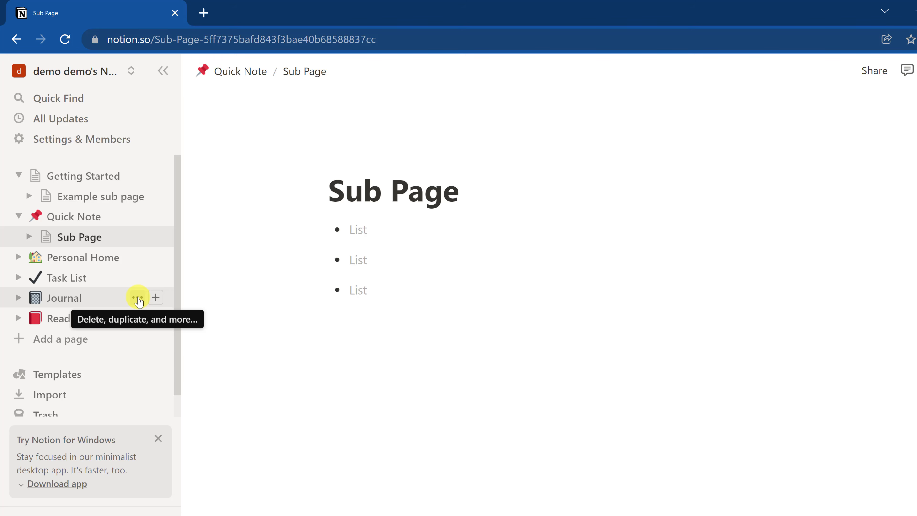
# Add the Journal page to Favorites and remove it from Favorites again
pyautogui.click(138, 299)
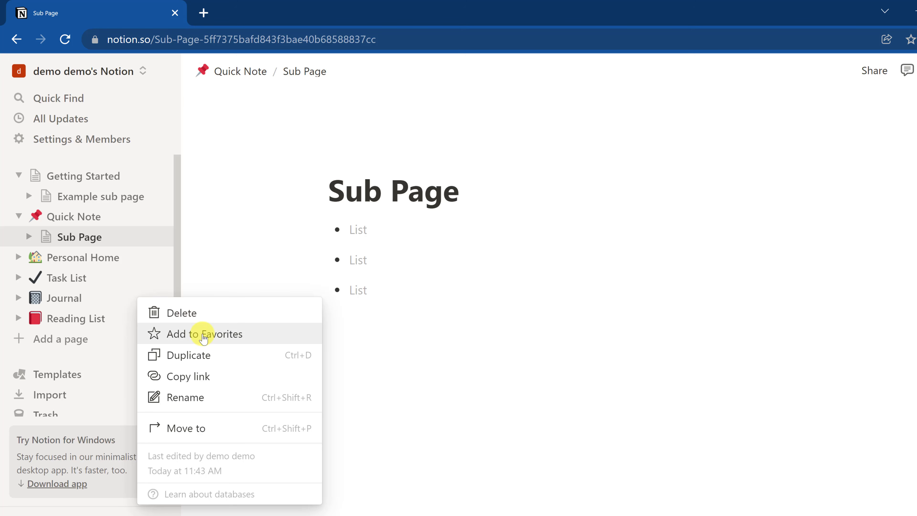
pyautogui.click(204, 338)
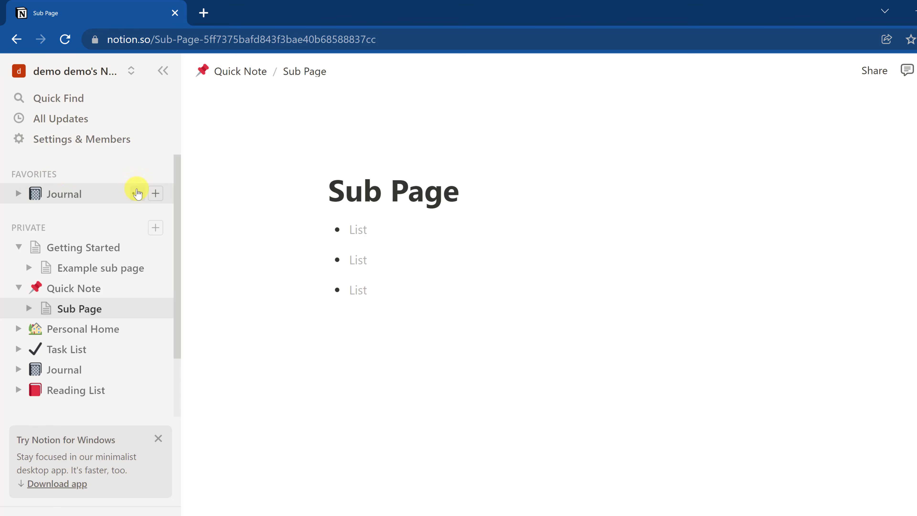
pyautogui.click(136, 194)
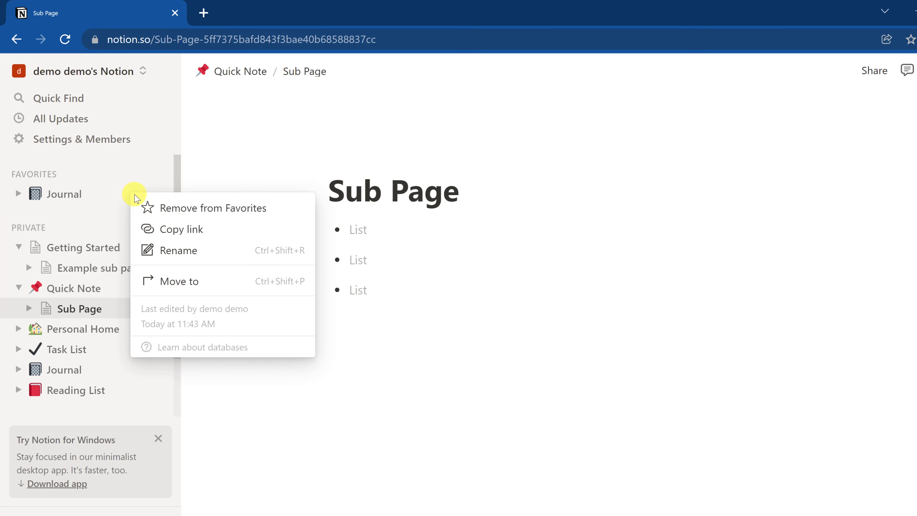
pyautogui.click(195, 207)
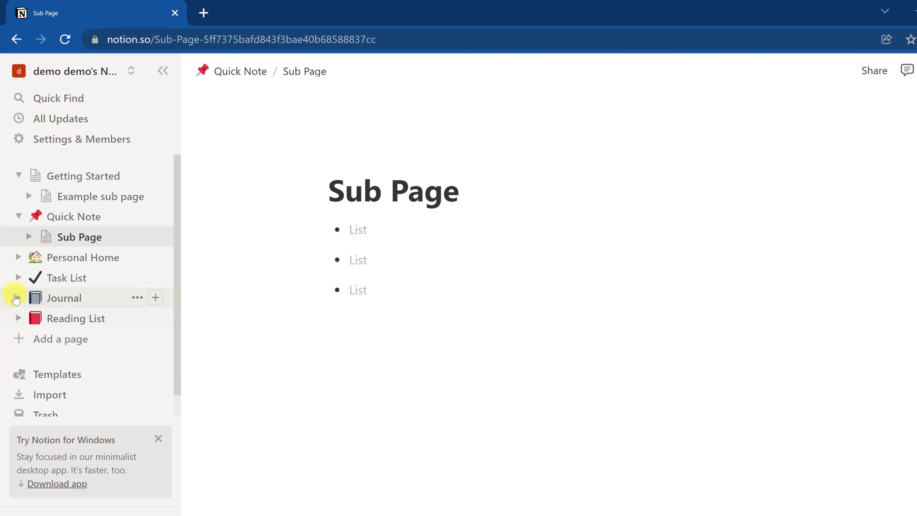
# Expand the Journal's list of views and open the Reading List page
pyautogui.click(16, 298)
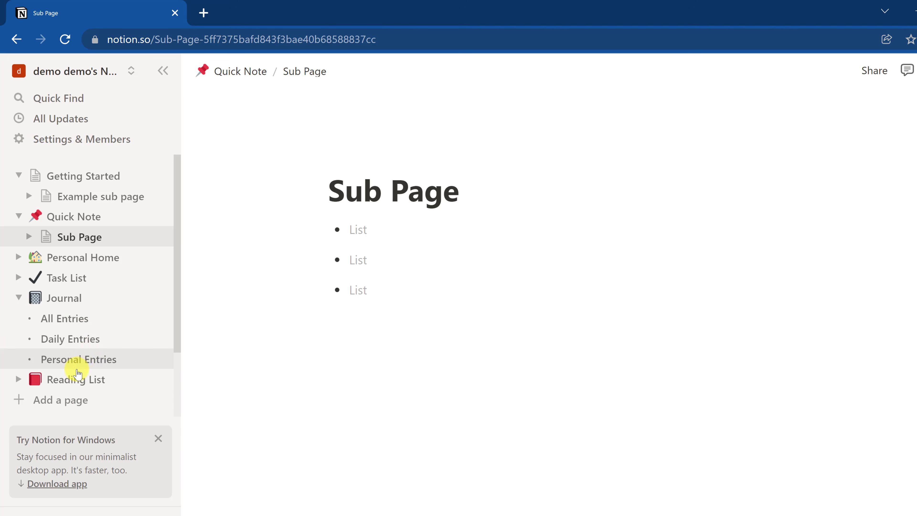
pyautogui.click(77, 378)
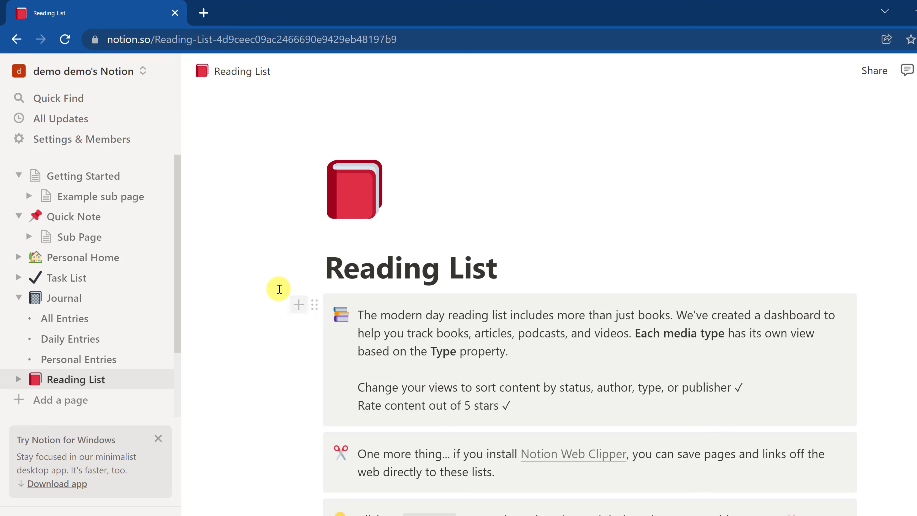
# Move the callout about the modern day reading list below the Articles callout, just above the Media gallery
pyautogui.scroll(-6, 279, 289)
pyautogui.scroll(4, 268, 307)
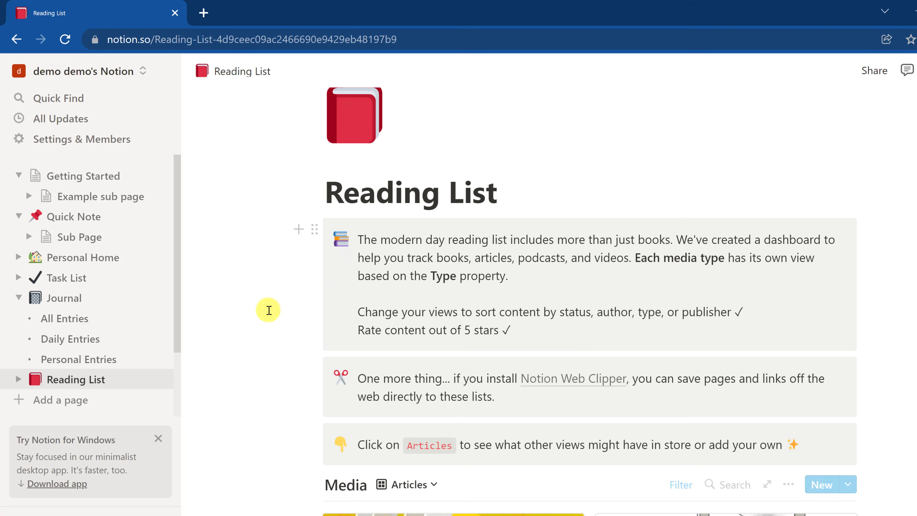
pyautogui.scroll(-1, 375, 286)
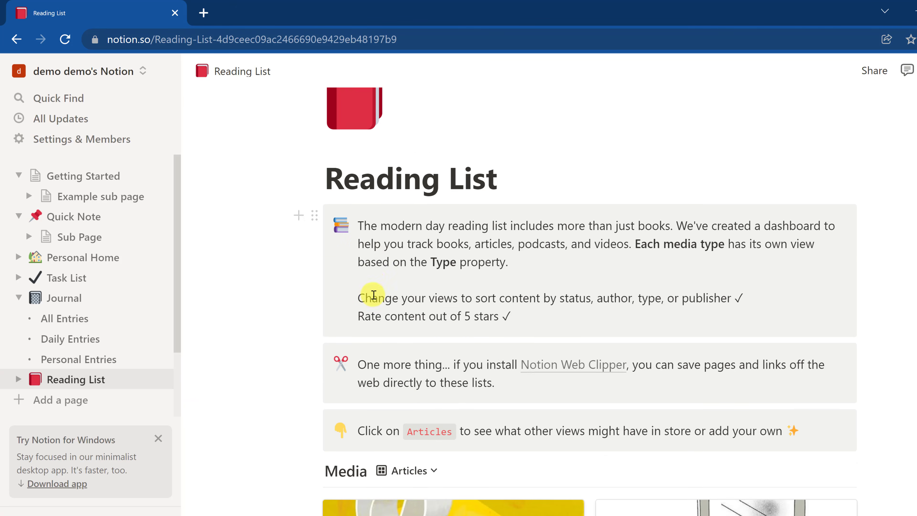
pyautogui.scroll(-2, 373, 295)
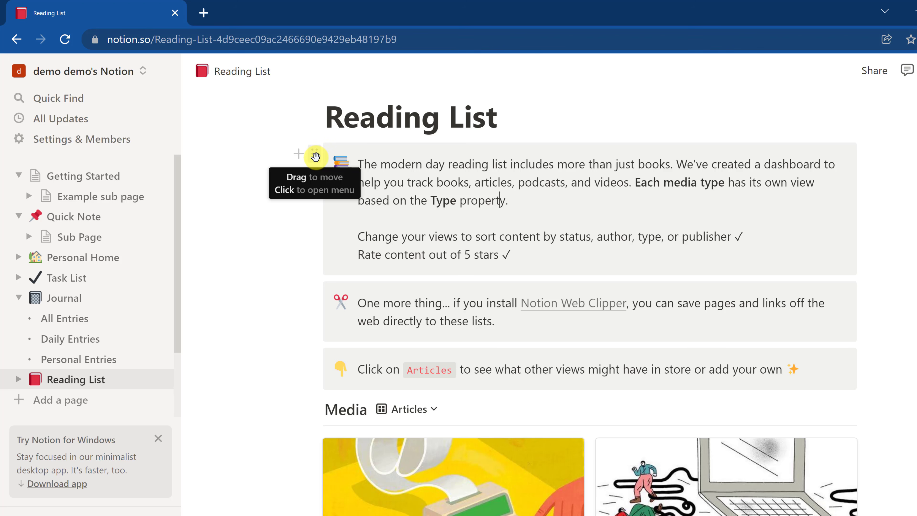
pyautogui.moveTo(315, 156); pyautogui.dragTo(339, 397)
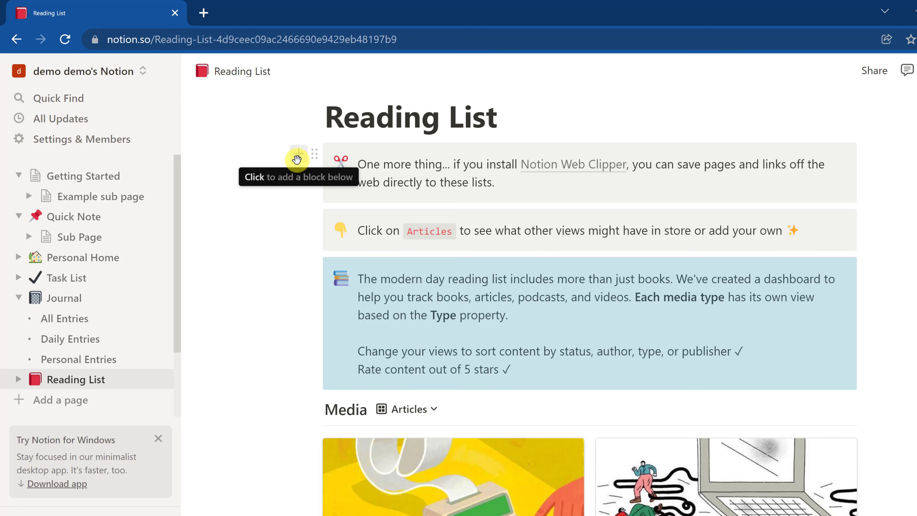
# Add a bulleted list below the Notion Web Clipper callout with the first item "test" and start a second item
pyautogui.click(299, 159)
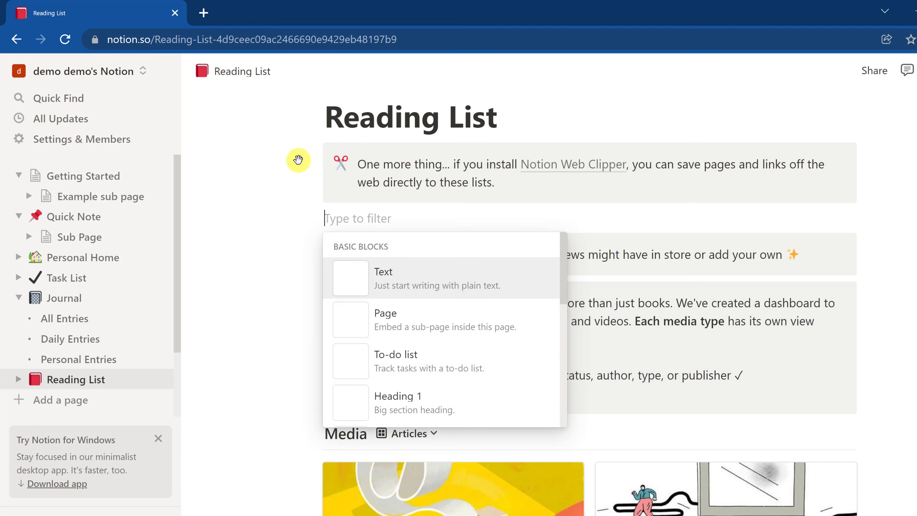
pyautogui.scroll(-6, 437, 341)
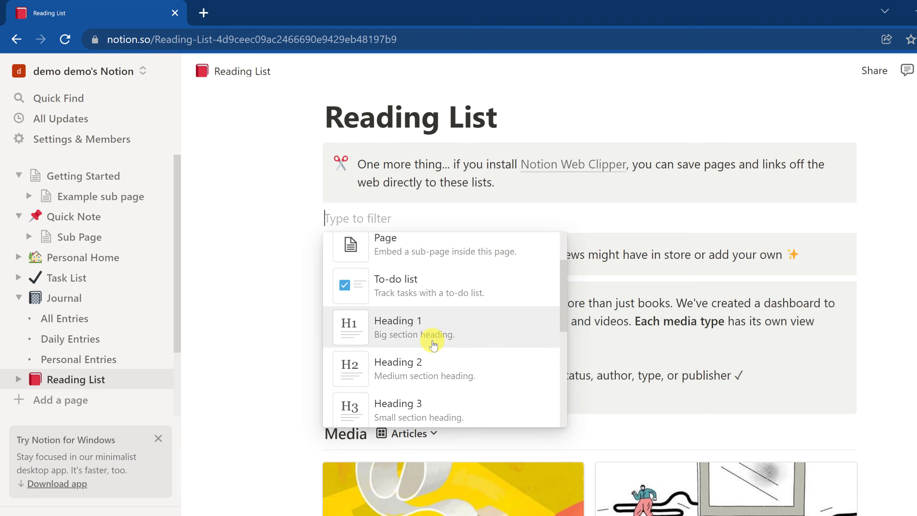
pyautogui.scroll(-4, 434, 345)
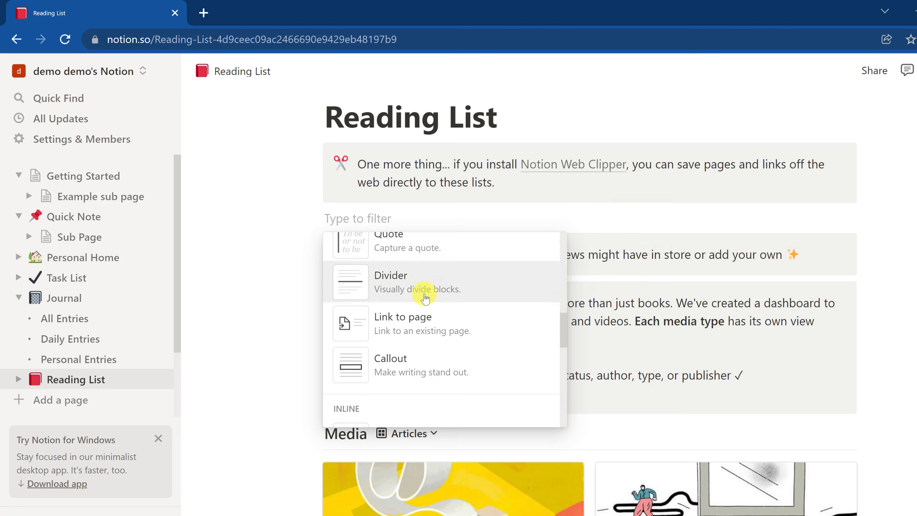
pyautogui.scroll(4, 421, 296)
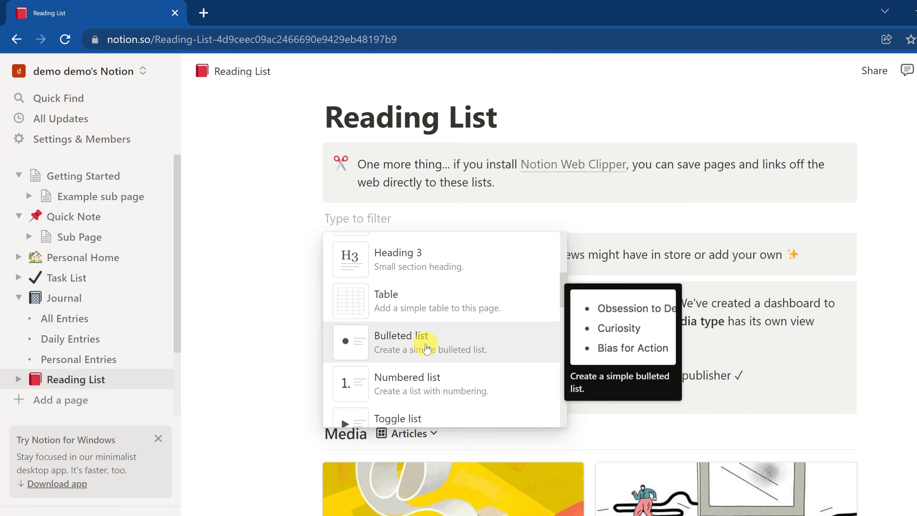
pyautogui.click(432, 348)
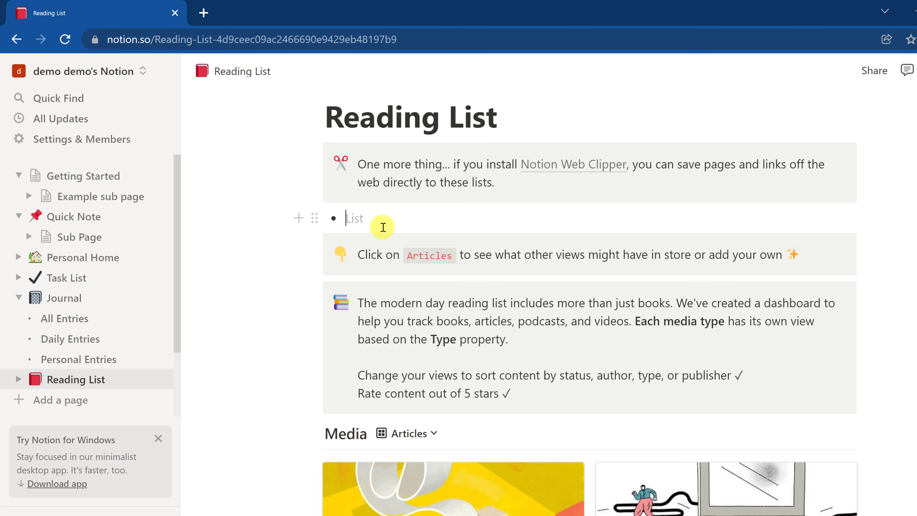
pyautogui.write('test')
pyautogui.press('Return')
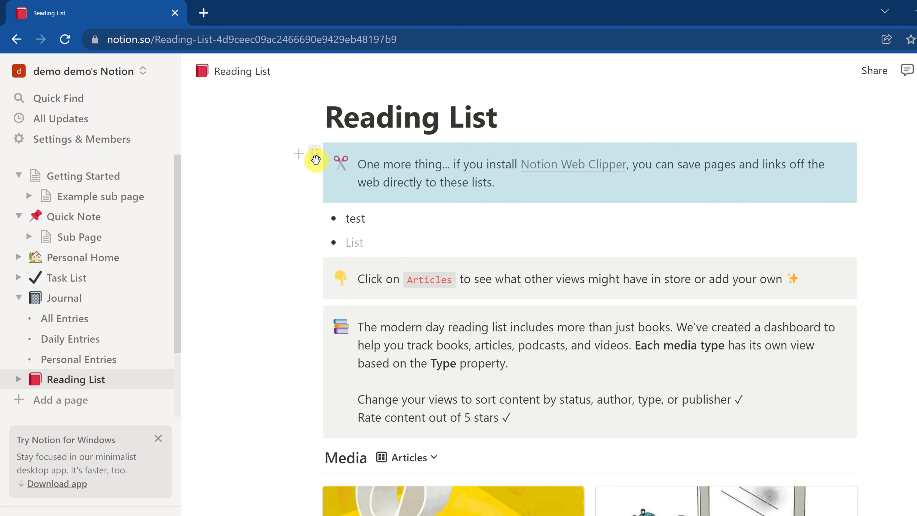
# Move the Notion Web Clipper callout into a column to the right of the "test" bullet
pyautogui.moveTo(315, 159); pyautogui.dragTo(786, 218)
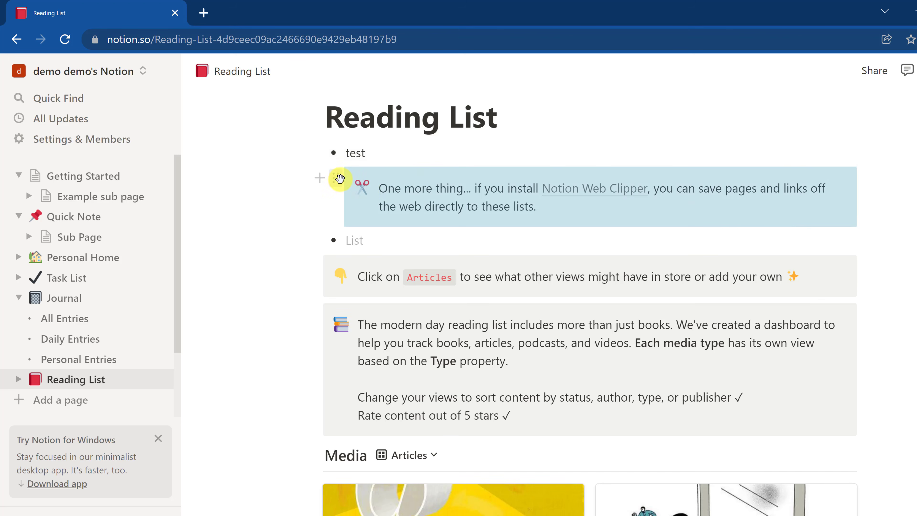
pyautogui.moveTo(338, 178); pyautogui.dragTo(881, 149)
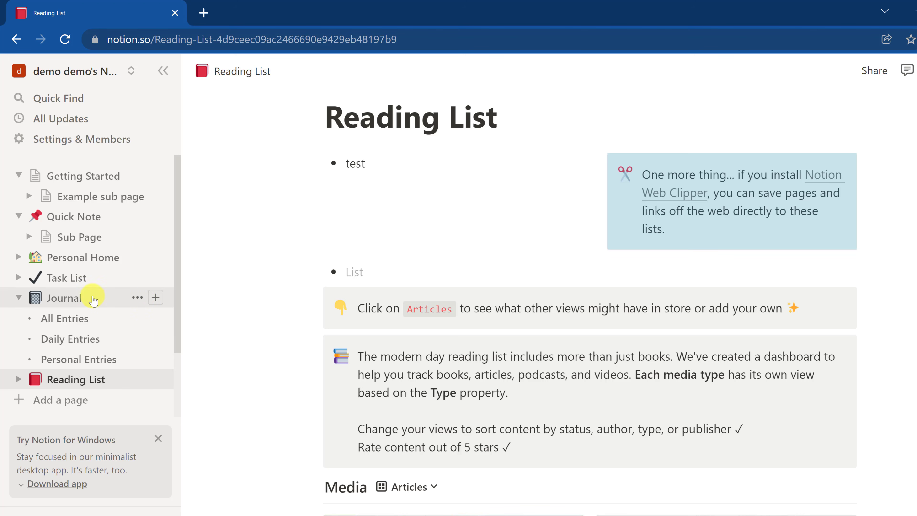
# Delete the Journal page from the workspace
pyautogui.click(141, 300)
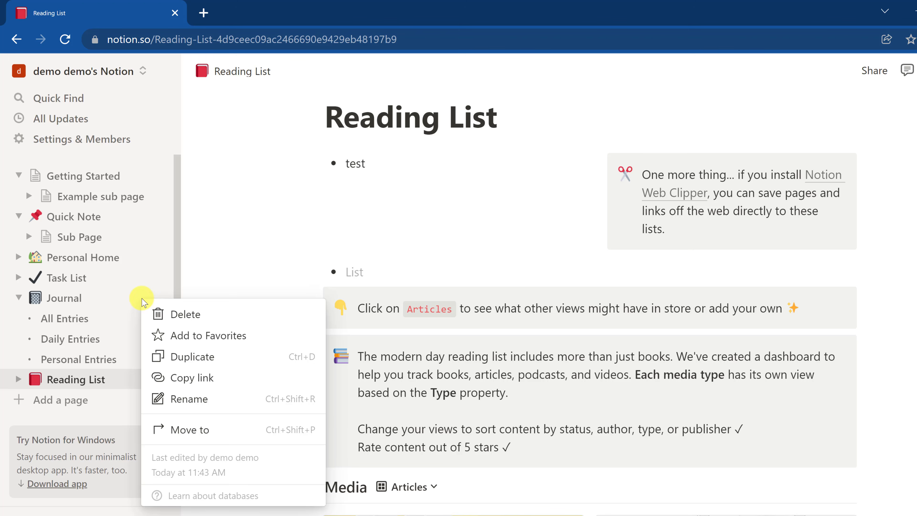
pyautogui.click(197, 320)
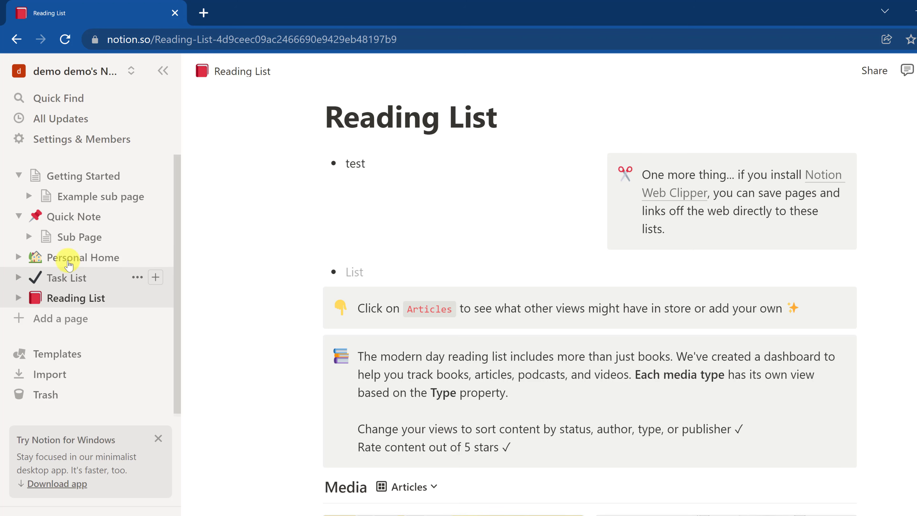
# Open the Personal Home page, go to its Movie List page, and look through the contents
pyautogui.click(62, 258)
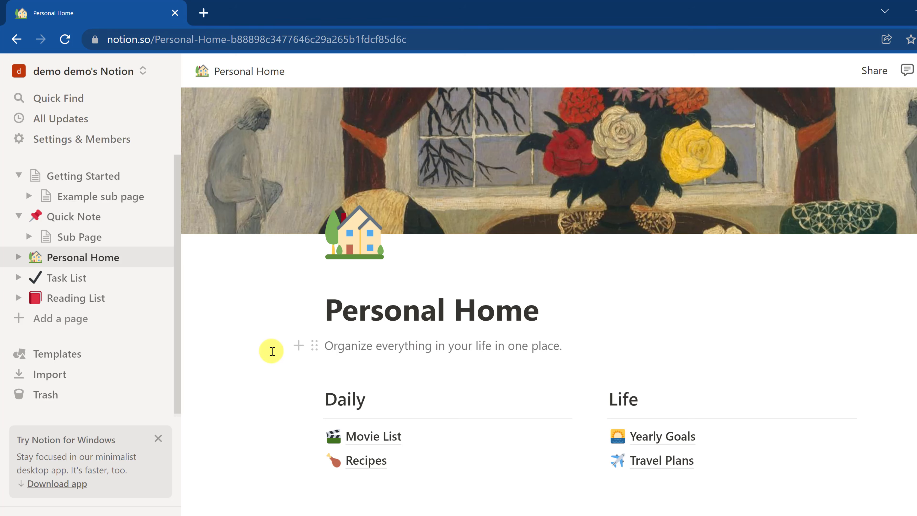
pyautogui.scroll(-2, 272, 351)
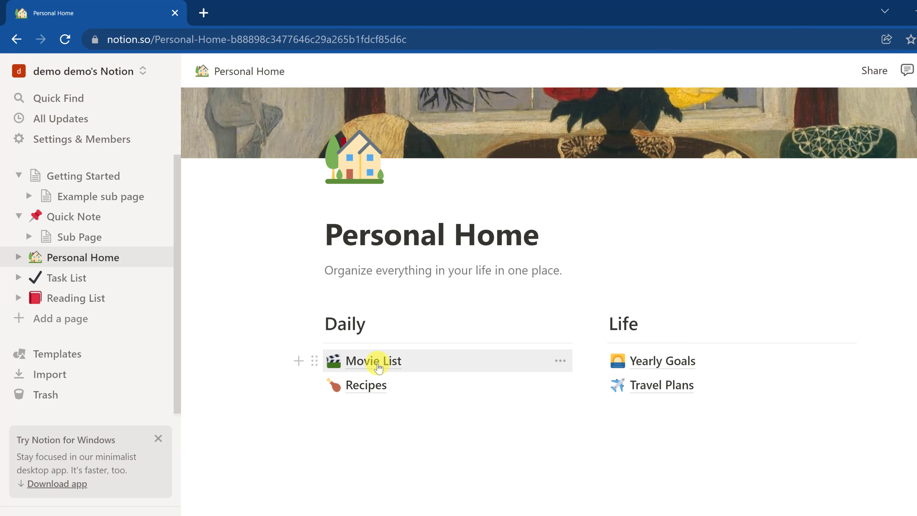
pyautogui.click(379, 362)
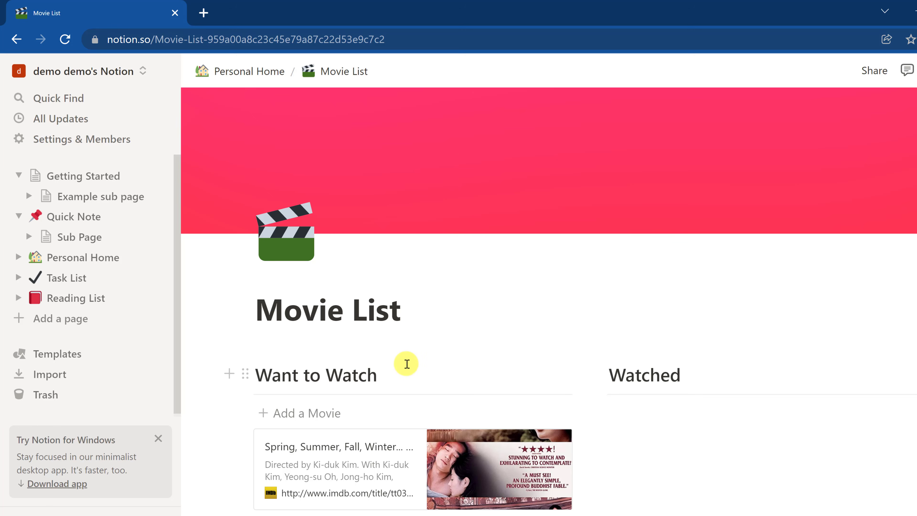
pyautogui.scroll(-3, 406, 364)
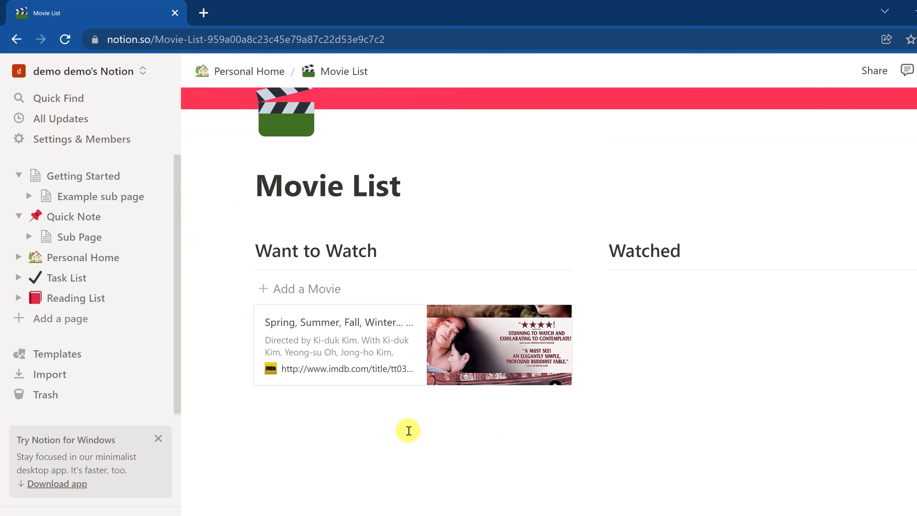
pyautogui.scroll(3, 395, 436)
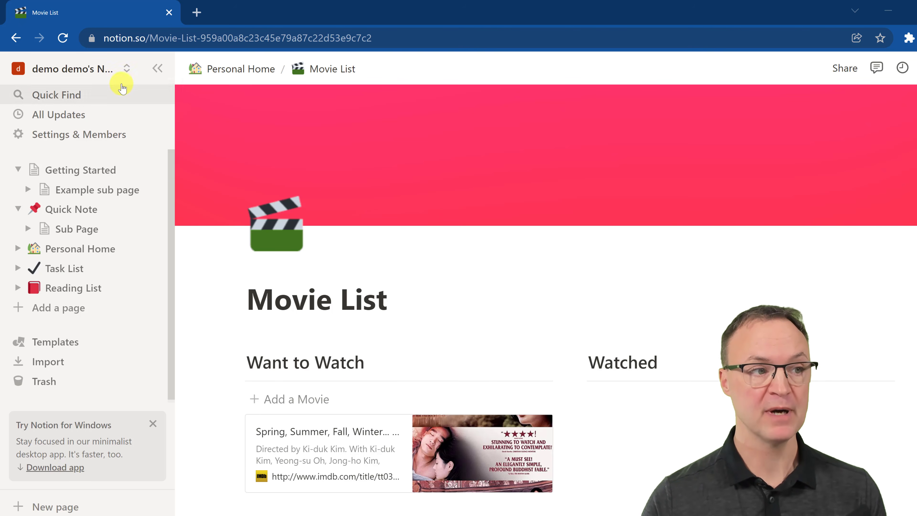
# View the workspace's account options and close them again
pyautogui.click(128, 70)
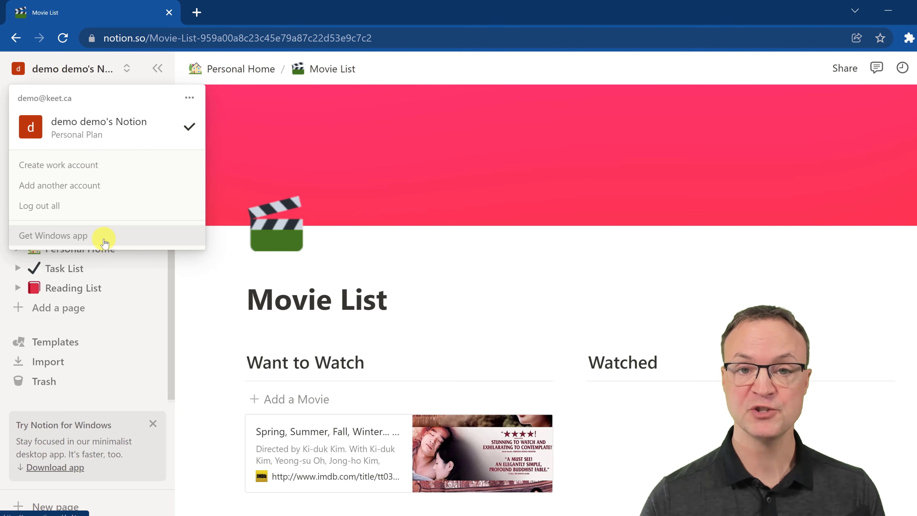
pyautogui.click(195, 315)
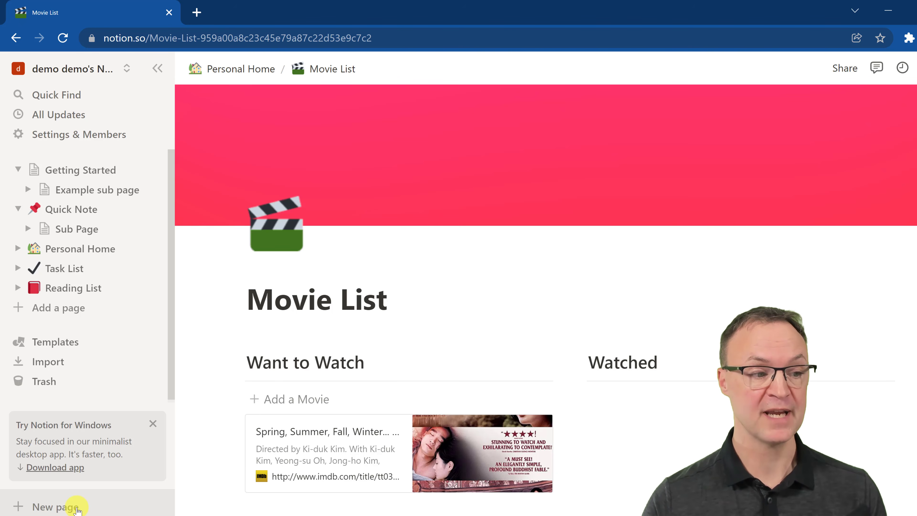
# Create a new private page titled "Demo Page"
pyautogui.click(77, 507)
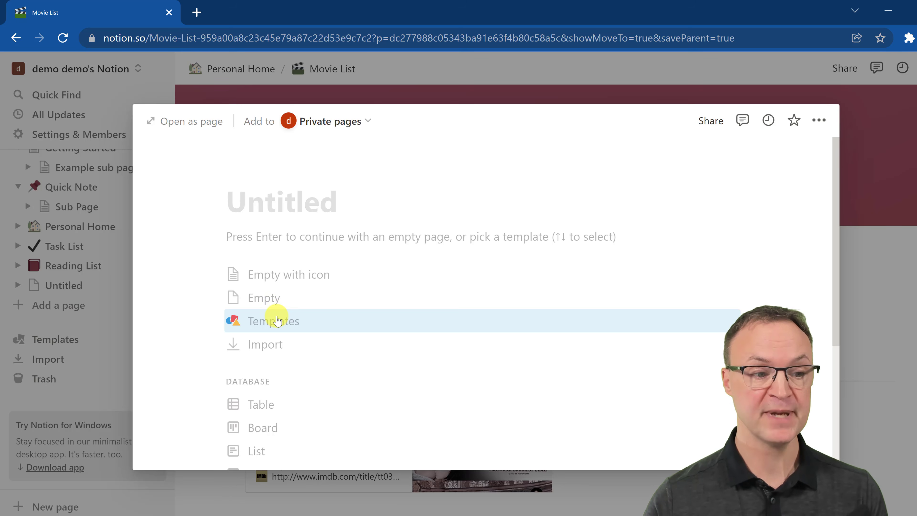
pyautogui.scroll(-3, 286, 354)
pyautogui.scroll(3, 179, 325)
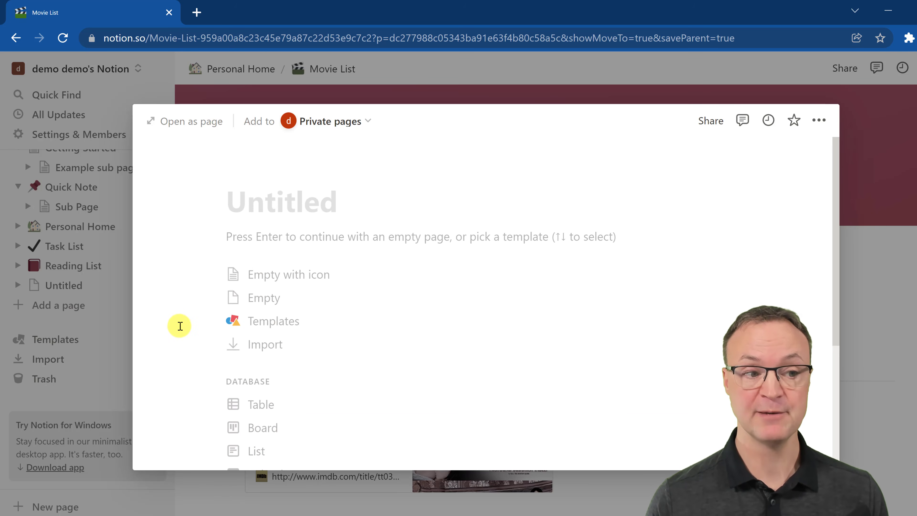
pyautogui.write('Dem')
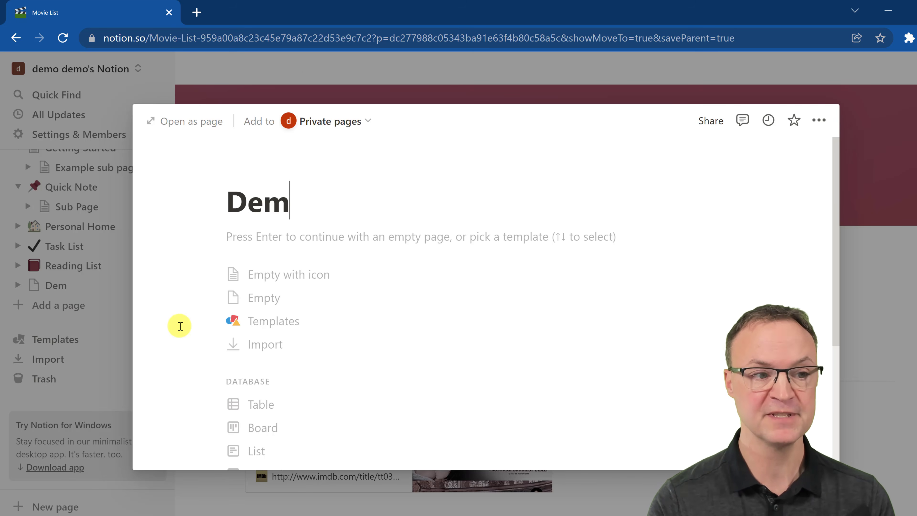
pyautogui.write('o Page')
pyautogui.press('BackSpace')
pyautogui.write('age')
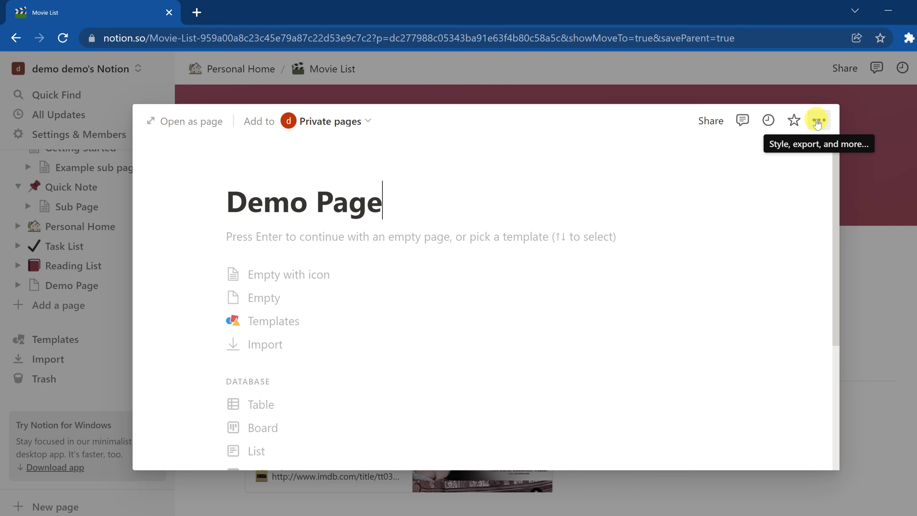
# Try the Serif and Mono font styles on Demo Page and return it to the Default style
pyautogui.click(819, 121)
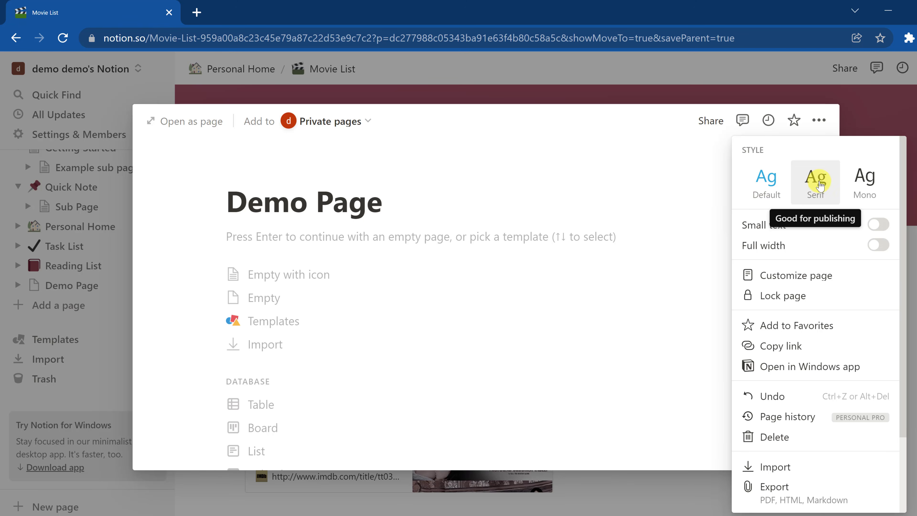
pyautogui.click(820, 184)
pyautogui.click(865, 181)
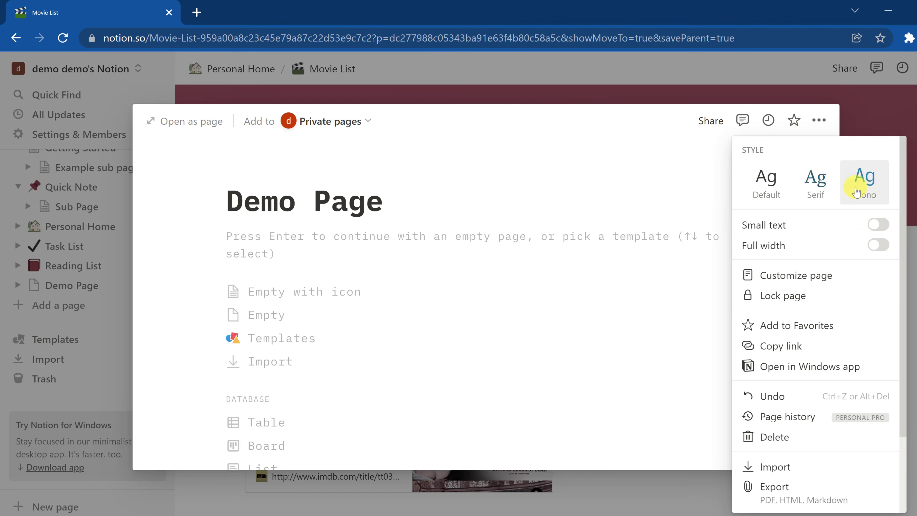
pyautogui.click(767, 186)
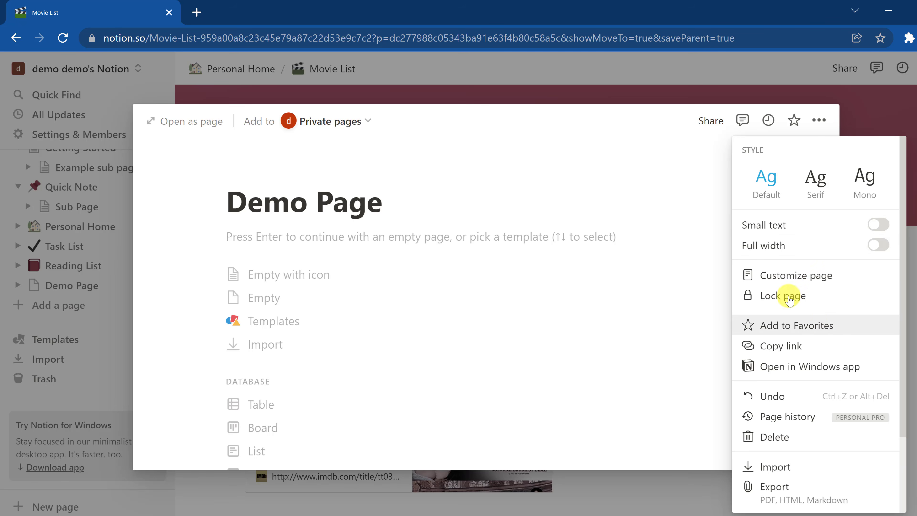
pyautogui.click(673, 156)
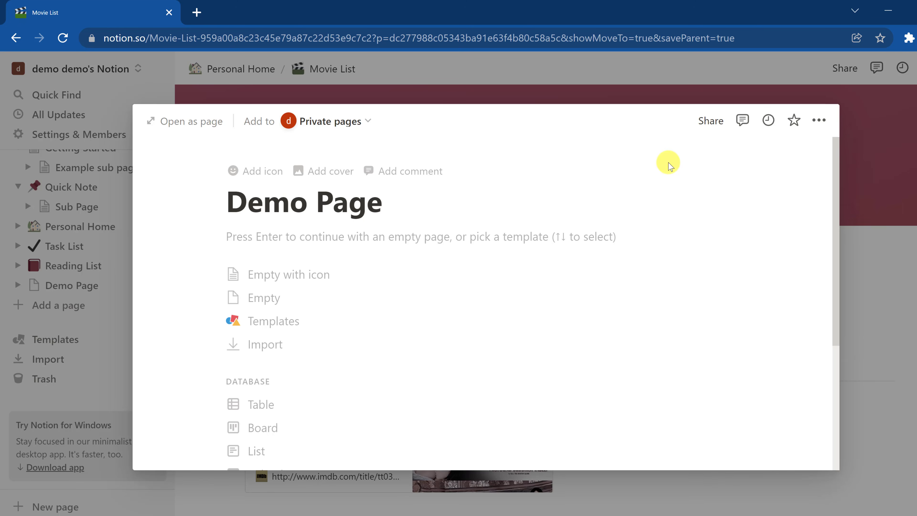
# Close the pop-up preview of Demo Page, open it as a full page, and view its style and export options
pyautogui.click(877, 319)
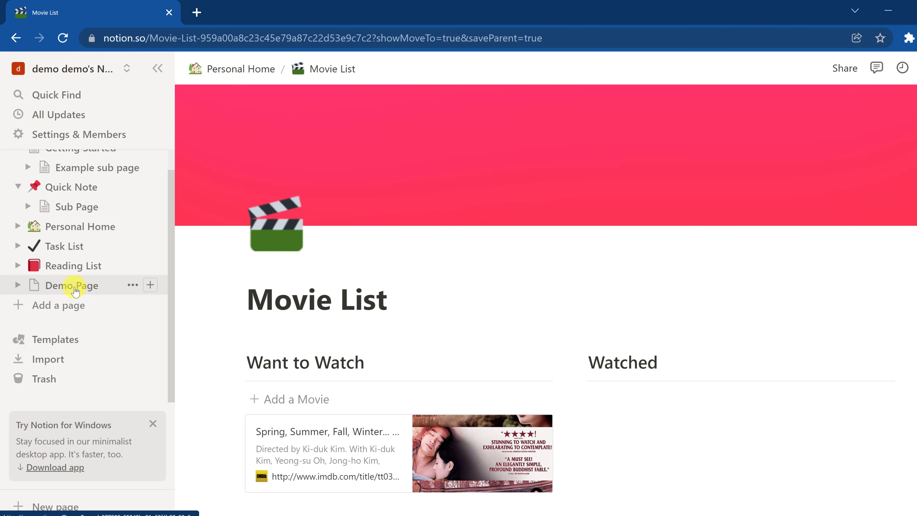
pyautogui.click(73, 291)
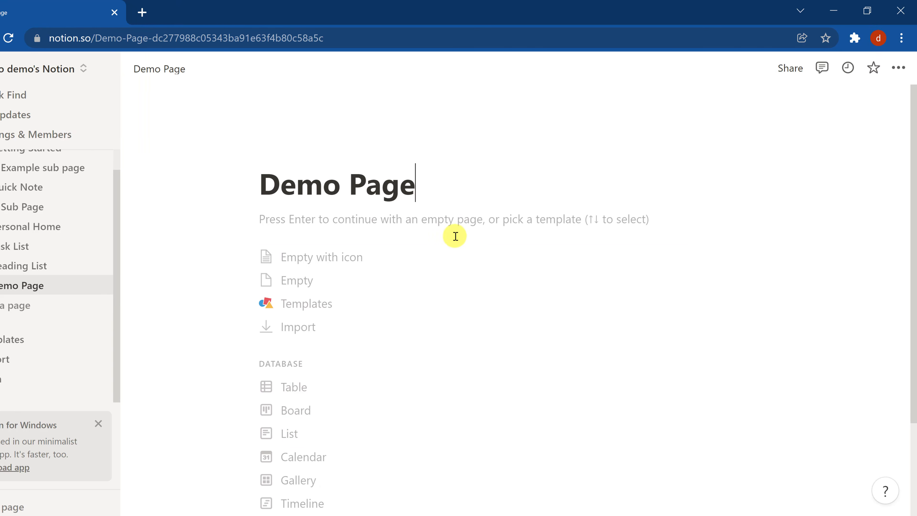
pyautogui.moveTo(438, 192)
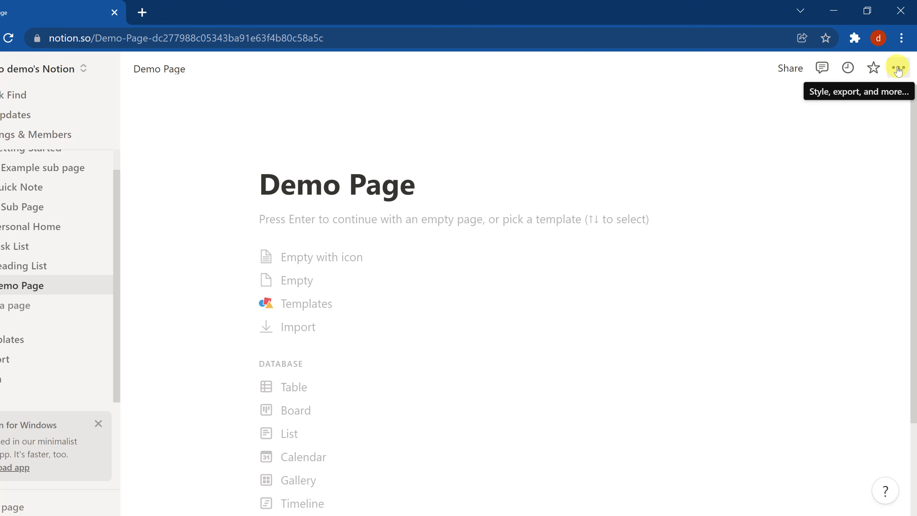
pyautogui.click(898, 70)
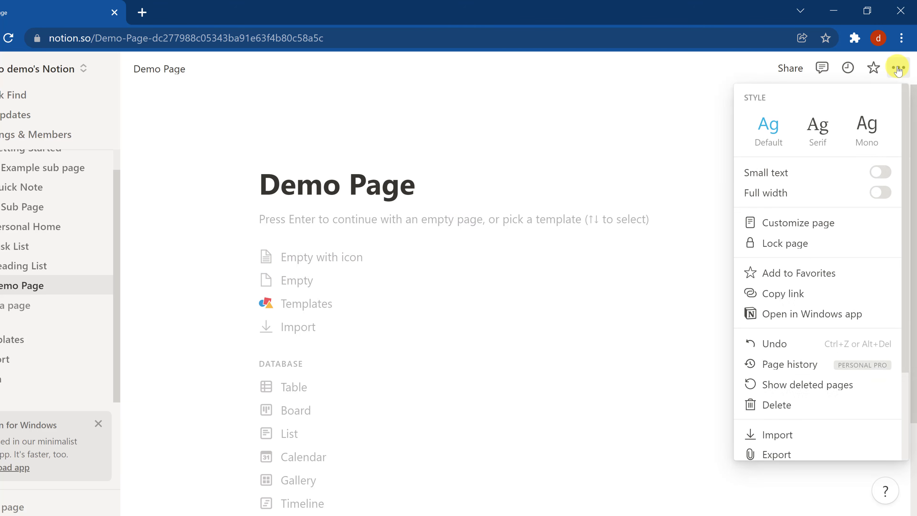
pyautogui.click(659, 140)
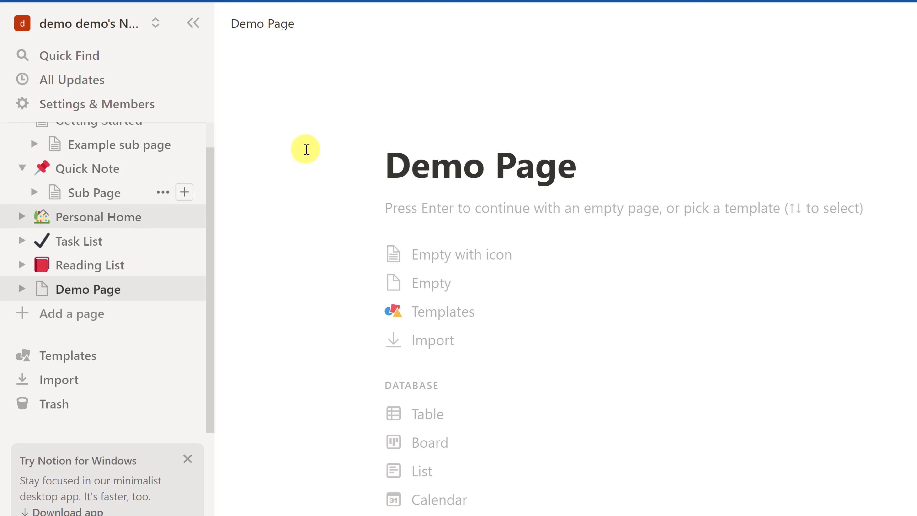
# Add an icon to Demo Page, try the purple angry face with horns, and set the icon to the grinning face emoji
pyautogui.click(430, 127)
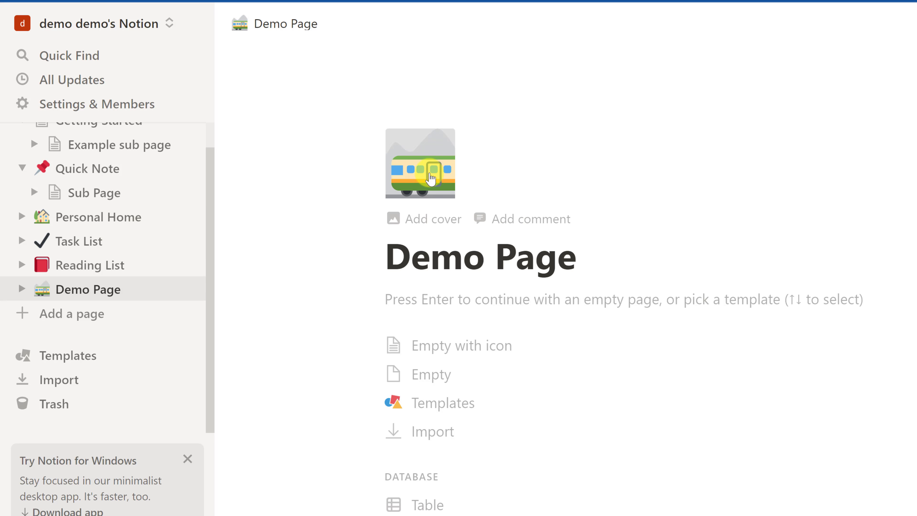
pyautogui.click(459, 172)
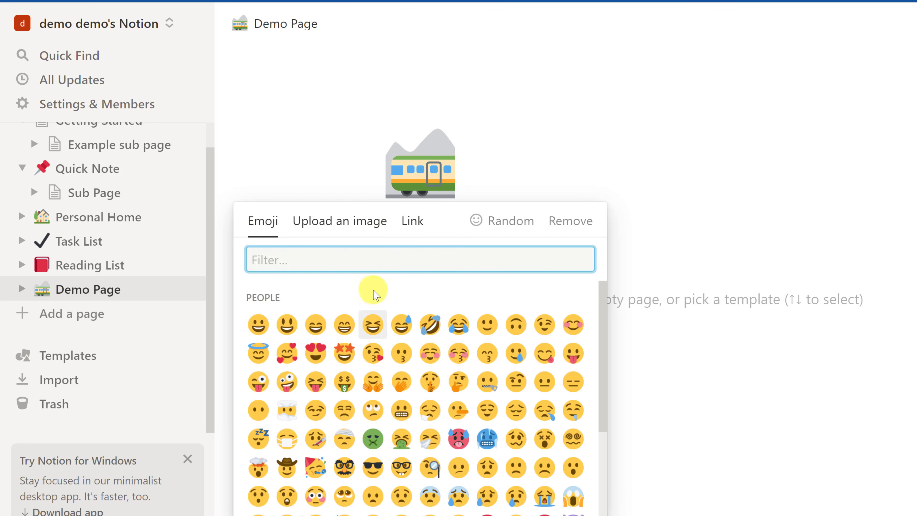
pyautogui.scroll(-2, 378, 401)
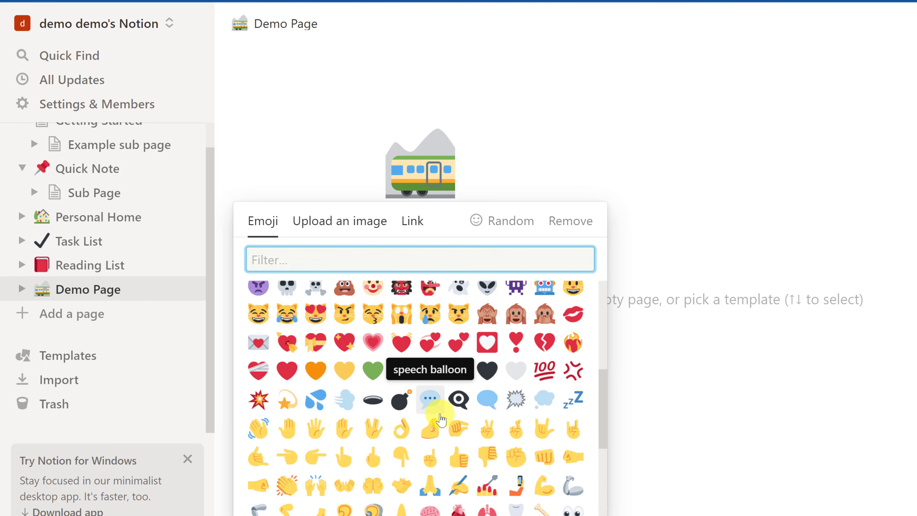
pyautogui.scroll(-3, 483, 432)
pyautogui.scroll(-3, 492, 439)
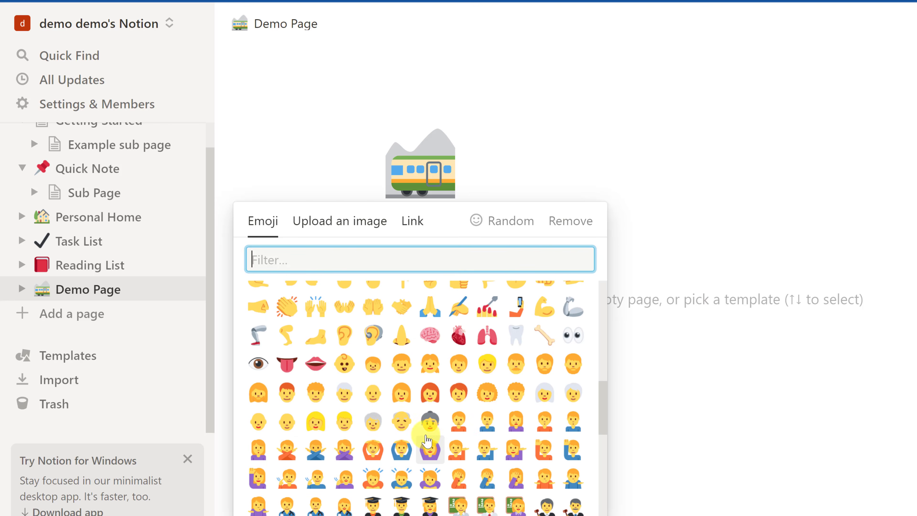
pyautogui.scroll(10, 429, 447)
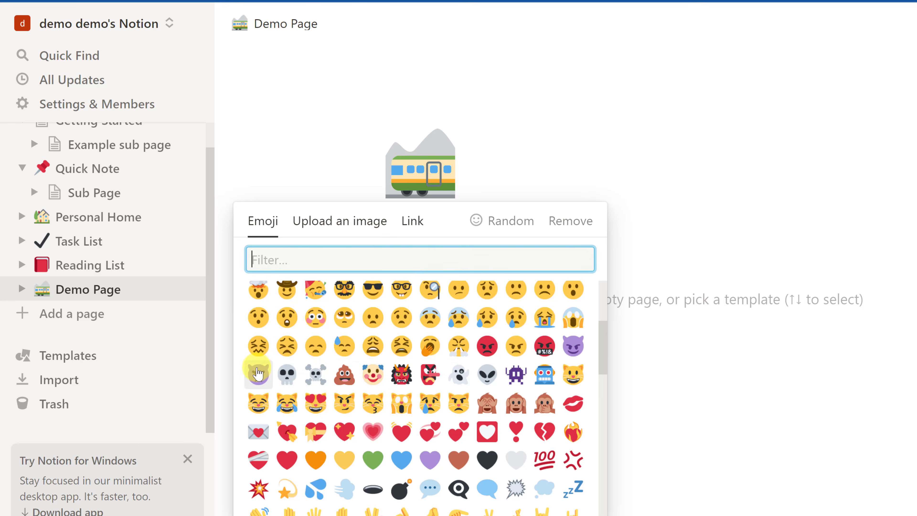
pyautogui.click(265, 381)
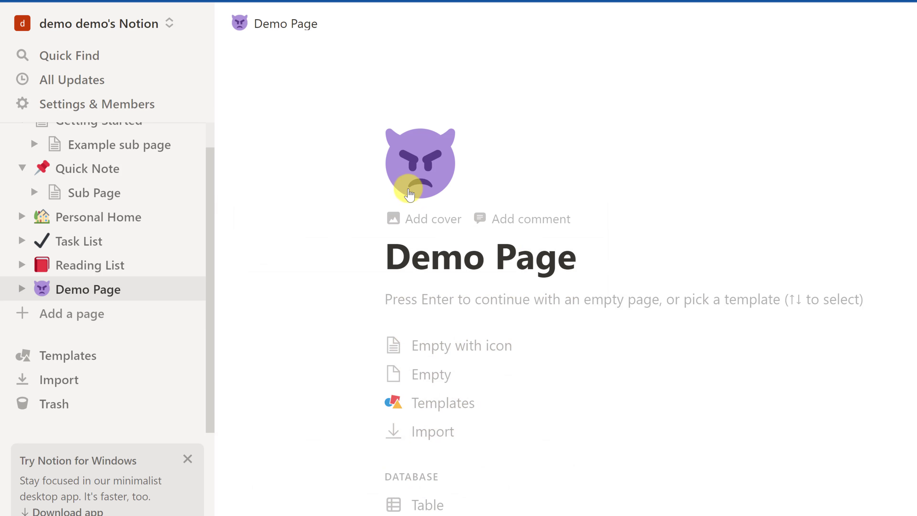
pyautogui.click(444, 185)
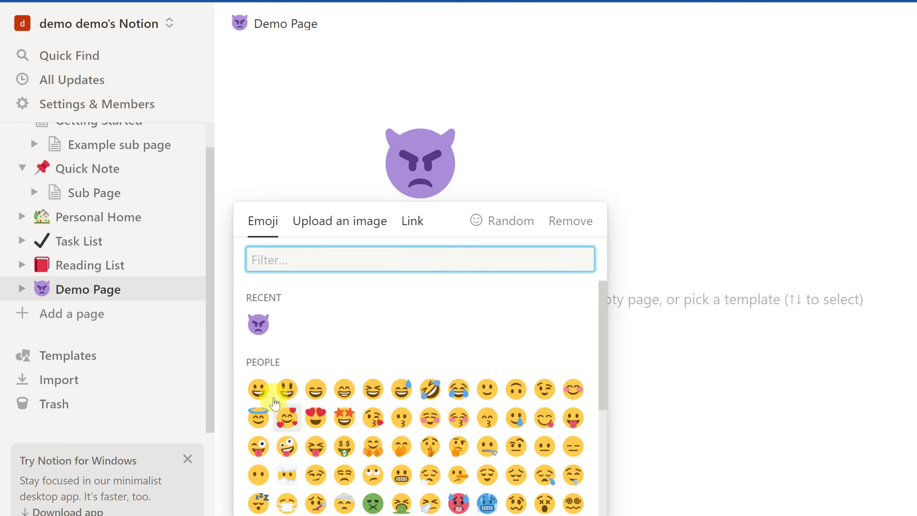
pyautogui.click(257, 389)
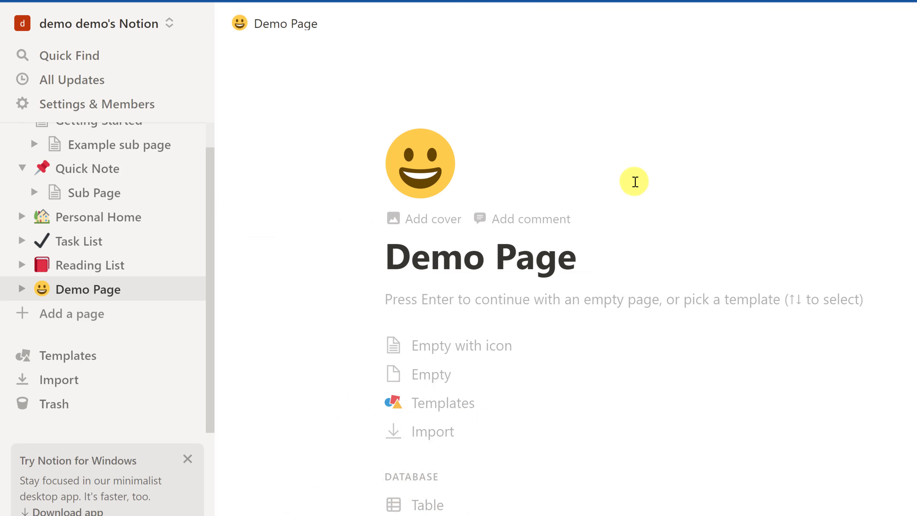
# Add a cover to Demo Page and view the Upload, Link and Unsplash options for changing it
pyautogui.click(435, 225)
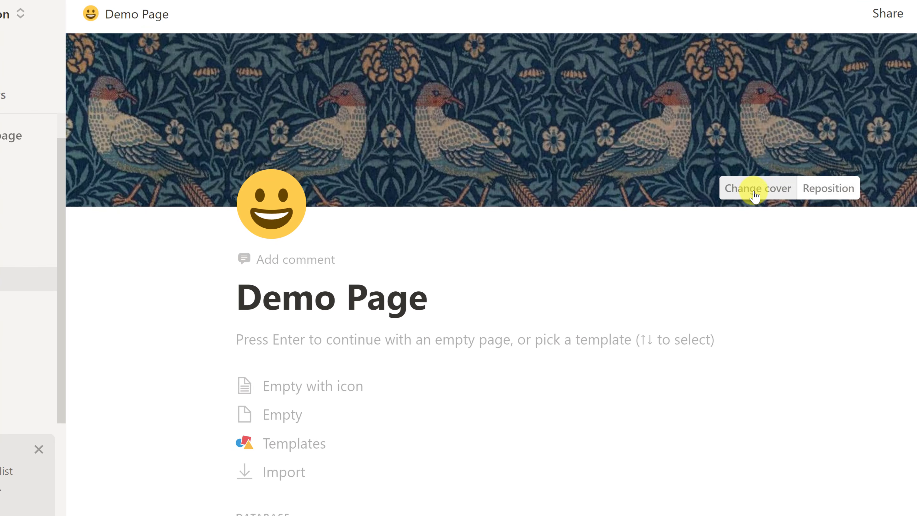
pyautogui.click(754, 197)
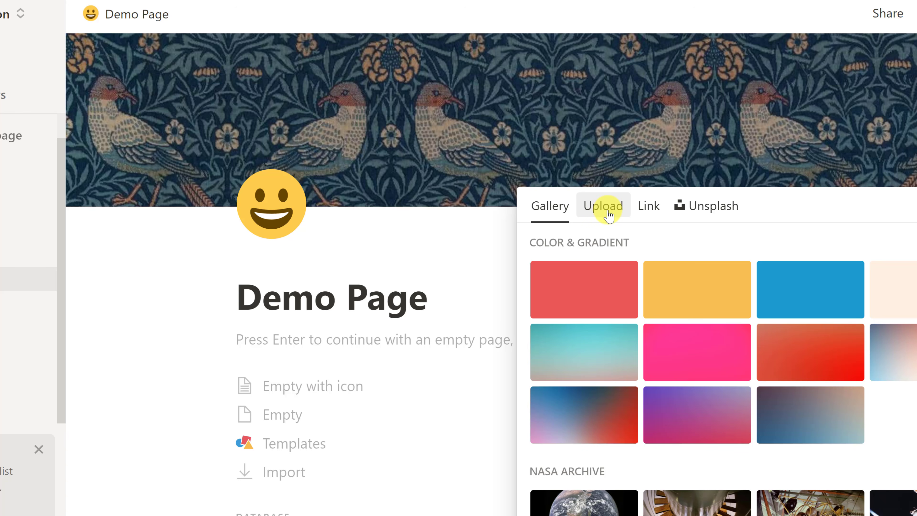
pyautogui.click(609, 216)
pyautogui.click(649, 228)
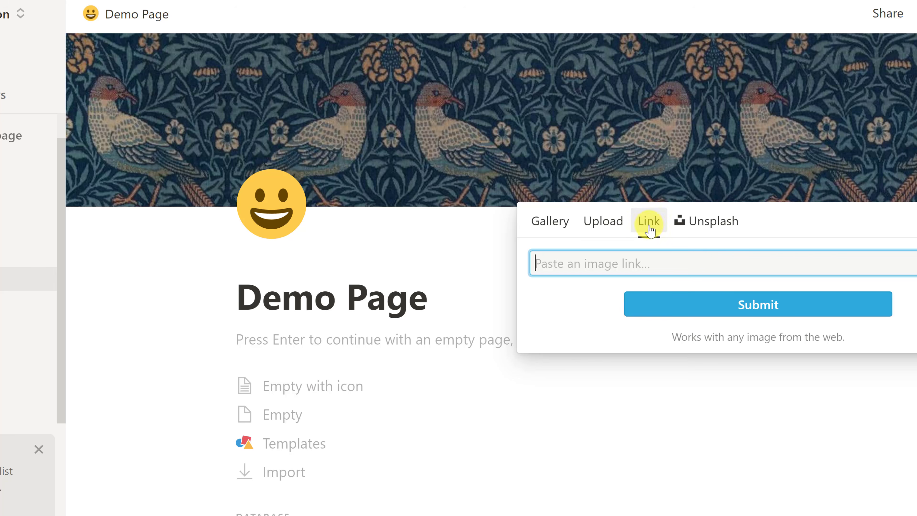
pyautogui.click(717, 222)
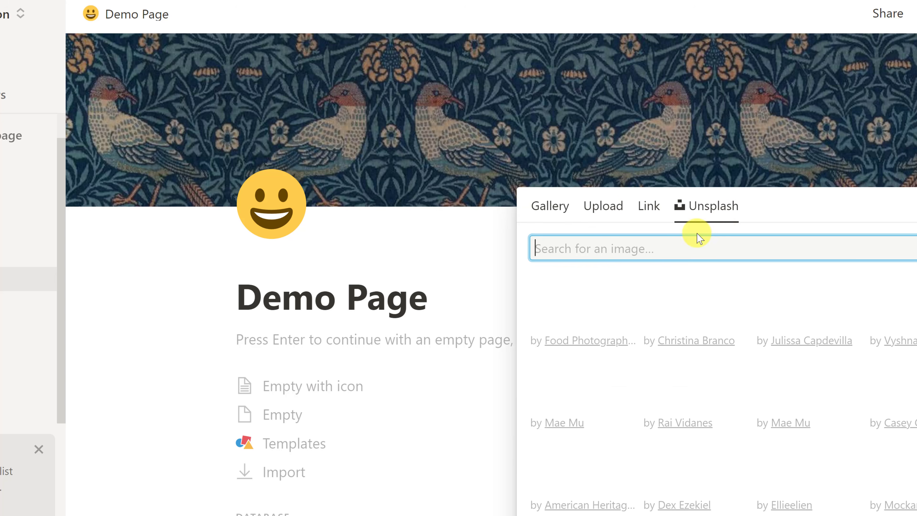
# Change Demo Page's cover to the NASA Archive picture of an astronaut floating above the blue Earth
pyautogui.click(550, 209)
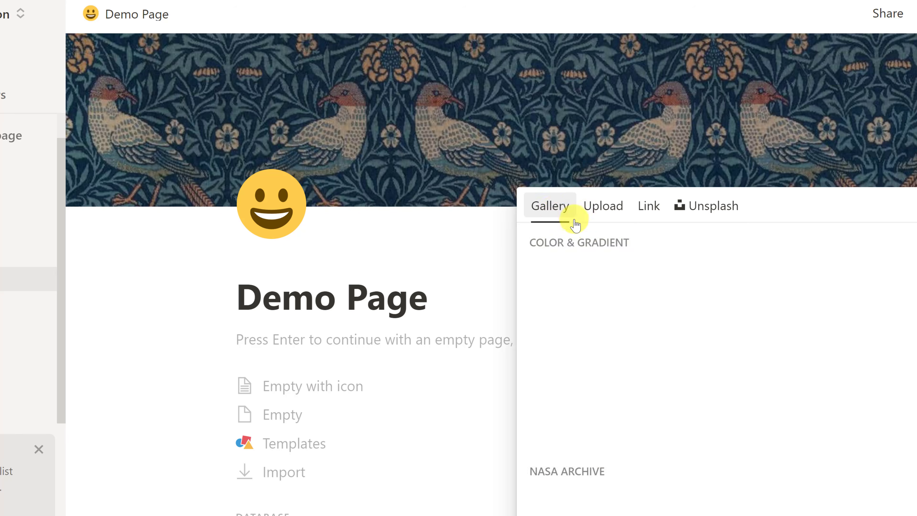
pyautogui.scroll(-5, 697, 458)
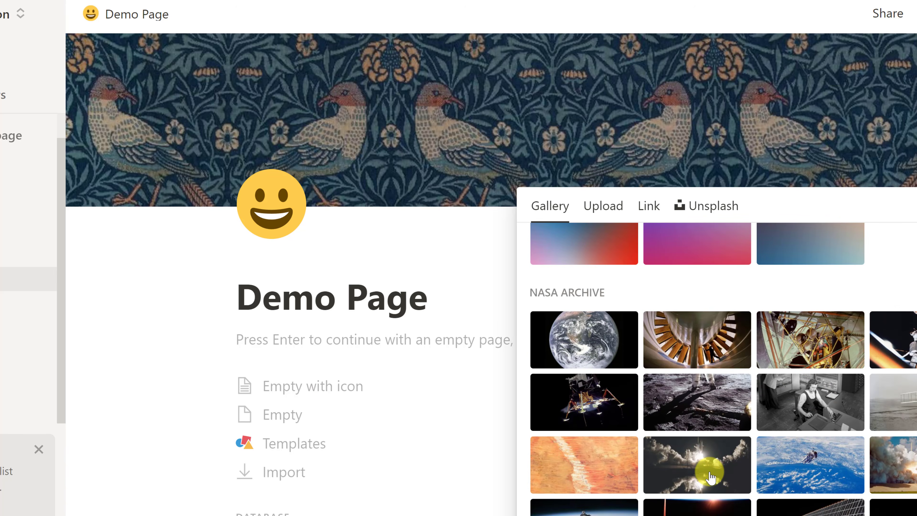
pyautogui.scroll(-3, 688, 463)
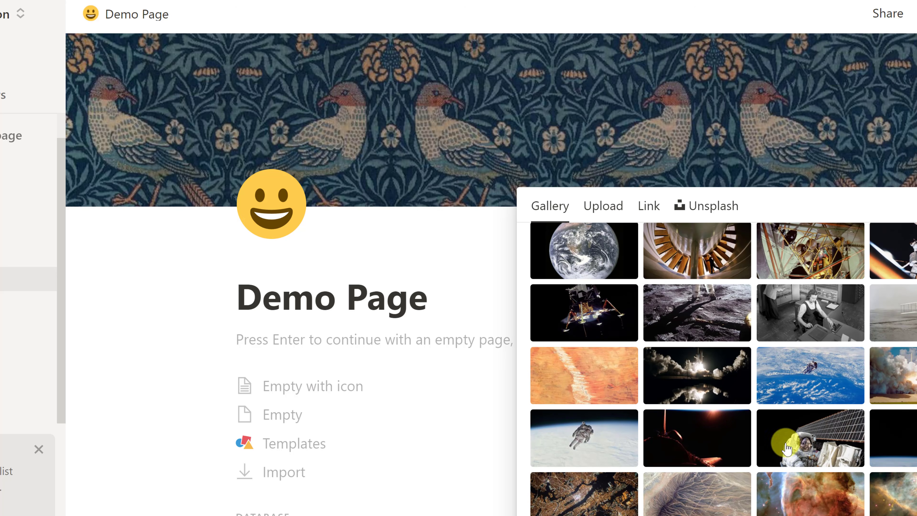
pyautogui.click(791, 387)
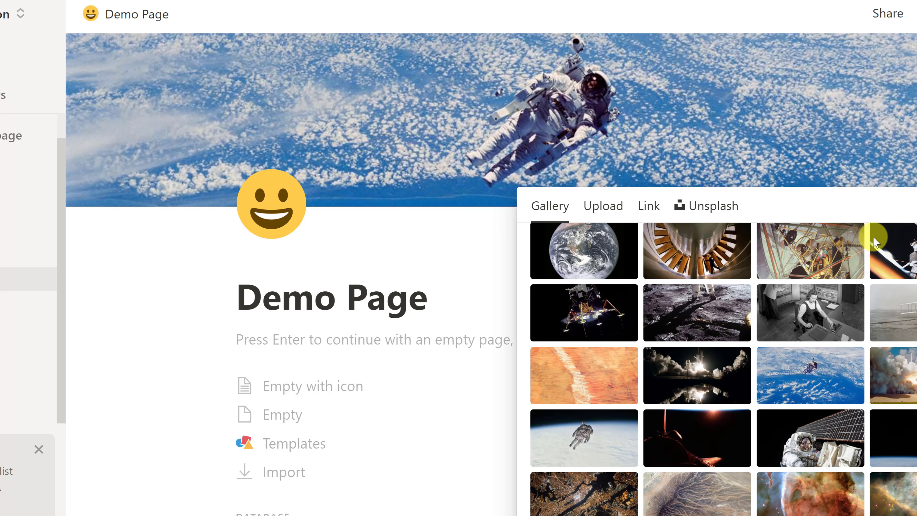
pyautogui.click(397, 303)
pyautogui.click(480, 258)
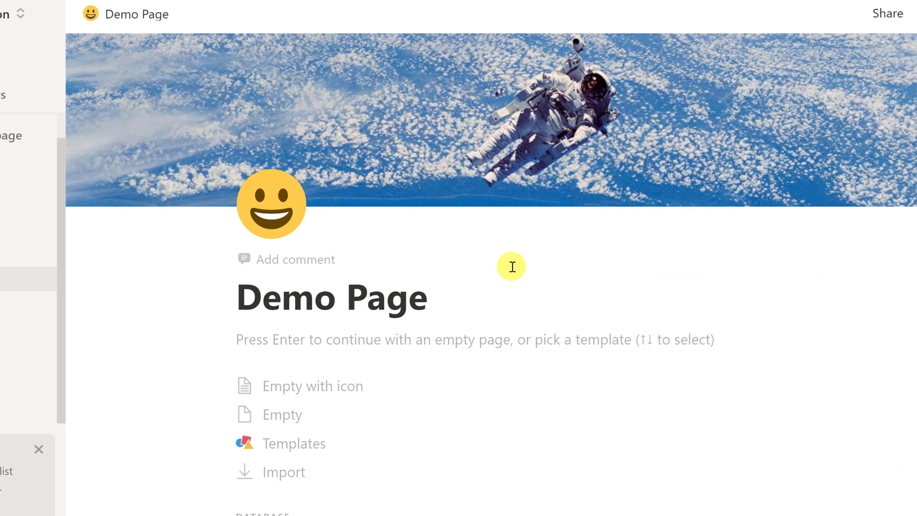
# Try to reposition the astronaut cover image on Demo Page and start the page with an empty body
pyautogui.moveTo(614, 137)
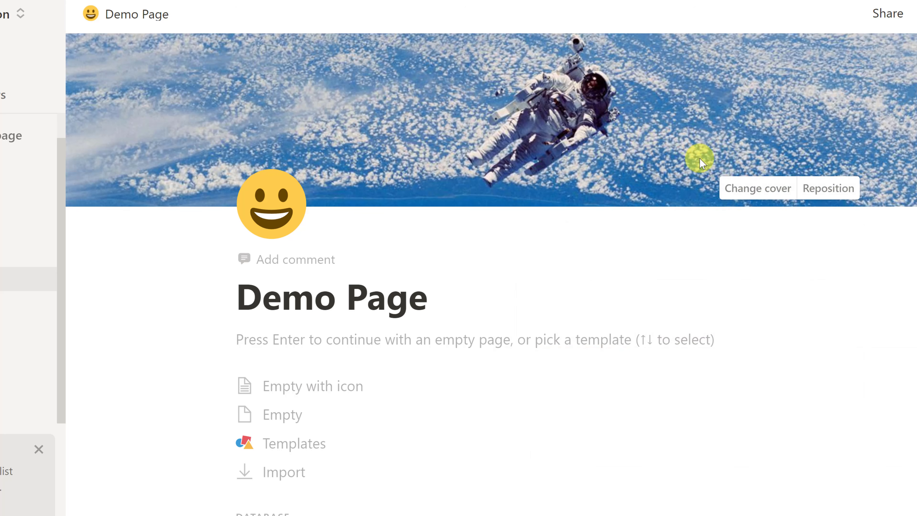
pyautogui.click(828, 192)
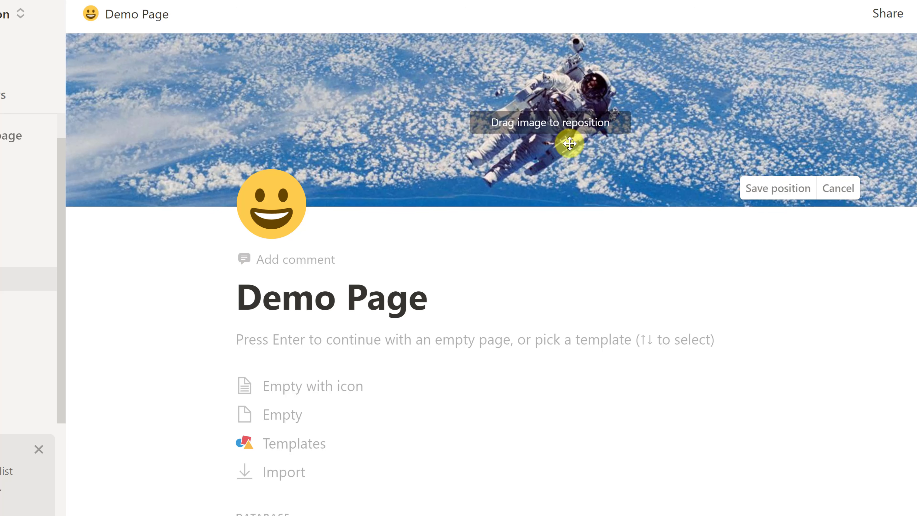
pyautogui.moveTo(569, 144); pyautogui.dragTo(500, 141)
pyautogui.click(162, 373)
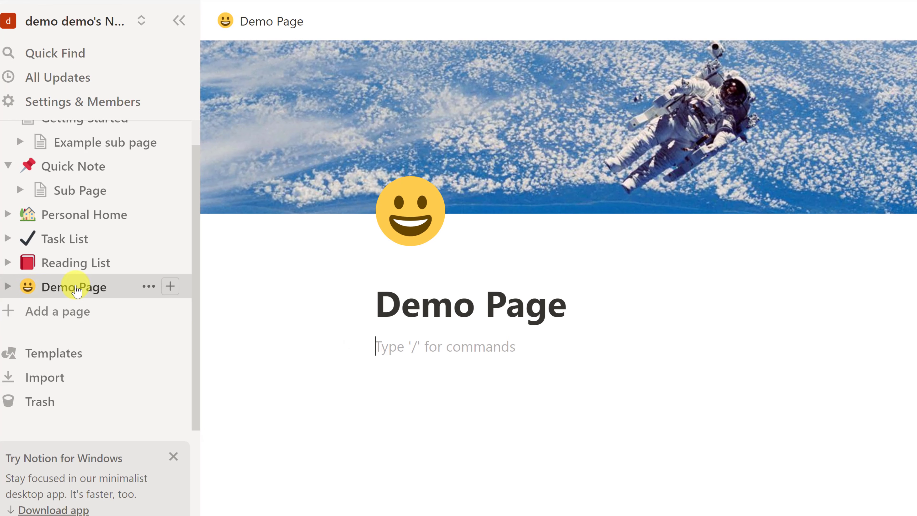
# Move Demo Page inside Quick Note and move it back to the top level below Reading List
pyautogui.scroll(1, 75, 289)
pyautogui.moveTo(41, 311); pyautogui.dragTo(67, 255)
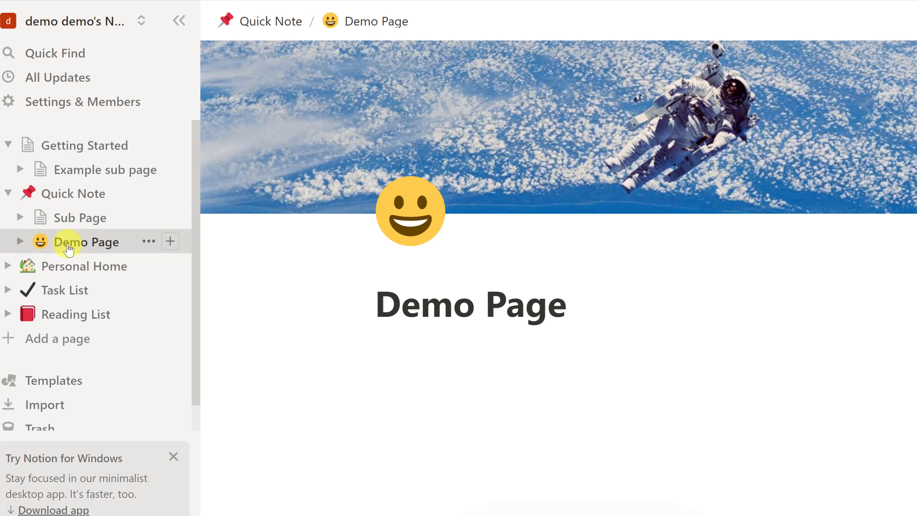
pyautogui.moveTo(63, 240); pyautogui.dragTo(170, 343)
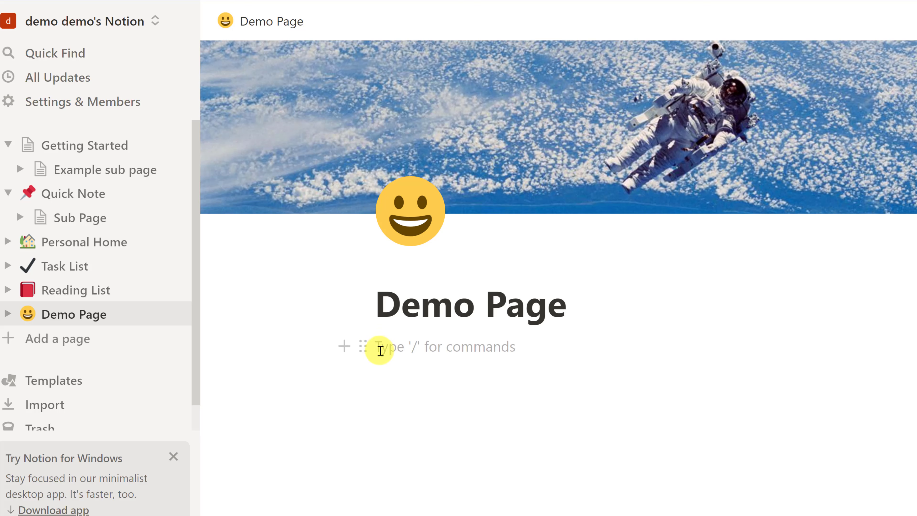
# View the basic block types that can be added to Demo Page and close the list
pyautogui.click(345, 351)
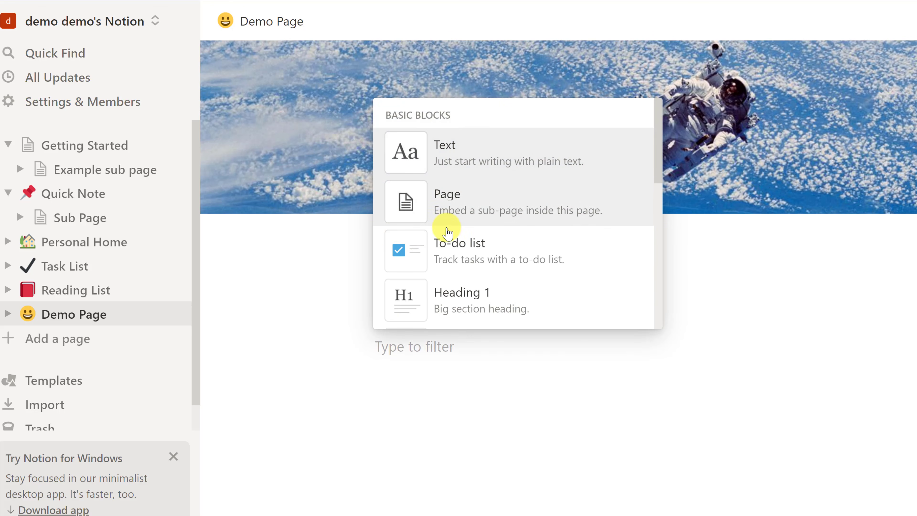
pyautogui.scroll(-3, 448, 242)
pyautogui.click(322, 294)
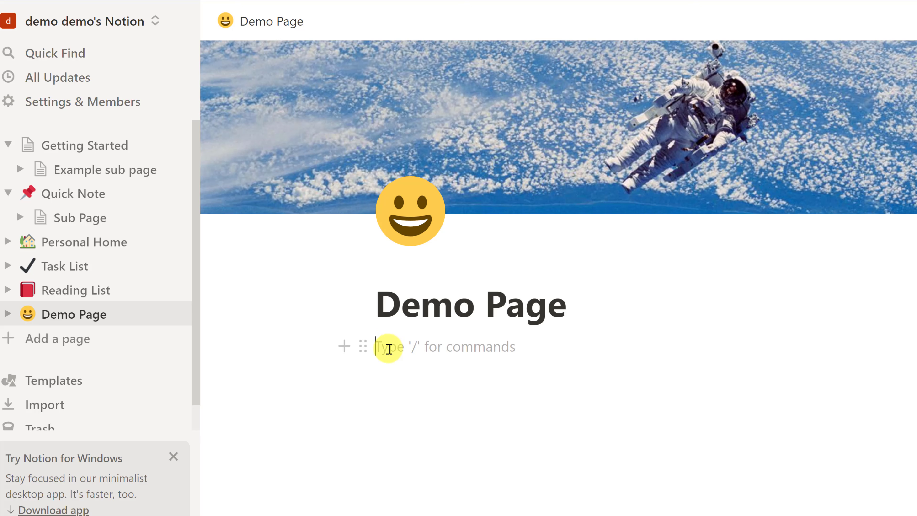
# Add a Text block reading "Type some info" below the Demo Page title, followed by a new empty line
pyautogui.write('/')
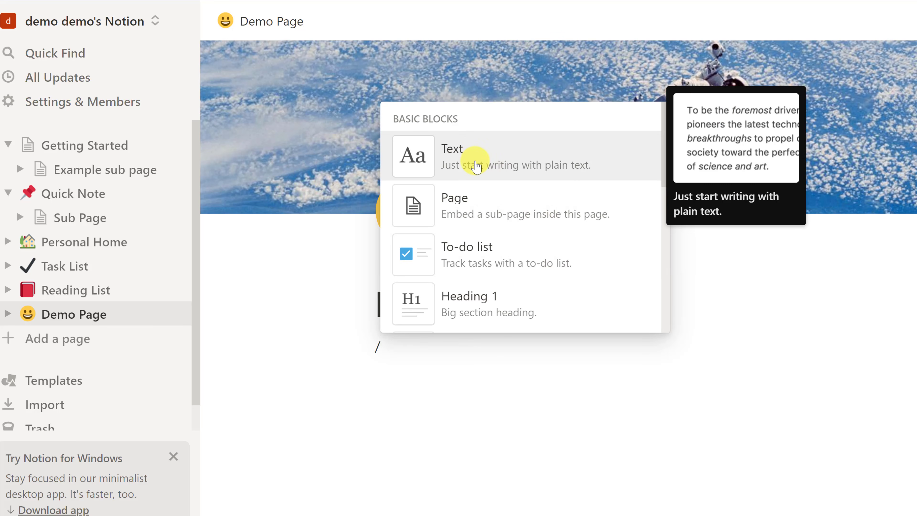
pyautogui.click(476, 167)
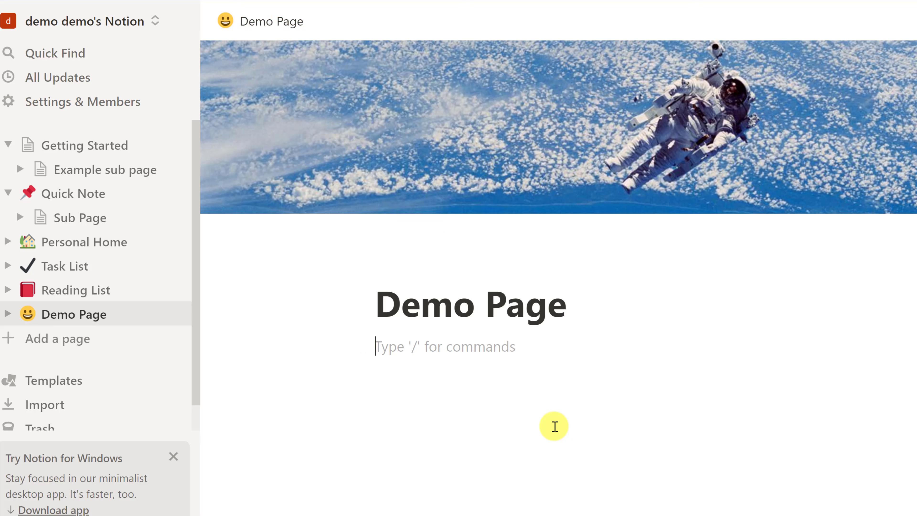
pyautogui.write('Type some info')
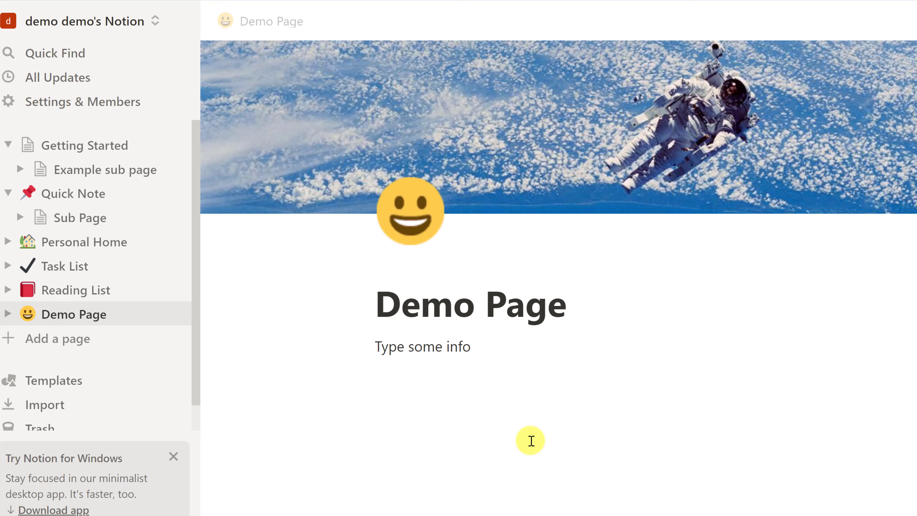
pyautogui.press('Return')
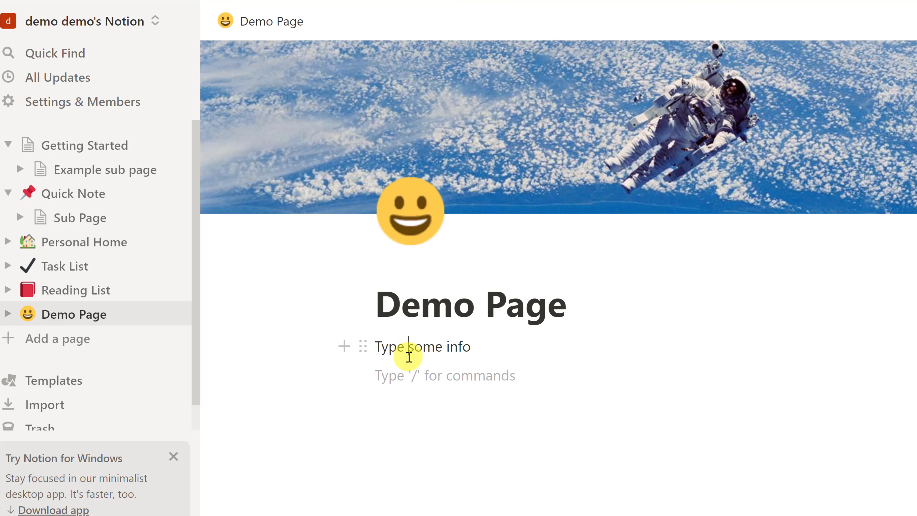
# Format the "Type some info" line as bold and italic
pyautogui.moveTo(470, 348); pyautogui.dragTo(344, 338)
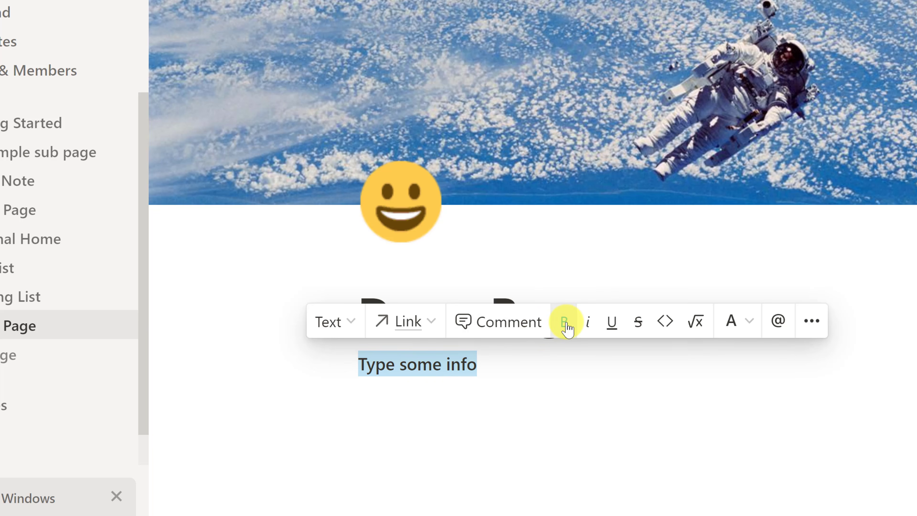
pyautogui.click(588, 322)
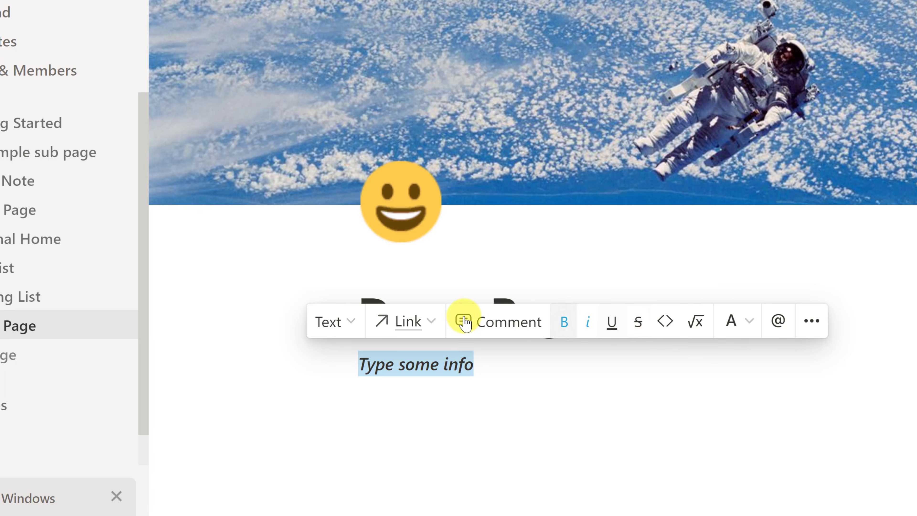
# View the link entry and the additional block actions for the "Type some info" line, leaving both unused
pyautogui.click(440, 322)
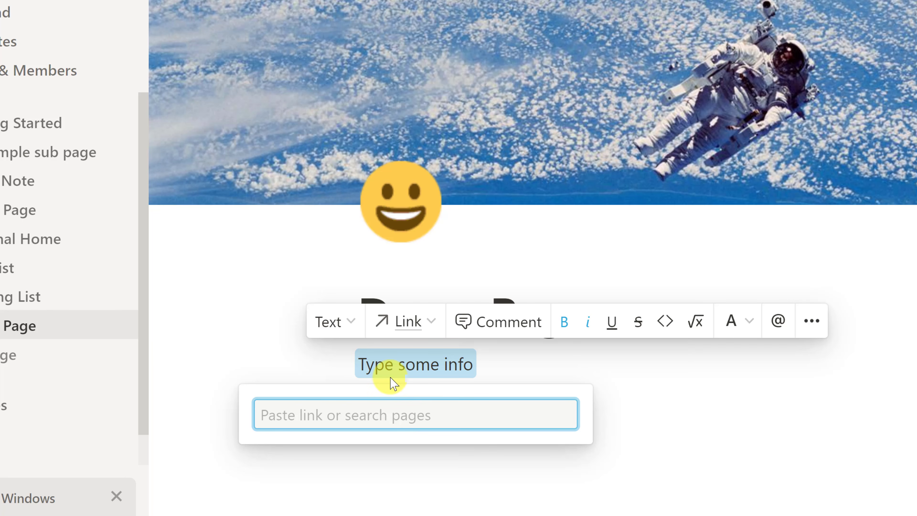
pyautogui.click(812, 321)
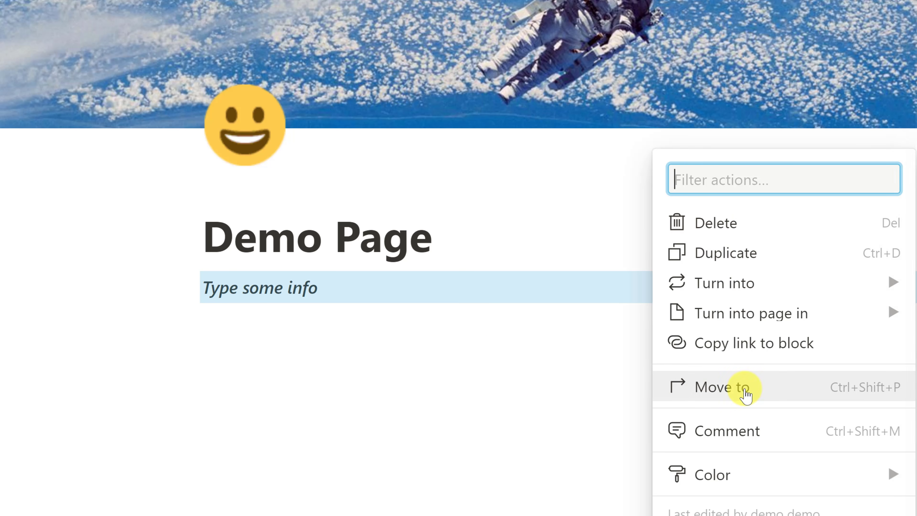
pyautogui.click(228, 288)
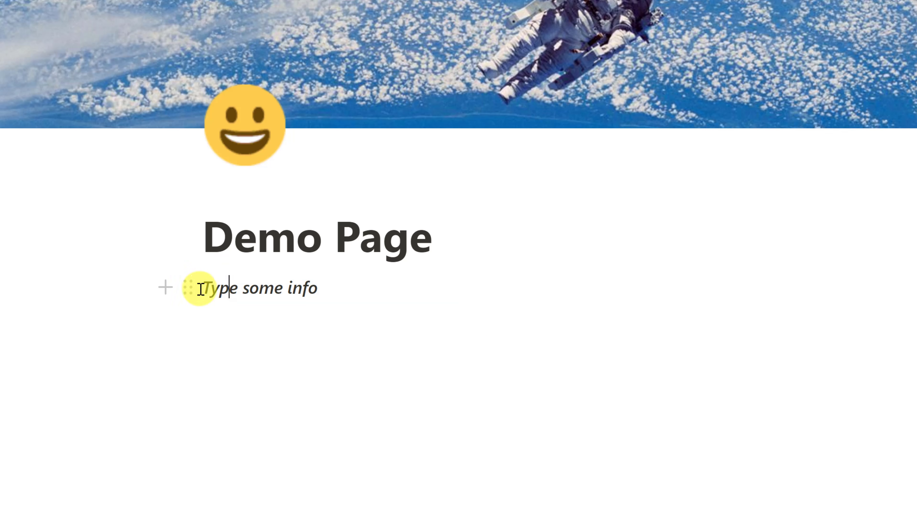
# Turn the "Type some info" line into a Heading 1 and place the cursor in the empty line below it
pyautogui.moveTo(206, 281); pyautogui.dragTo(344, 287)
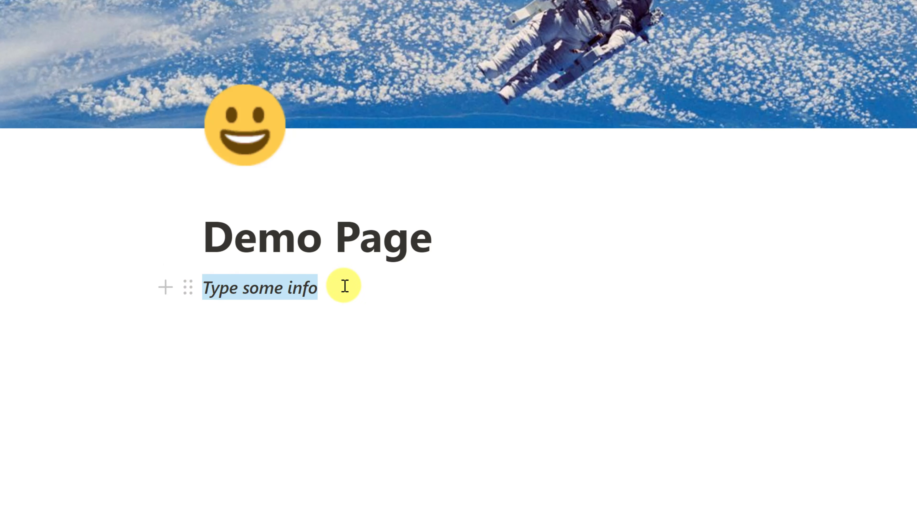
pyautogui.click(201, 252)
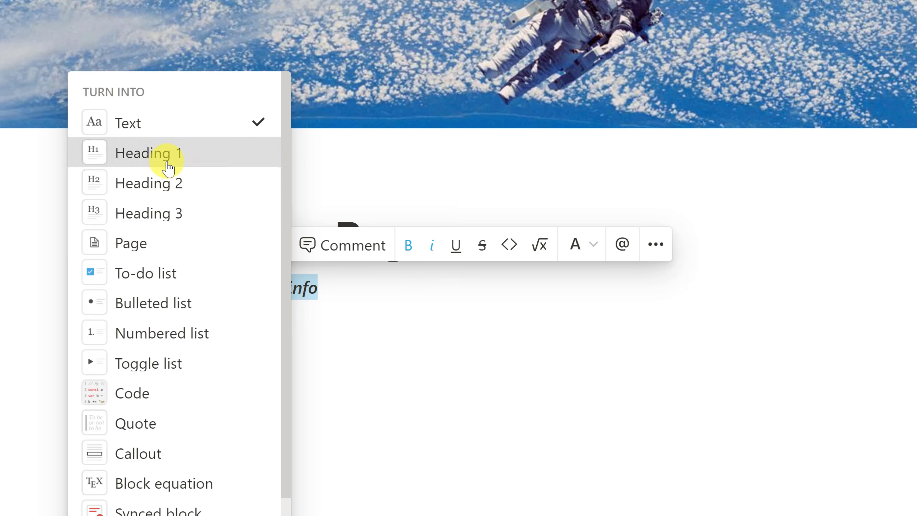
pyautogui.click(221, 154)
pyautogui.click(302, 399)
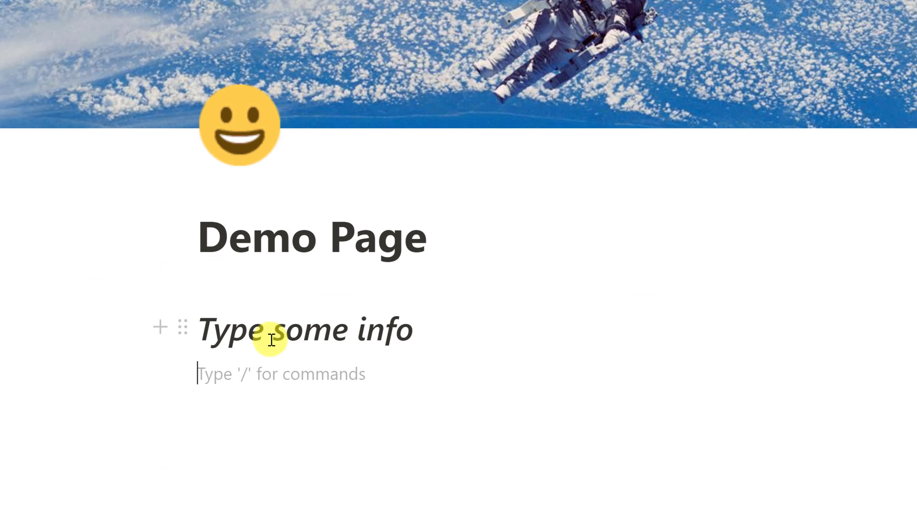
# Add empty lines under the "Type some info" heading, move the heading below them and back up to just under the first empty line
pyautogui.scroll(-1, 271, 426)
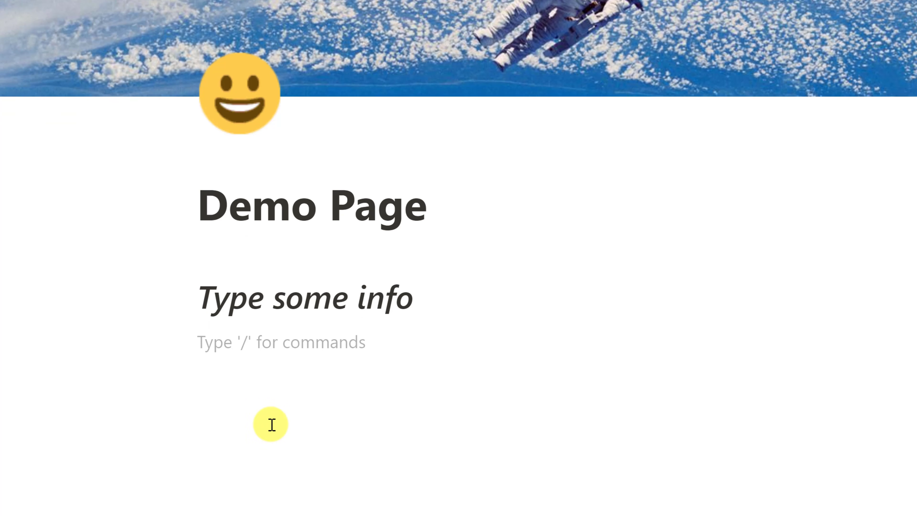
pyautogui.press('Return')
pyautogui.press('Return')
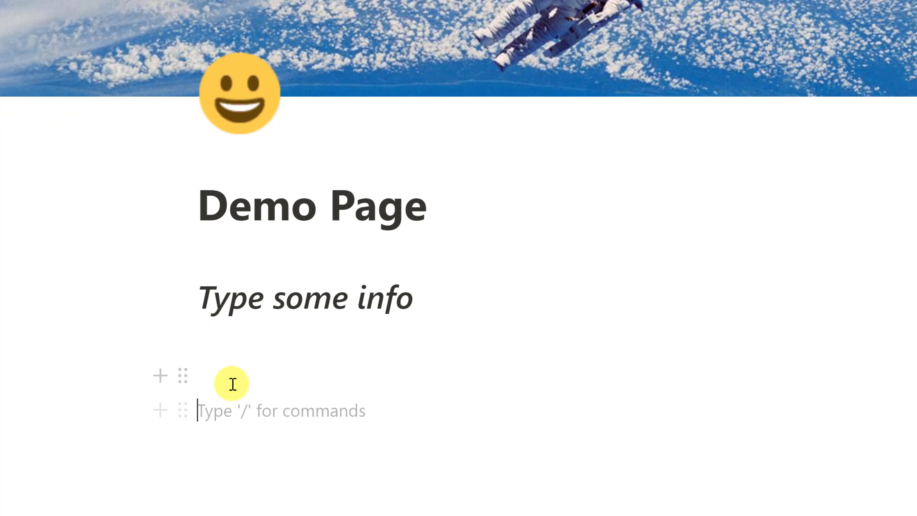
pyautogui.press('BackSpace')
pyautogui.moveTo(186, 295); pyautogui.dragTo(216, 466)
pyautogui.scroll(-2, 277, 470)
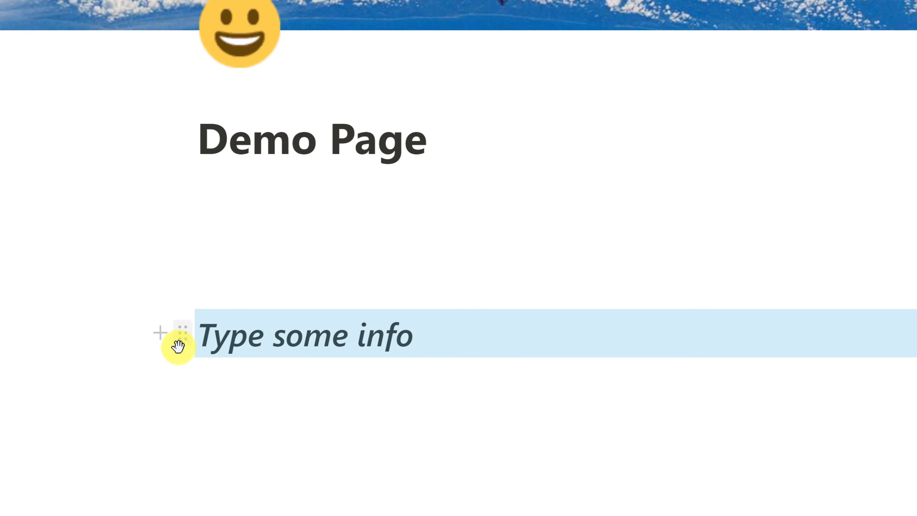
pyautogui.moveTo(178, 334); pyautogui.dragTo(188, 203)
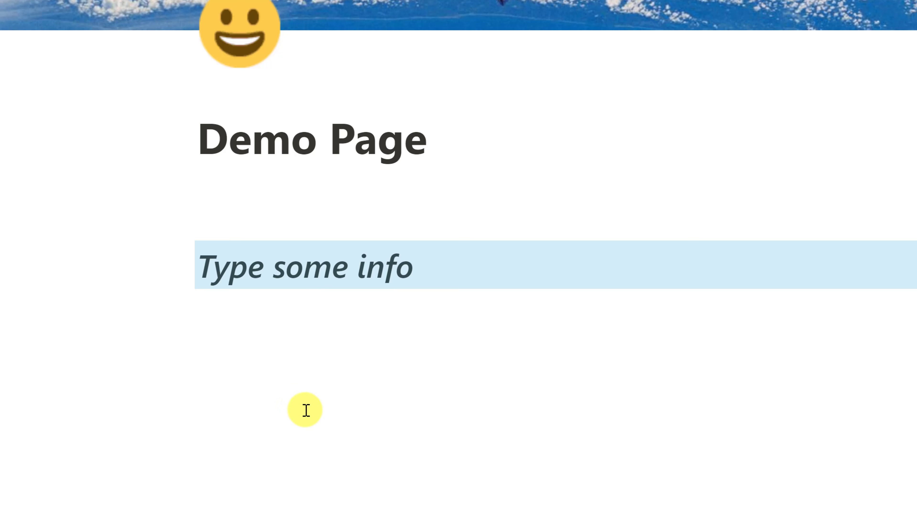
pyautogui.click(305, 410)
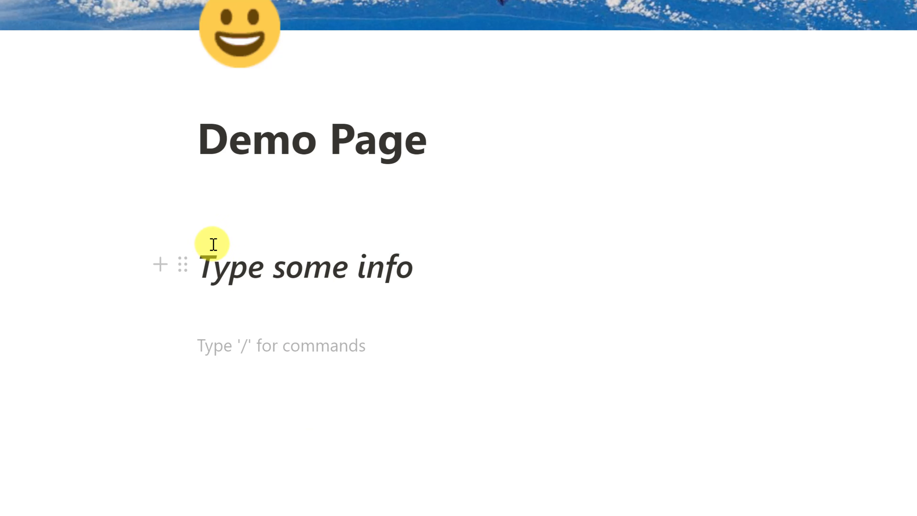
# Add a To-do list item reading "test" in the empty line directly below the Demo Page title
pyautogui.hotkey('ctrl', 'shift', 'Up')
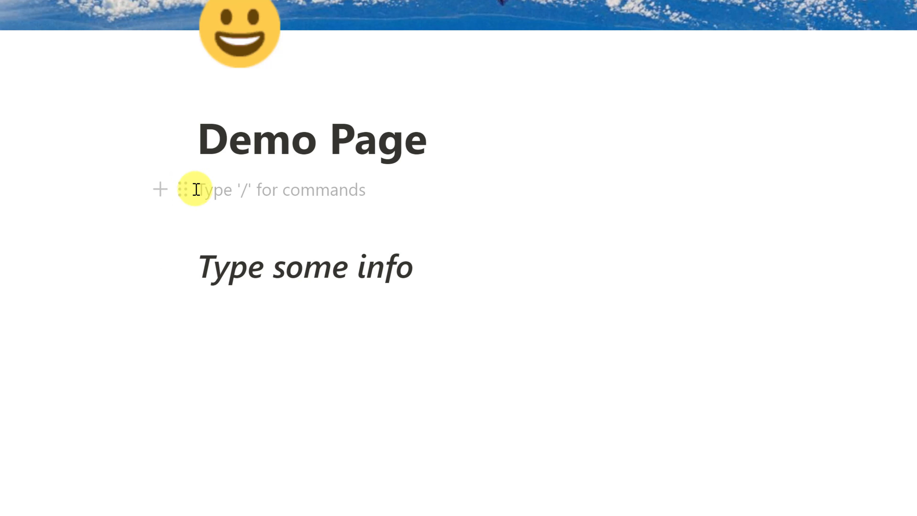
pyautogui.click(159, 197)
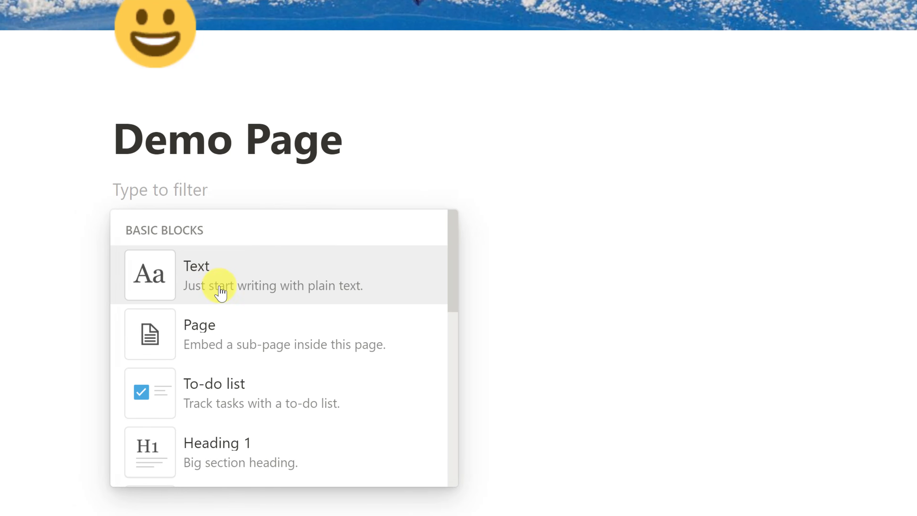
pyautogui.click(126, 386)
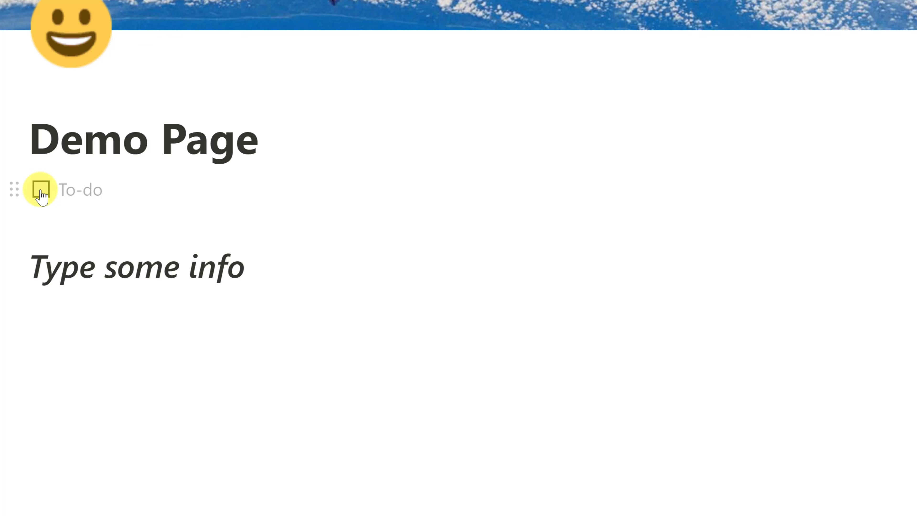
pyautogui.write('test')
pyautogui.click(129, 331)
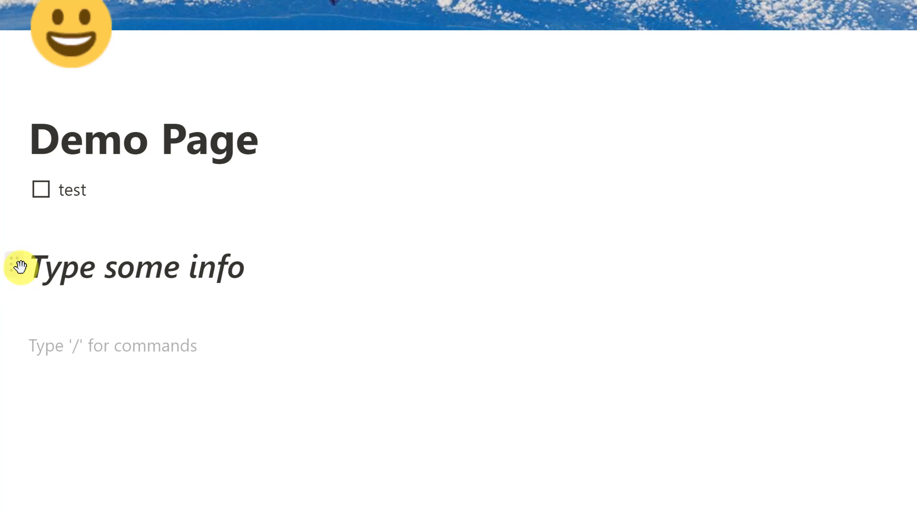
# Move the "Type some info" heading beside the "test" to-do item to form a second column
pyautogui.moveTo(16, 267); pyautogui.dragTo(776, 199)
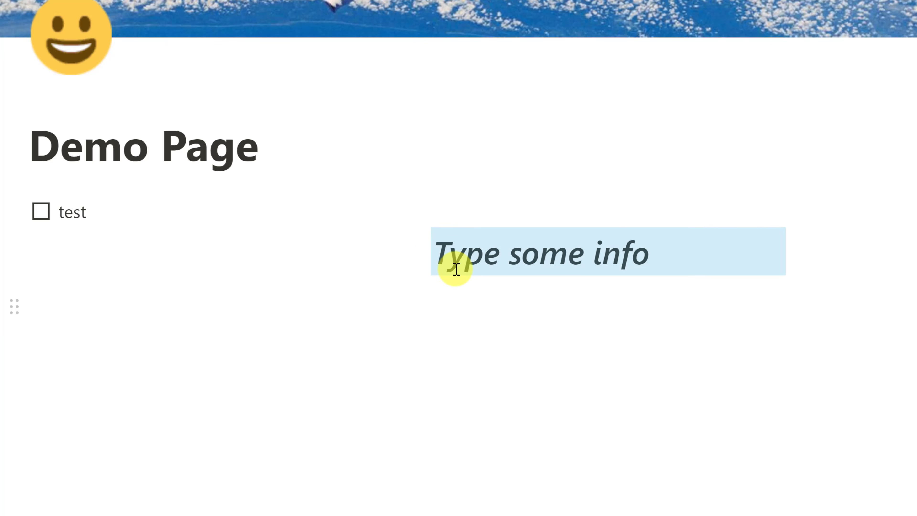
pyautogui.click(465, 254)
pyautogui.moveTo(423, 254); pyautogui.dragTo(435, 239)
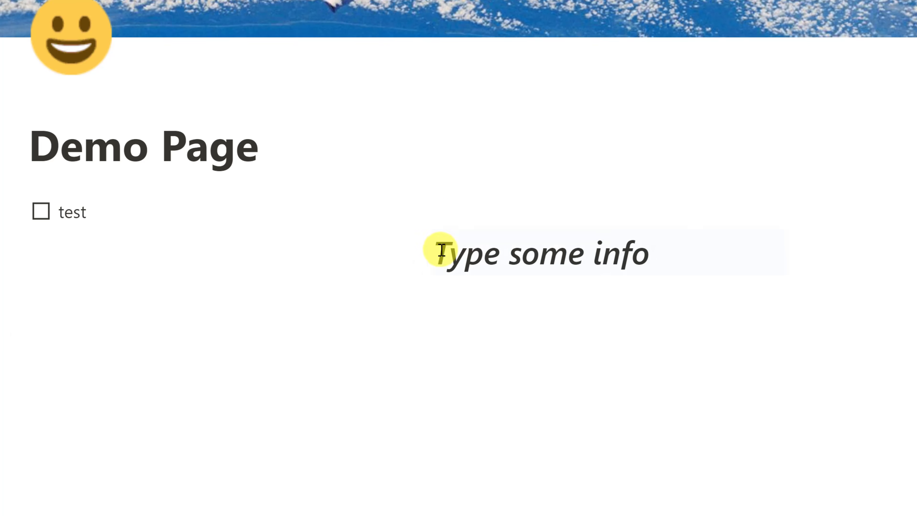
# Add a Text block reading "test" below the columns and move it beside the heading as a third column
pyautogui.click(258, 330)
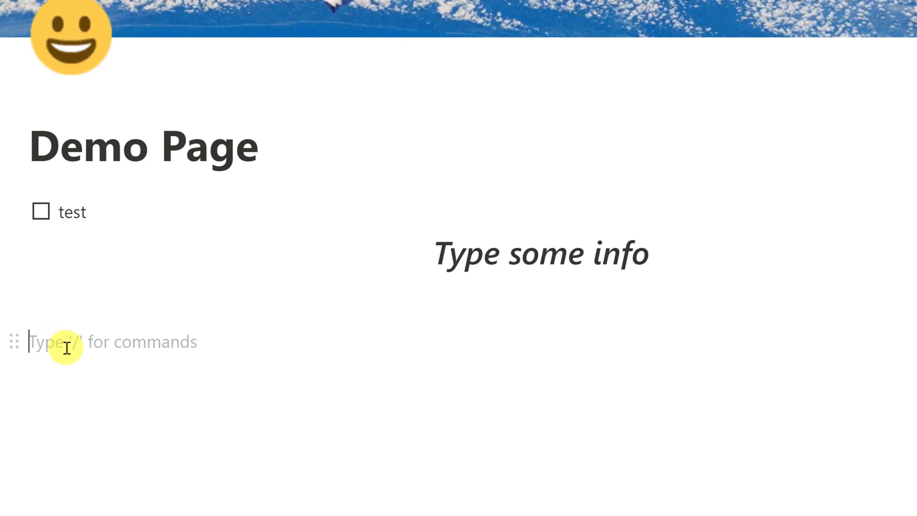
pyautogui.click(4, 343)
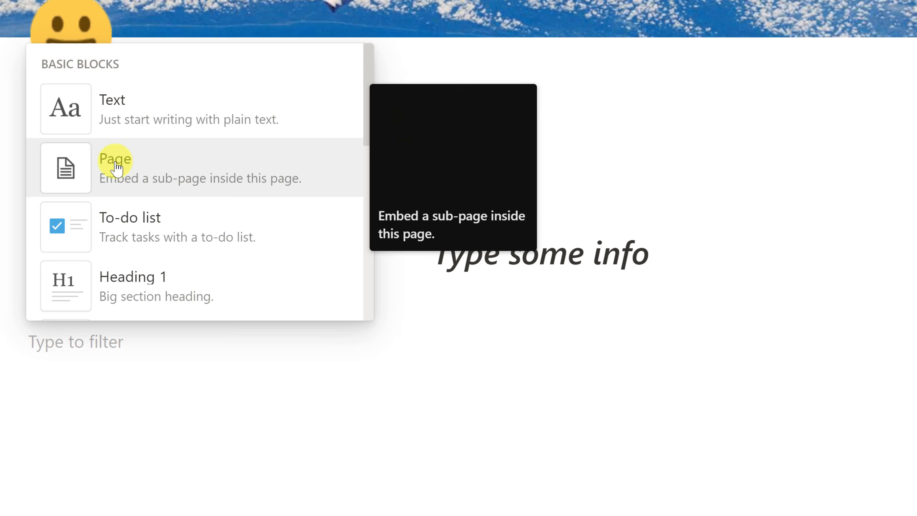
pyautogui.click(103, 116)
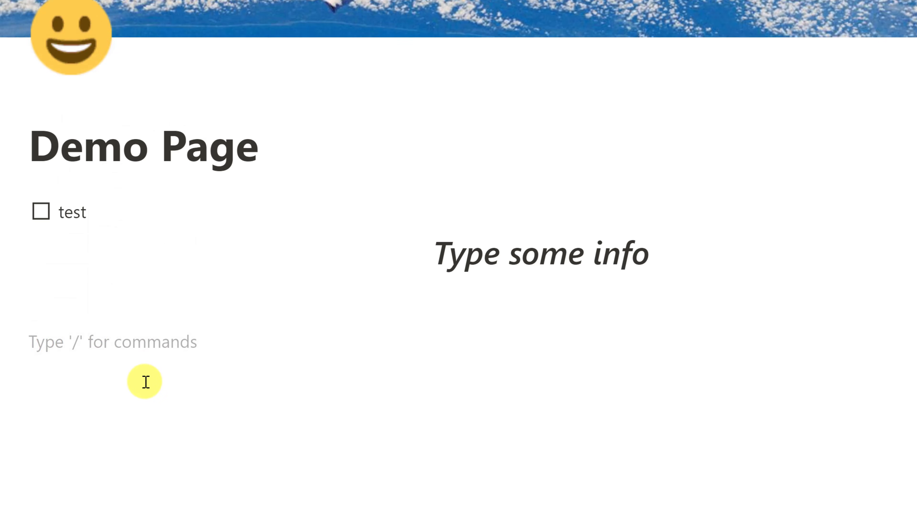
pyautogui.write('test')
pyautogui.press('Return')
pyautogui.moveTo(15, 342); pyautogui.dragTo(825, 209)
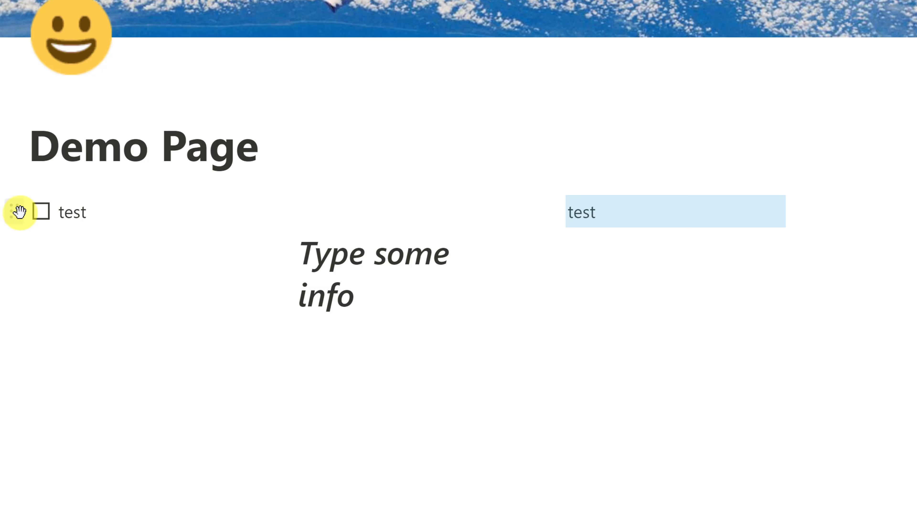
pyautogui.click(42, 361)
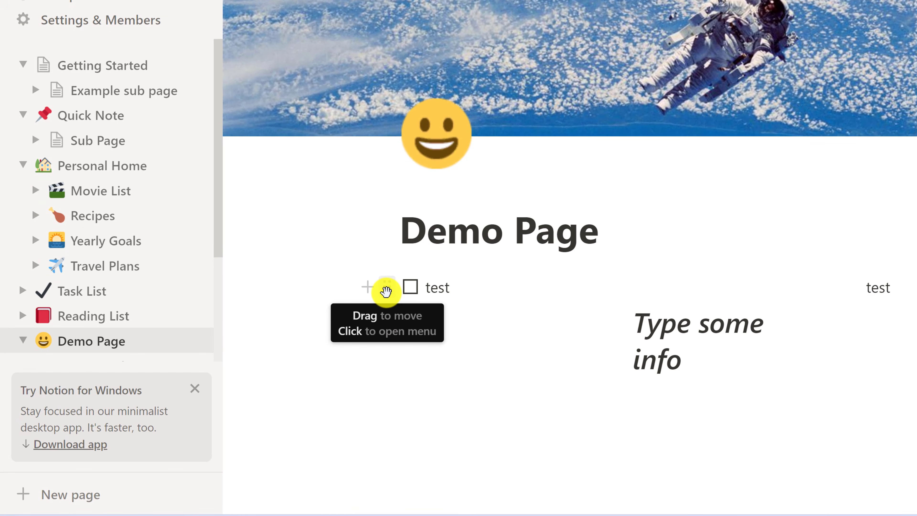
# Give the "test" to-do item a blue background and move it below the plain "test" text in the last column
pyautogui.click(386, 291)
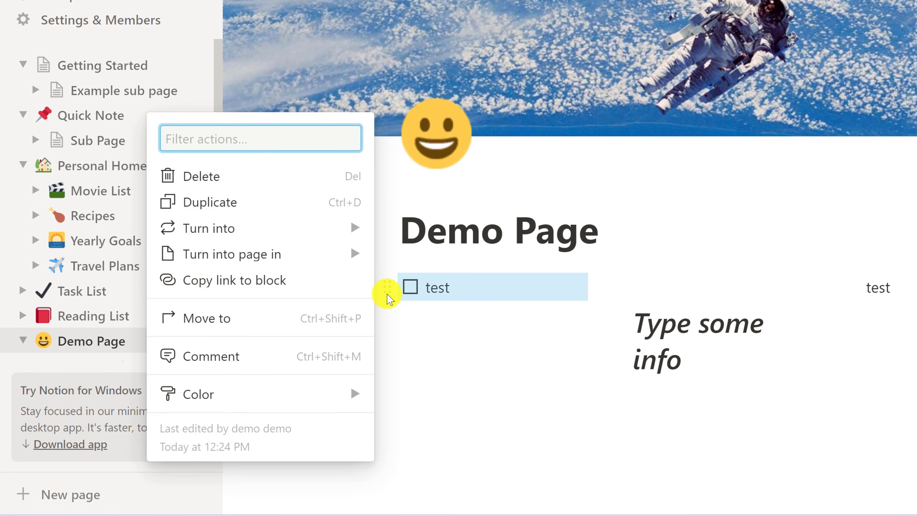
pyautogui.moveTo(317, 398)
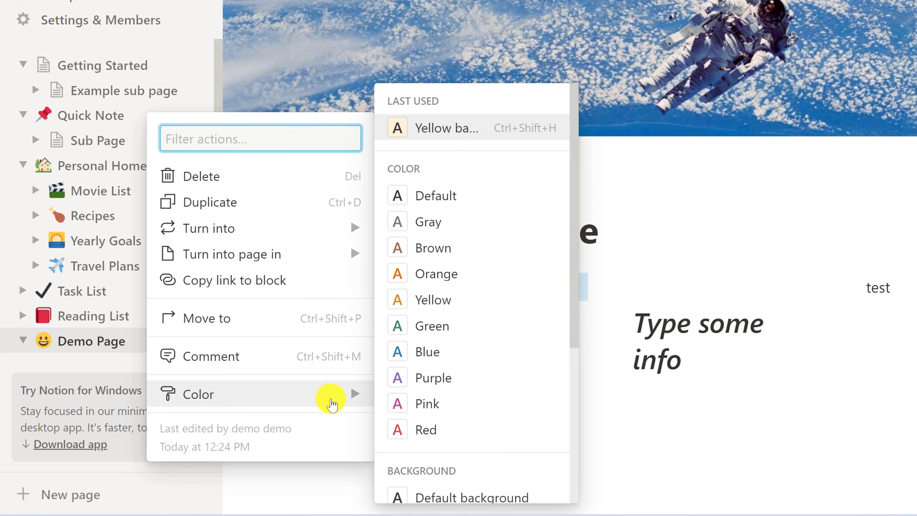
pyautogui.scroll(-6, 416, 289)
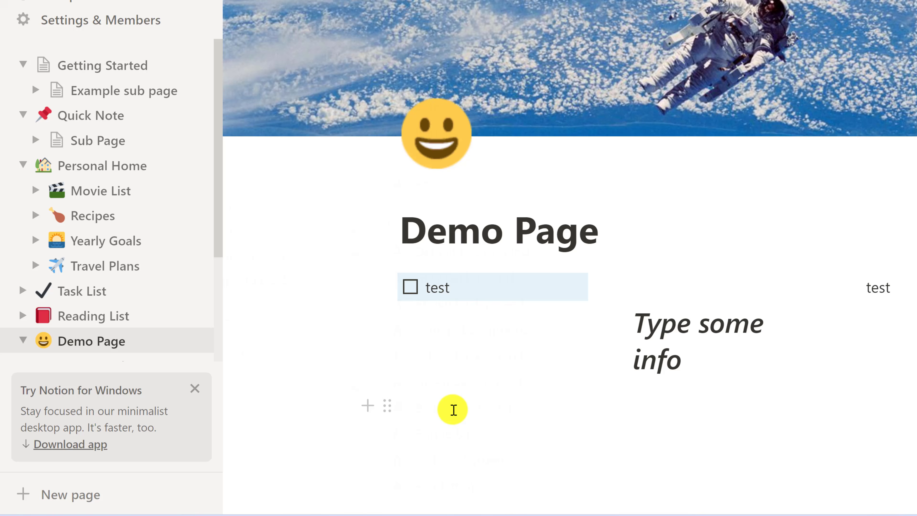
pyautogui.scroll(-3, 453, 409)
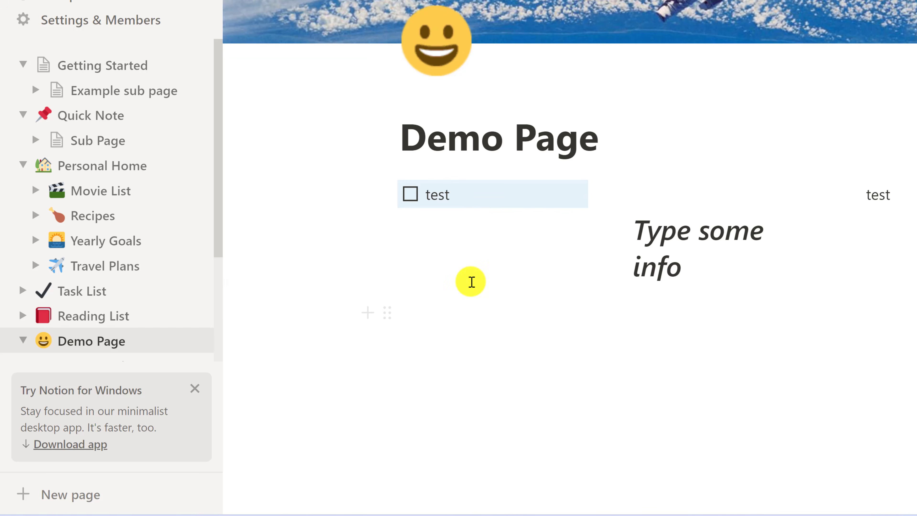
pyautogui.moveTo(383, 196); pyautogui.dragTo(912, 197)
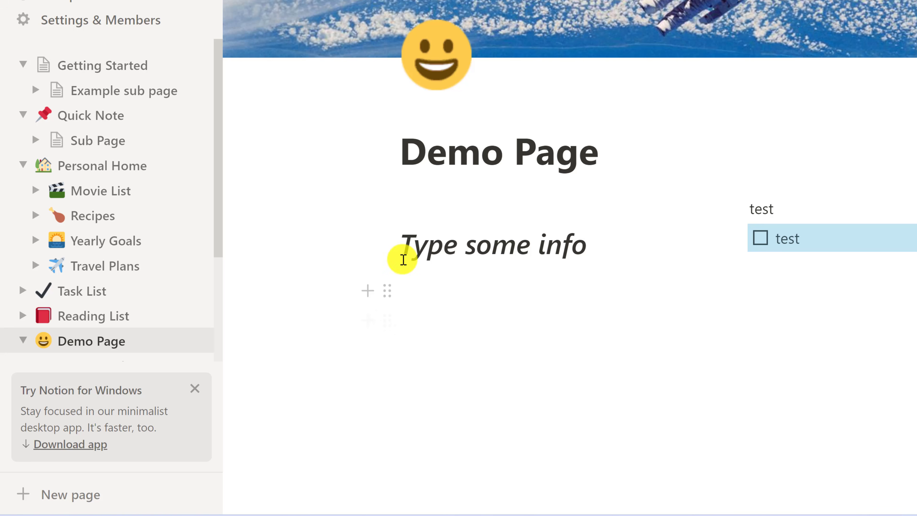
# View the color choices and the move-to page list for the "Type some info" heading, leaving both unused
pyautogui.click(389, 244)
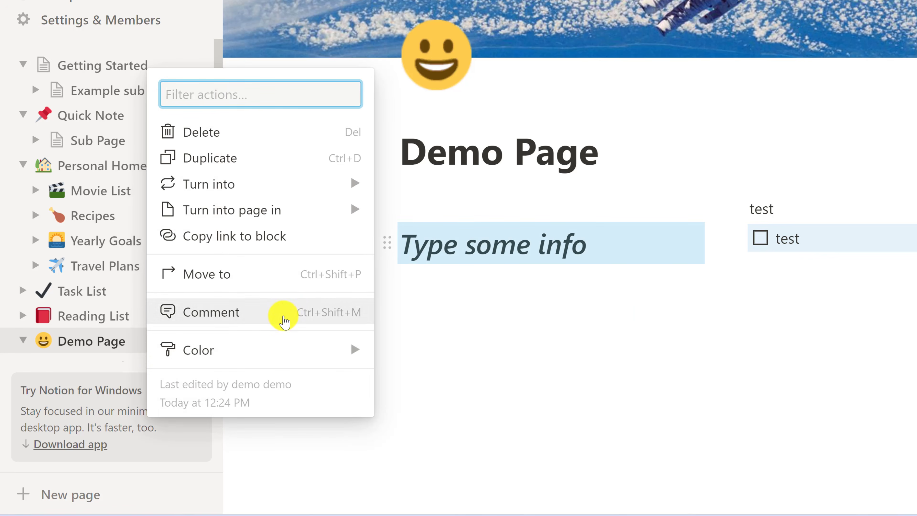
pyautogui.moveTo(281, 339)
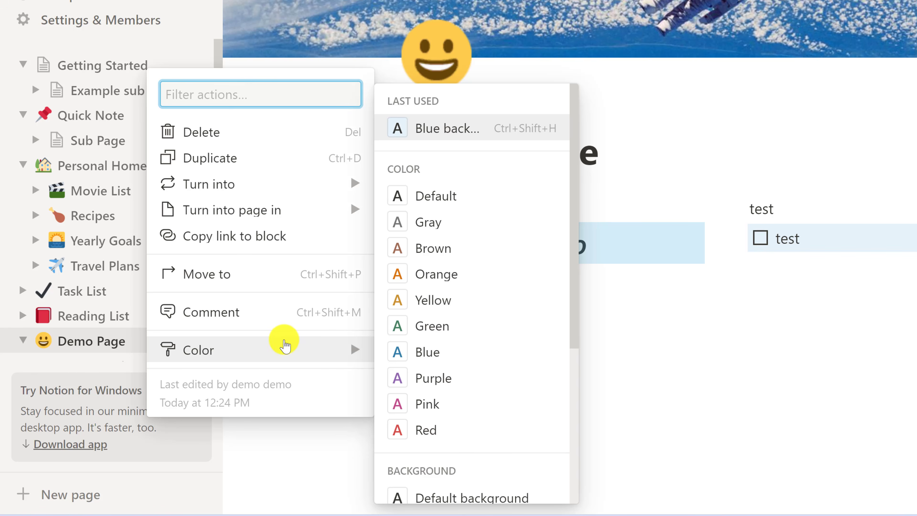
pyautogui.click(236, 275)
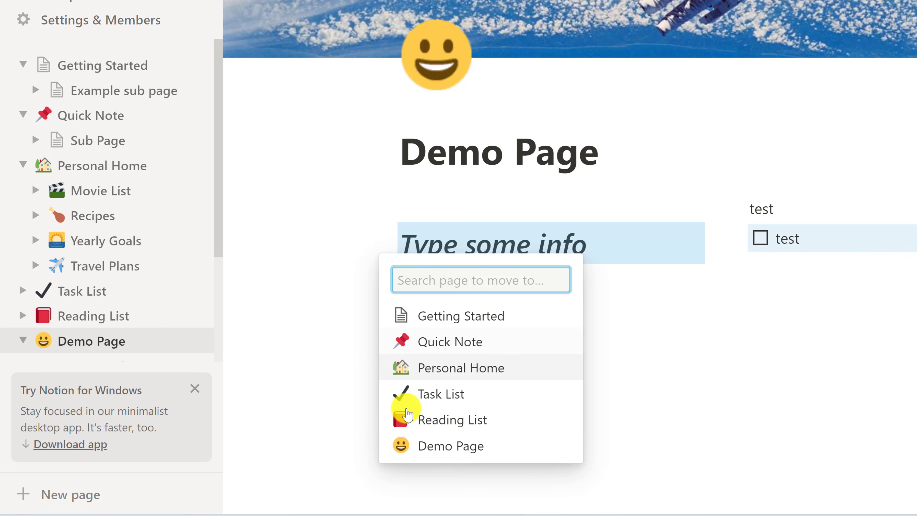
pyautogui.click(720, 397)
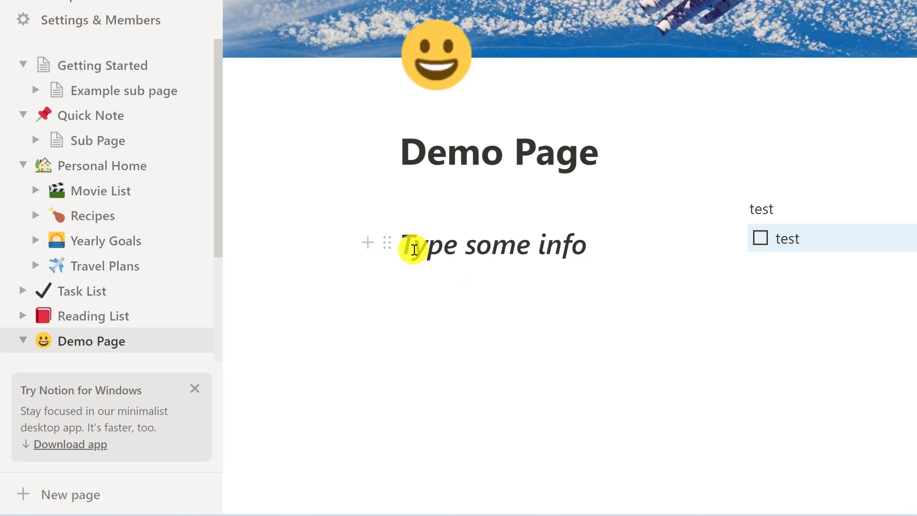
# Delete the "Type some info" heading, the "test" to-do item and the "test" text block from Demo Page
pyautogui.click(384, 249)
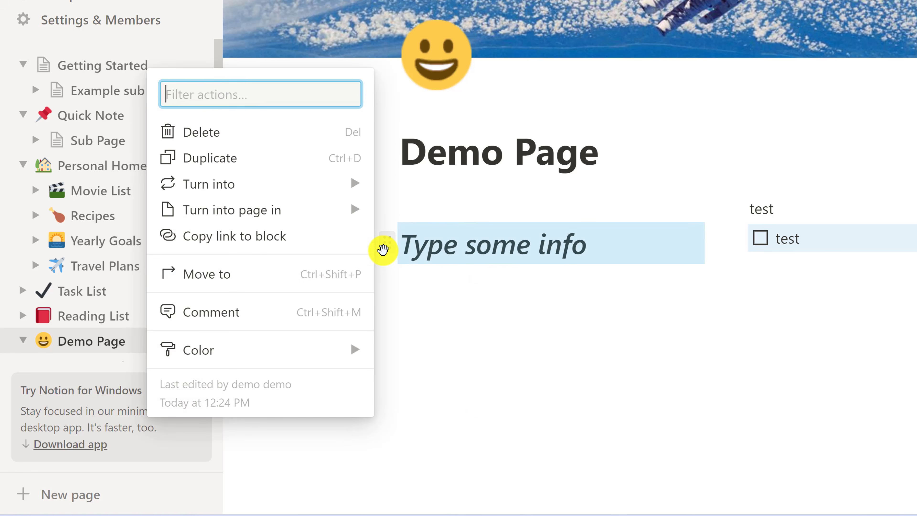
pyautogui.click(263, 133)
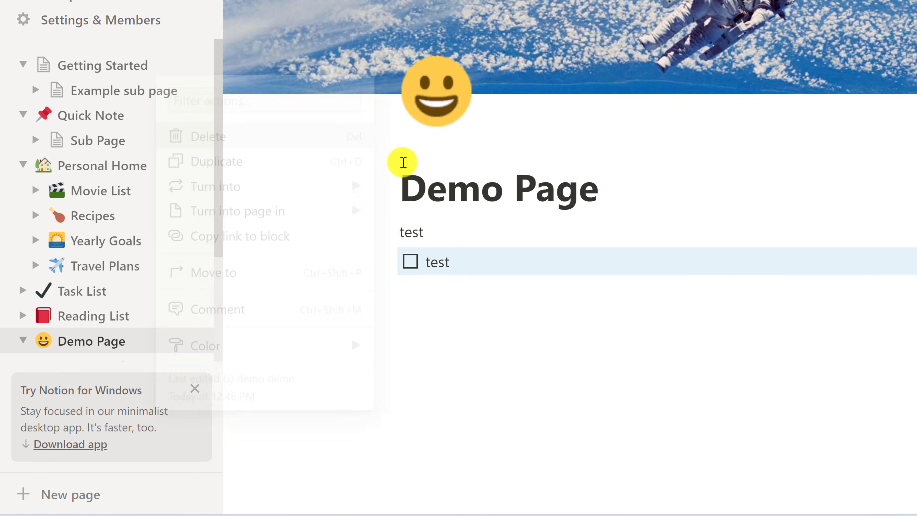
pyautogui.click(388, 260)
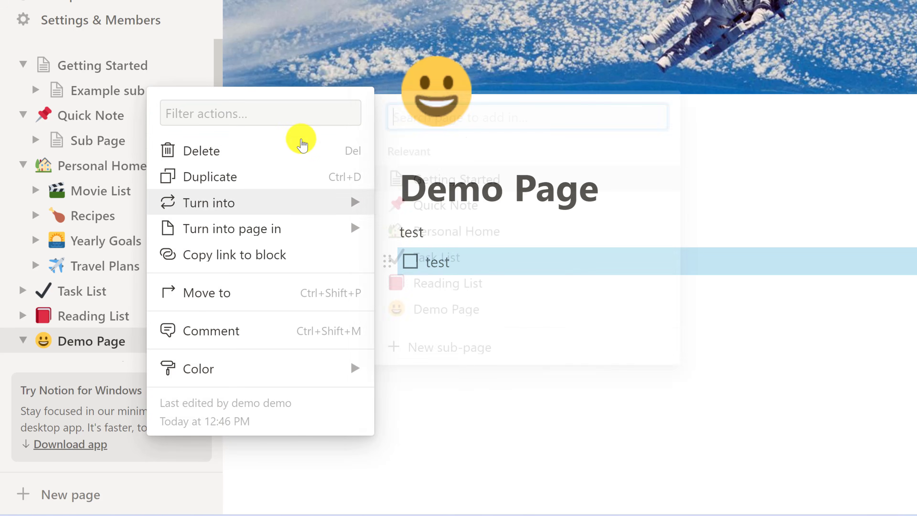
pyautogui.click(312, 151)
pyautogui.click(387, 261)
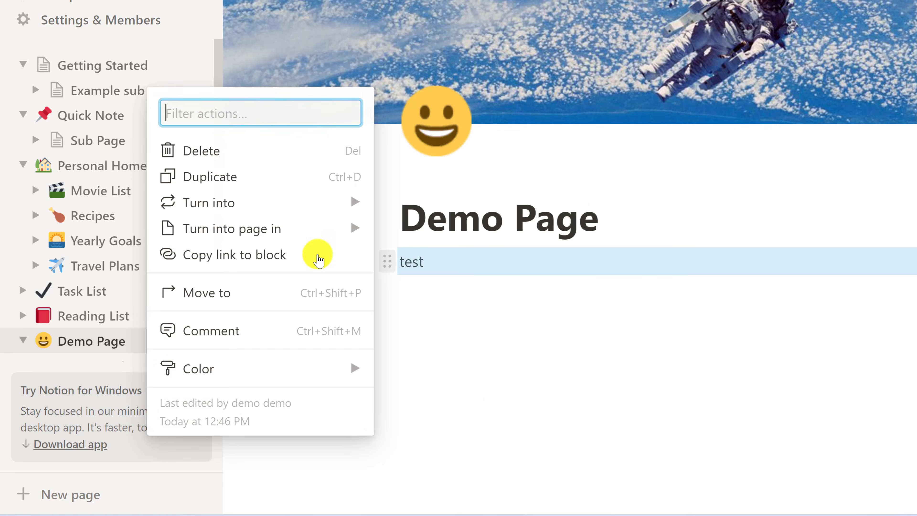
pyautogui.click(287, 154)
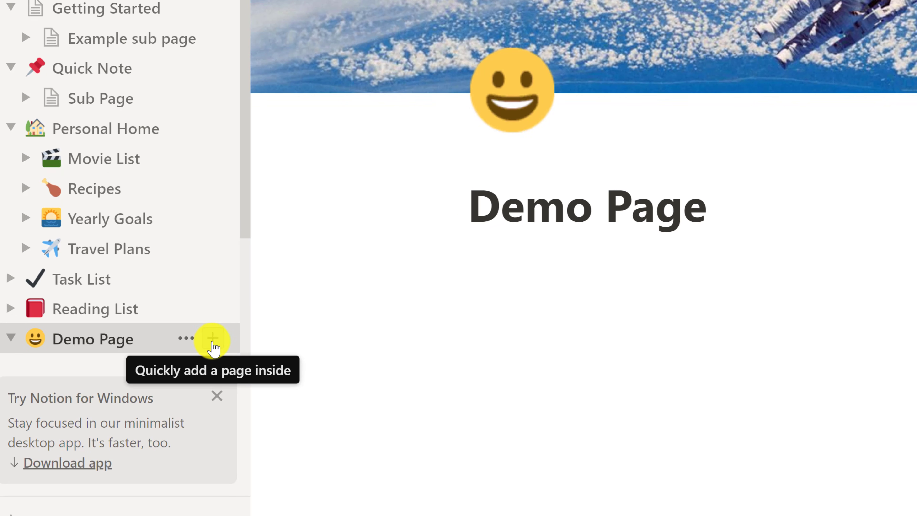
# Create a sub-page titled "To Do" inside Demo Page using the Empty with icon option, and return to Demo Page
pyautogui.click(213, 342)
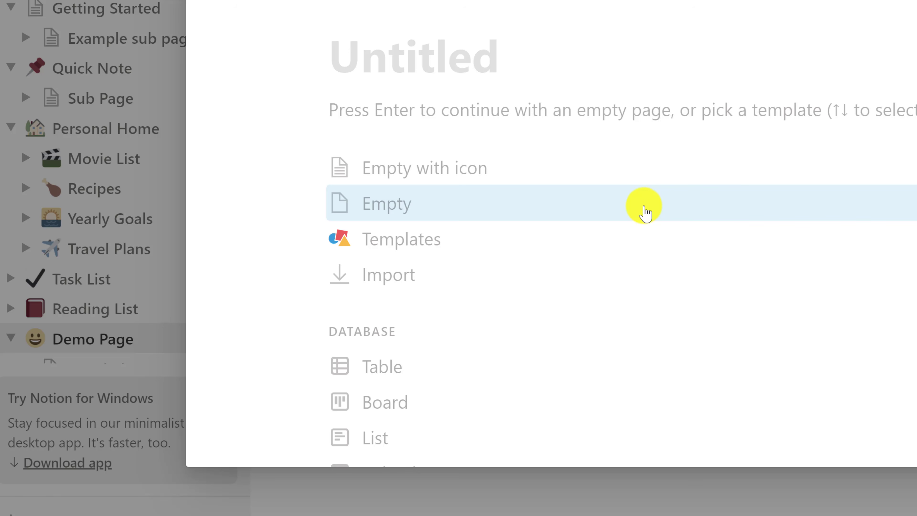
pyautogui.write('To Do')
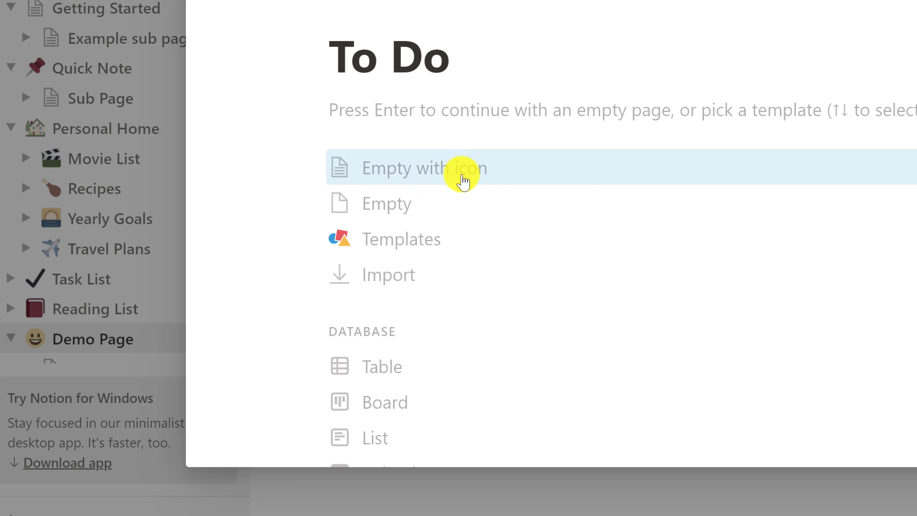
pyautogui.click(469, 180)
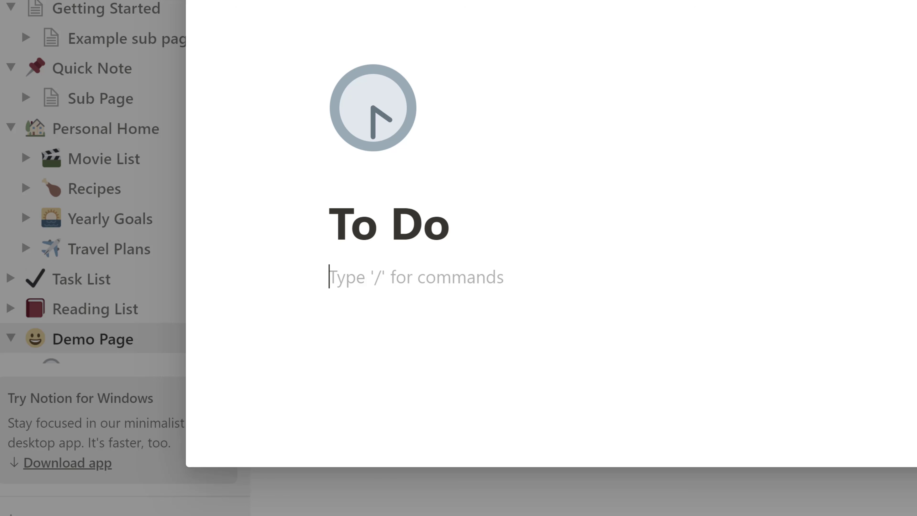
pyautogui.press('Escape')
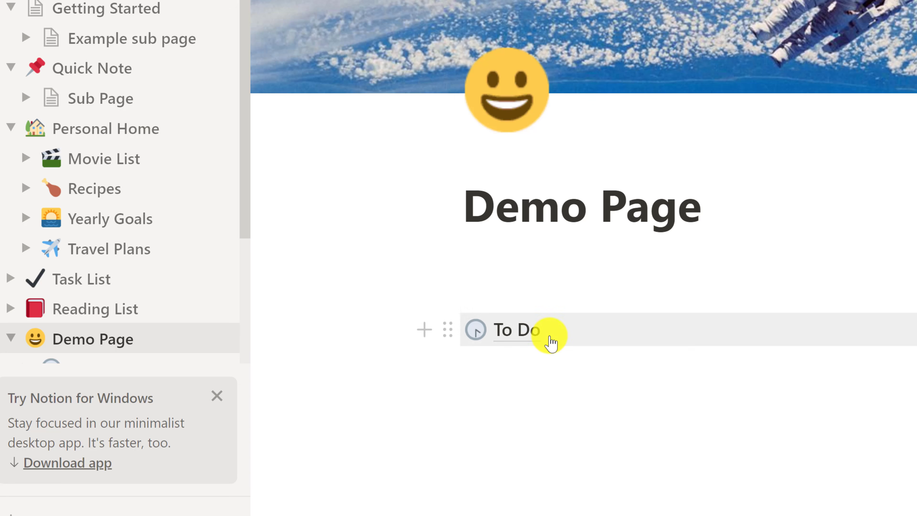
# Open the "To Do" sub-page, dismiss the "Try Notion for Windows" notice, and view the sub-page's options without using any
pyautogui.click(527, 334)
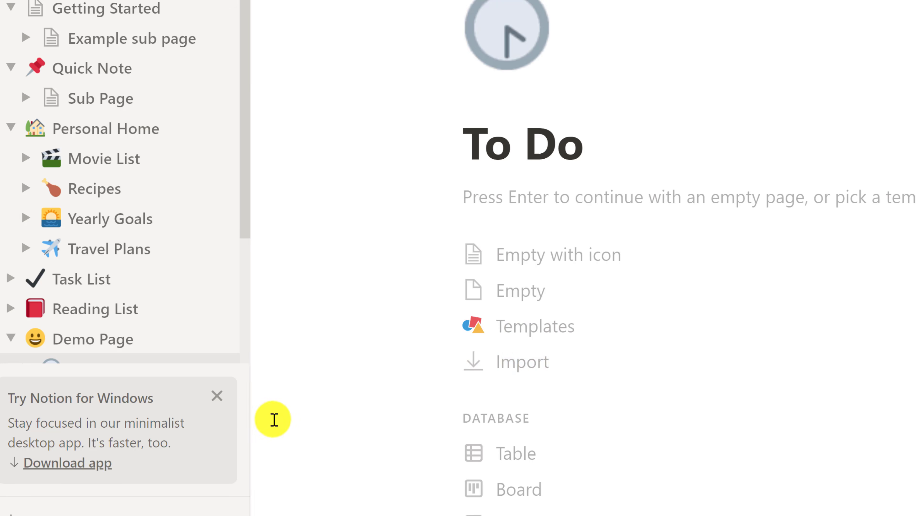
pyautogui.click(216, 395)
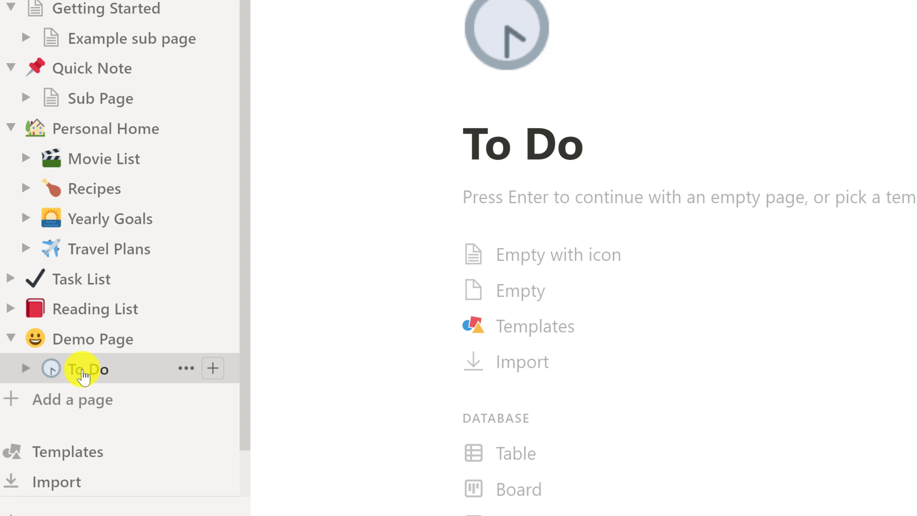
pyautogui.click(180, 370)
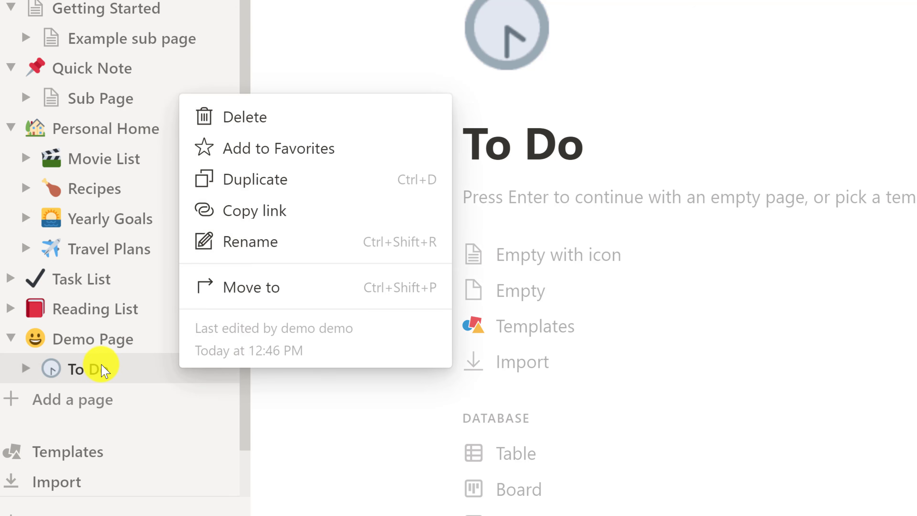
pyautogui.click(266, 425)
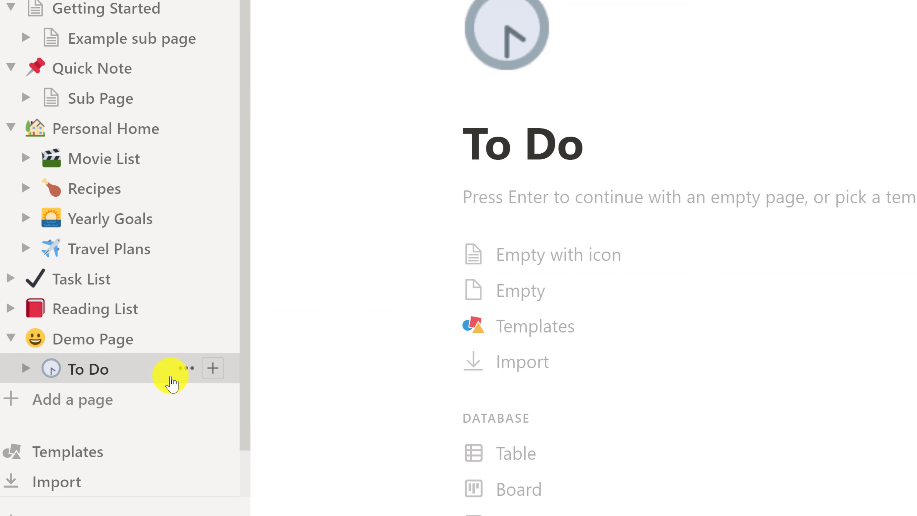
# Add another page inside Demo Page and apply the Goals template from the Personal template category
pyautogui.click(218, 347)
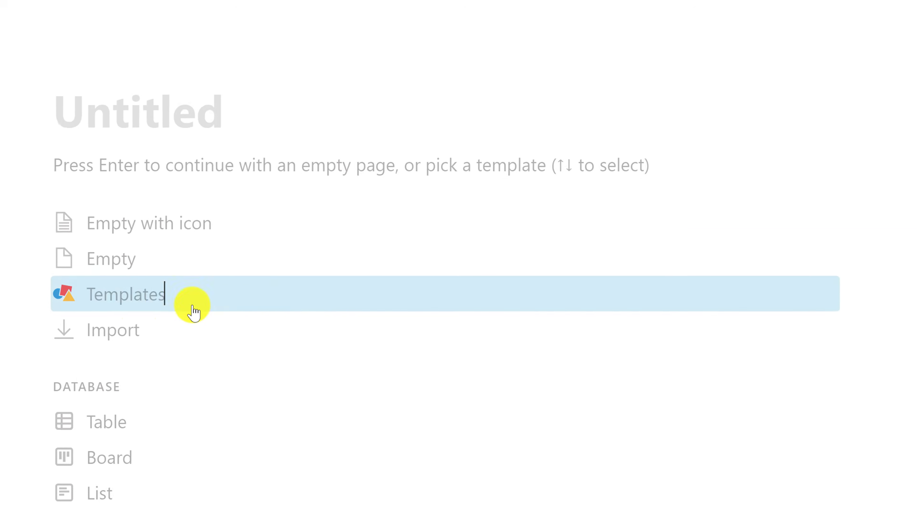
pyautogui.click(430, 254)
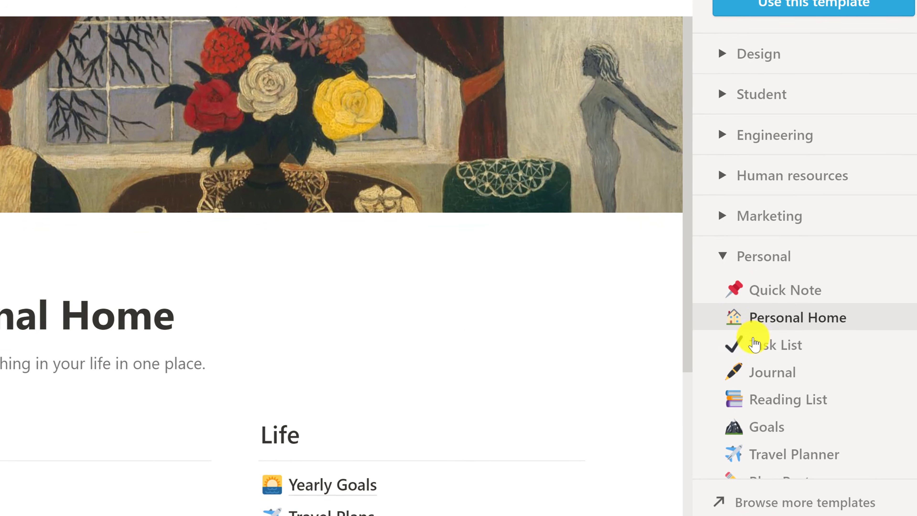
pyautogui.scroll(-5, 754, 325)
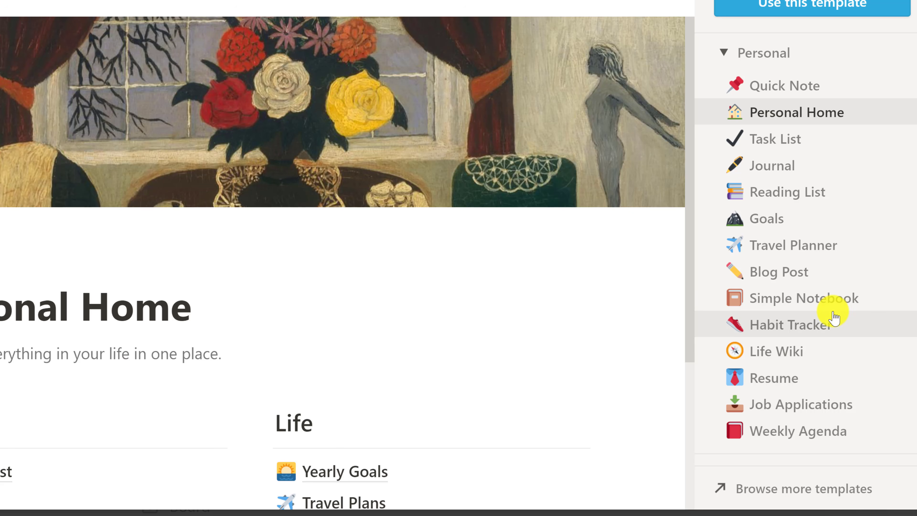
pyautogui.scroll(-3, 834, 318)
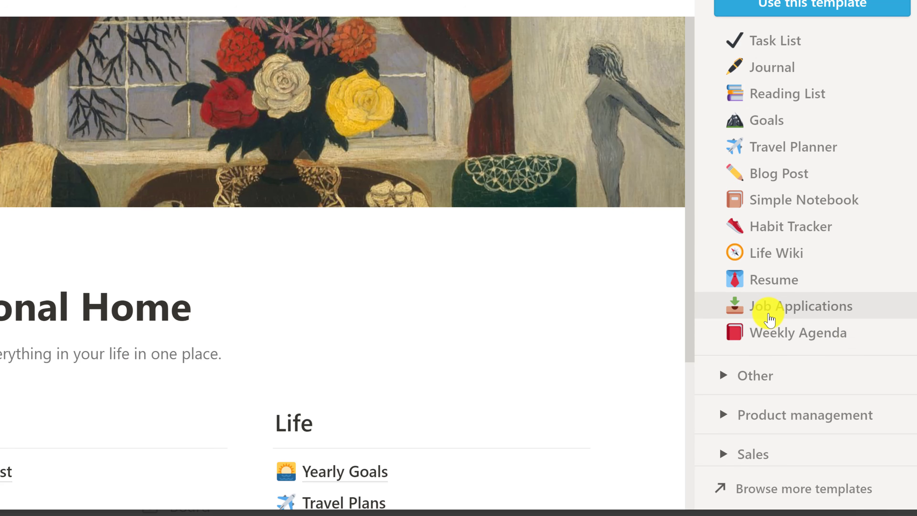
pyautogui.scroll(-2, 771, 313)
pyautogui.scroll(5, 795, 321)
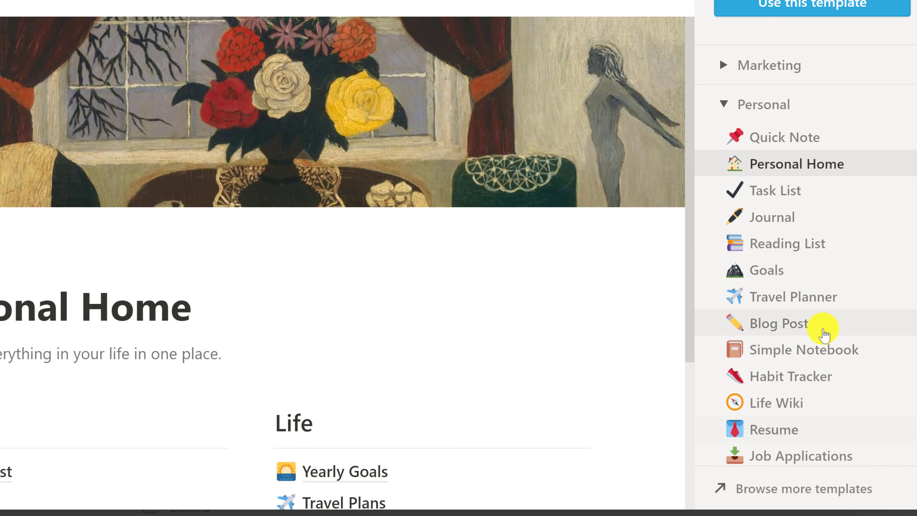
pyautogui.click(768, 279)
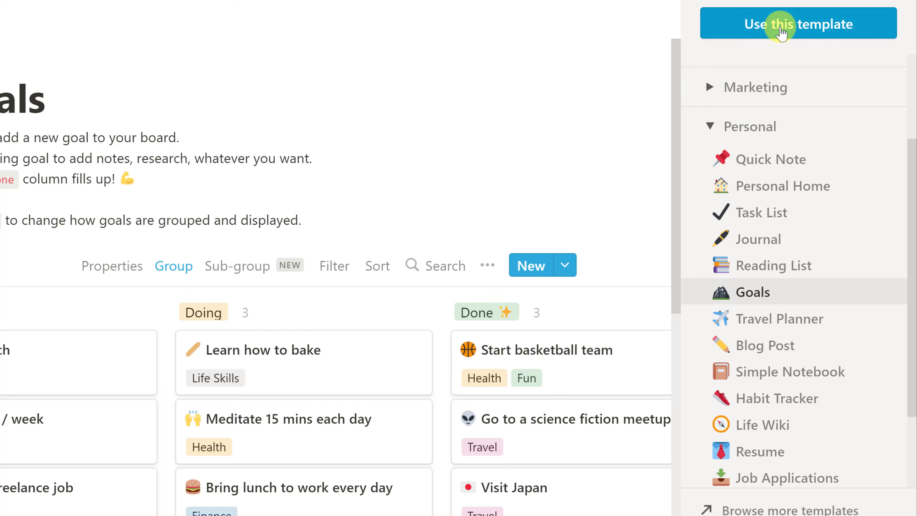
pyautogui.click(780, 25)
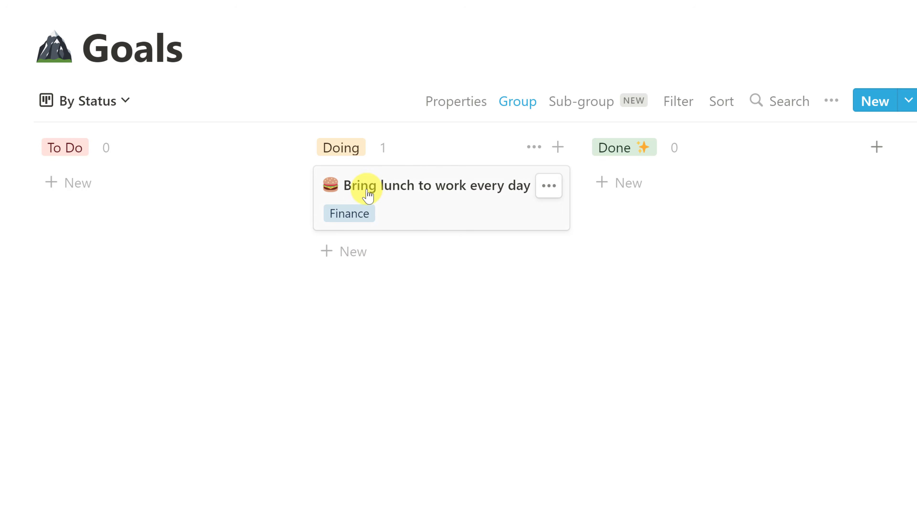
# Add a card named "Video on Notion" to the To Do column of the Goals board and move it to Doing
pyautogui.click(83, 189)
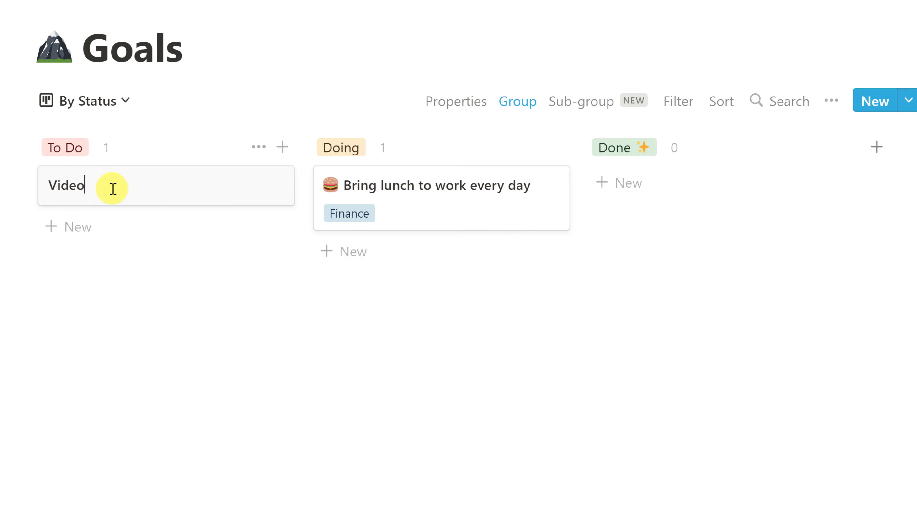
pyautogui.click(146, 344)
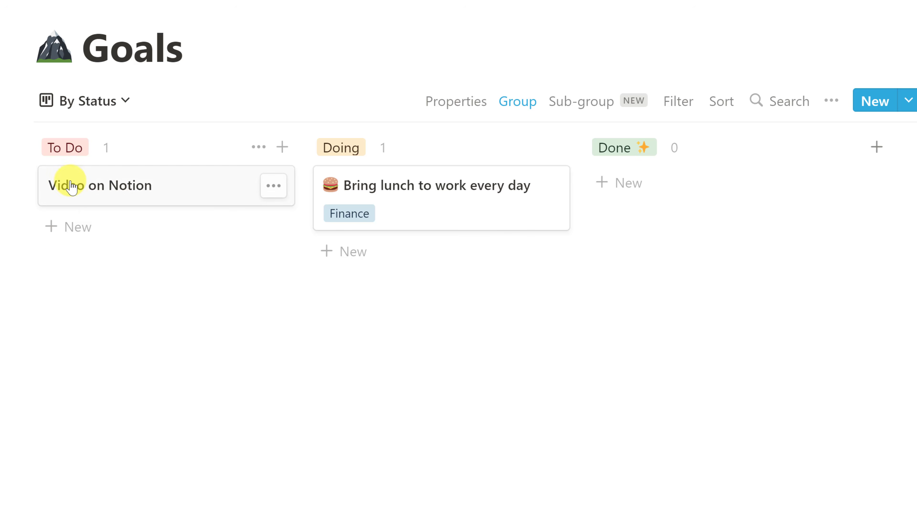
pyautogui.moveTo(69, 187); pyautogui.dragTo(340, 185)
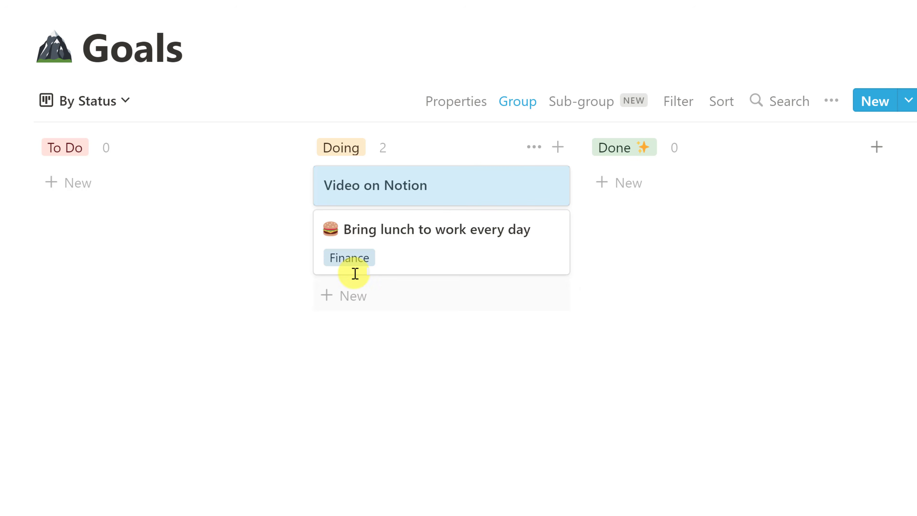
# Look through the properties of the "Bring lunch to work every day" card and return to the Goals board
pyautogui.click(359, 267)
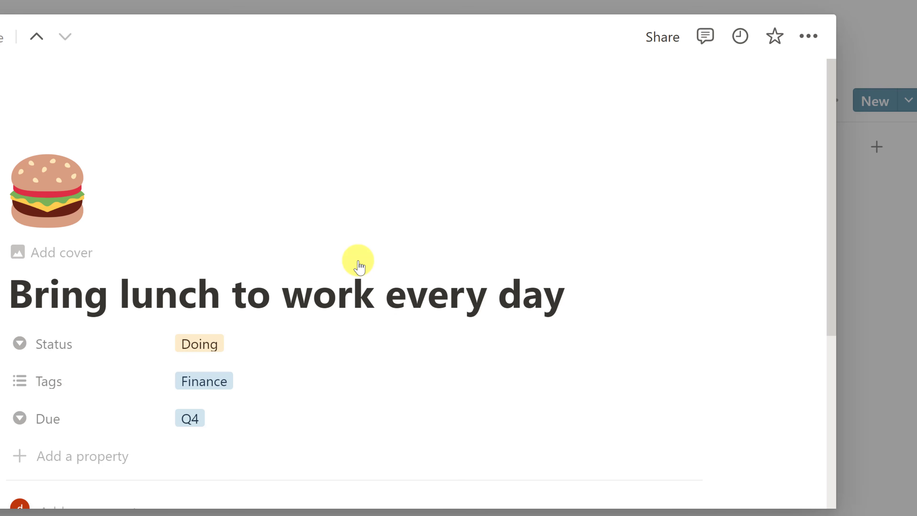
pyautogui.scroll(-3, 342, 440)
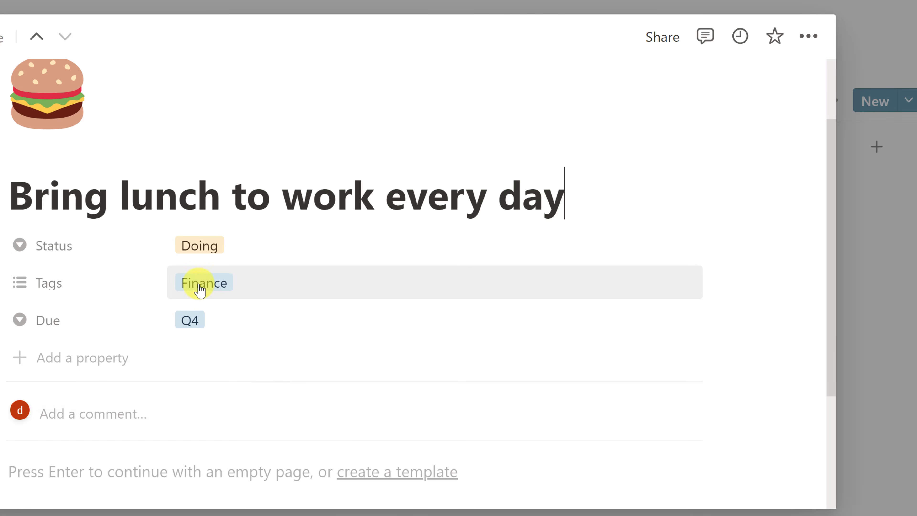
pyautogui.click(874, 220)
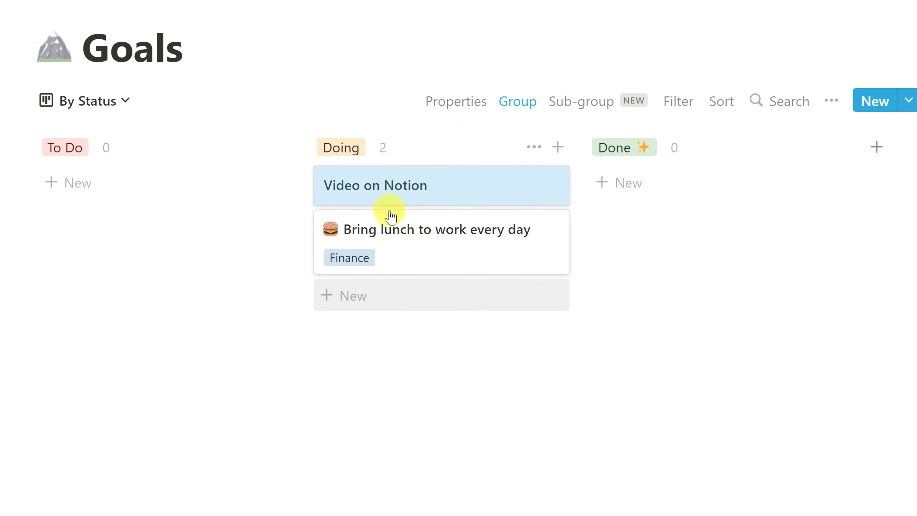
# Tag the "Video on Notion" card with the existing Work tag and a new Youtube tag, and close the card
pyautogui.click(360, 193)
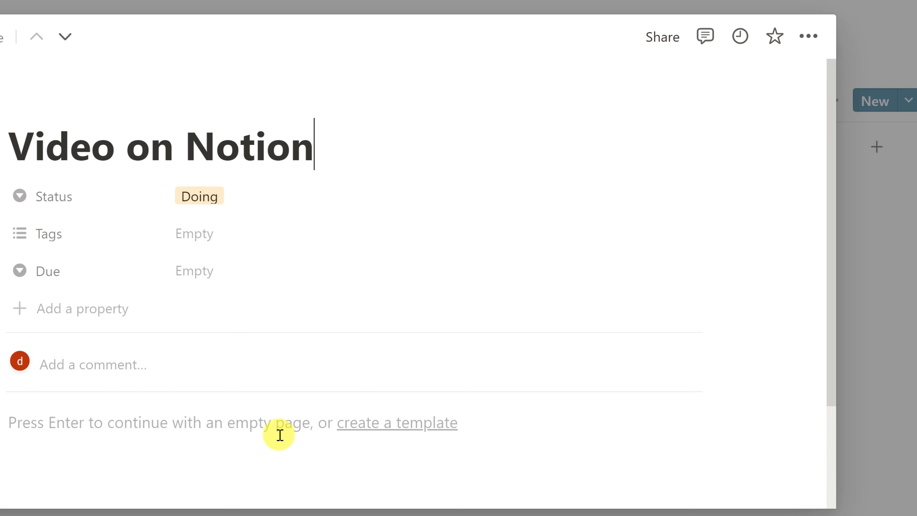
pyautogui.click(195, 235)
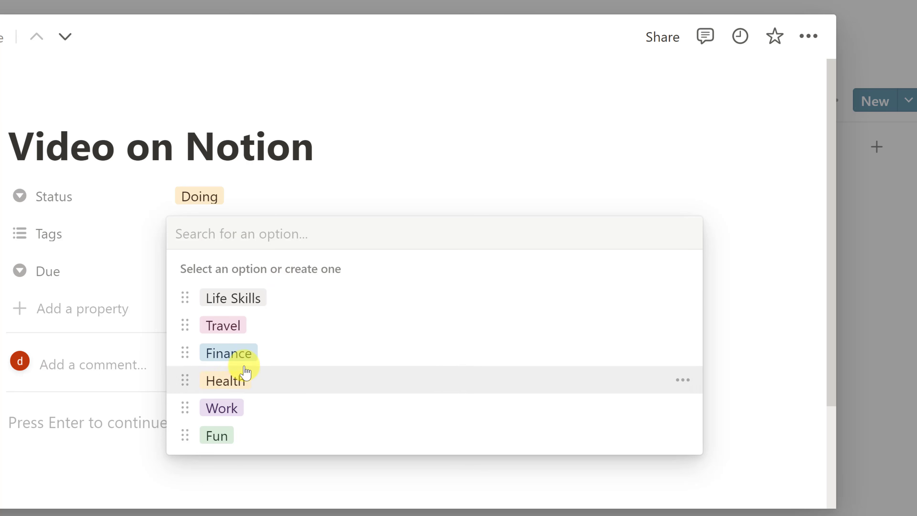
pyautogui.click(231, 412)
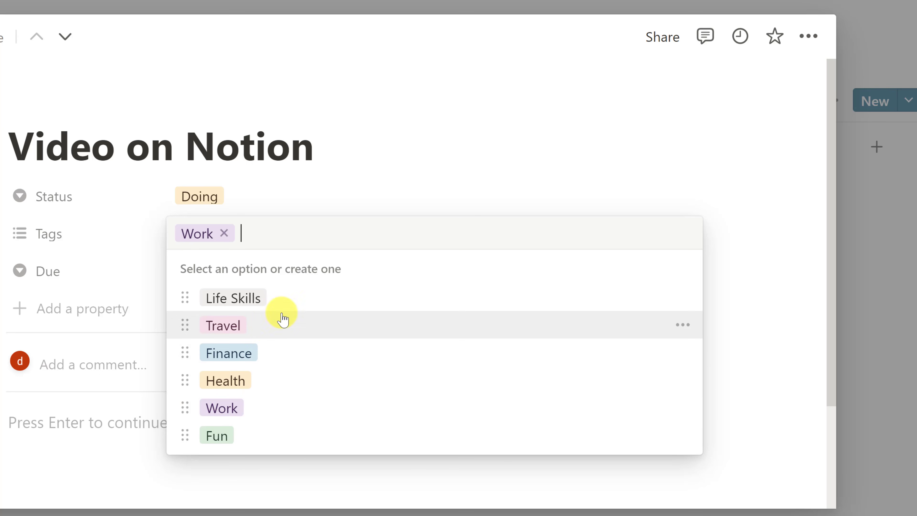
pyautogui.write('Y')
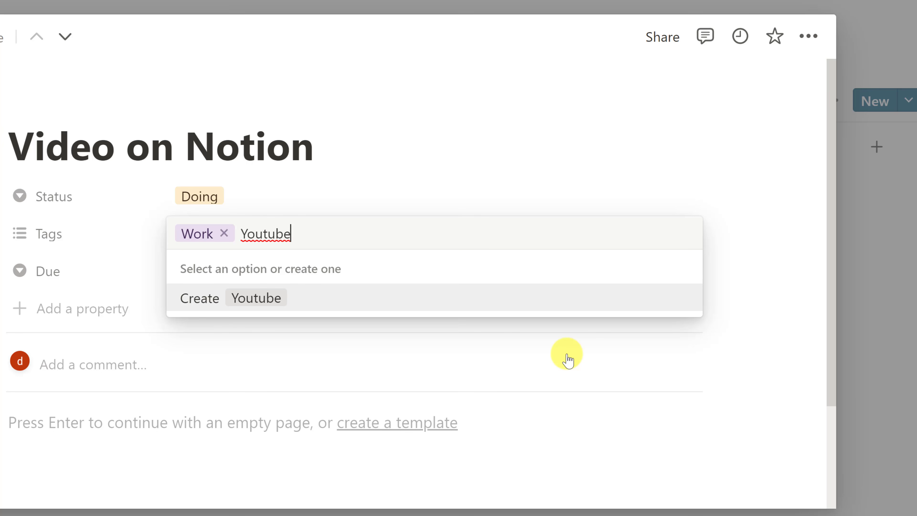
pyautogui.write('outube')
pyautogui.press('Return')
pyautogui.click(464, 193)
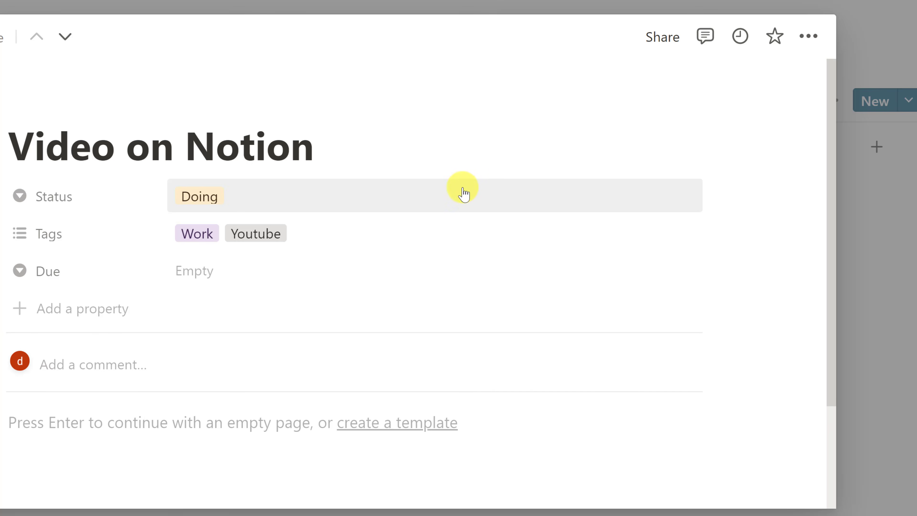
pyautogui.click(897, 466)
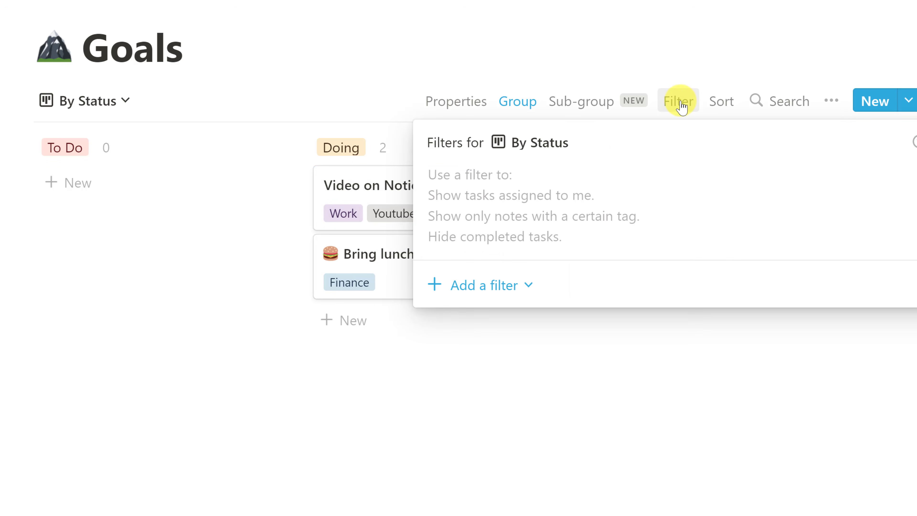
# Add a filter on Name with the Contains condition to the Goals board's By Status view, leaving its value empty
pyautogui.click(493, 285)
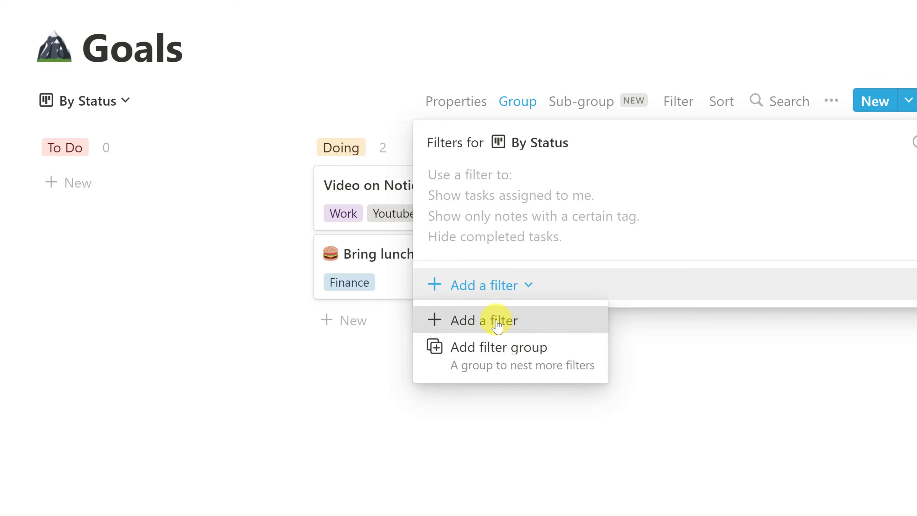
pyautogui.click(514, 322)
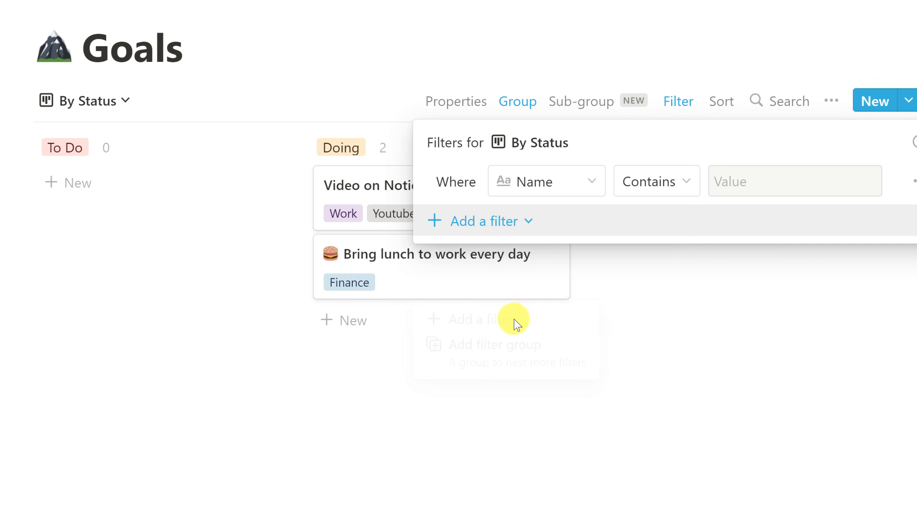
pyautogui.click(591, 184)
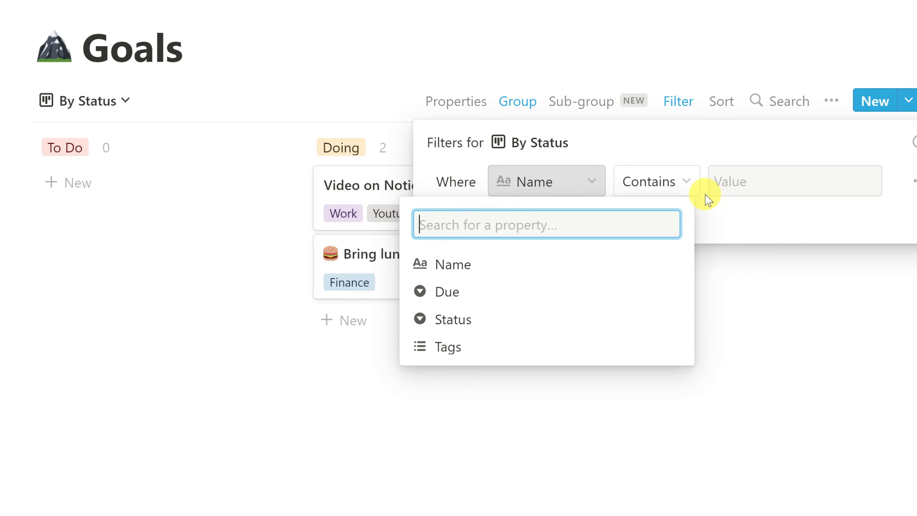
pyautogui.click(687, 188)
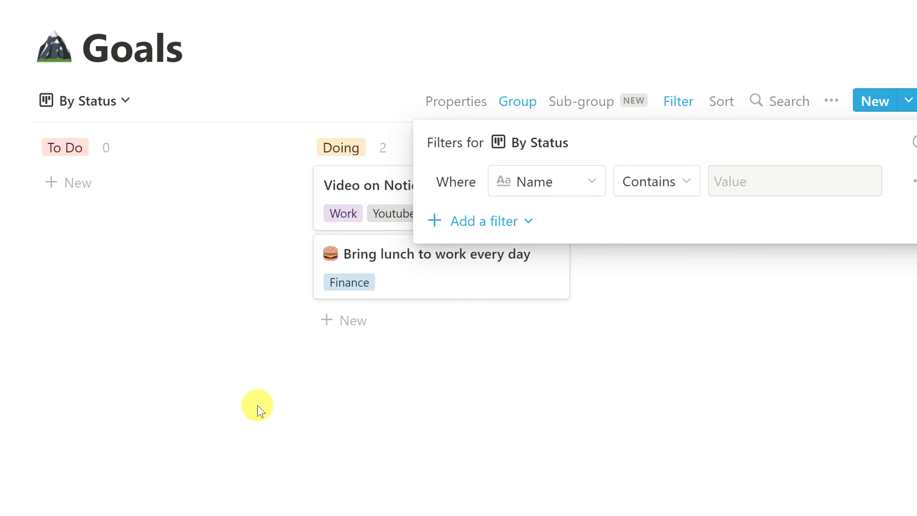
pyautogui.click(238, 398)
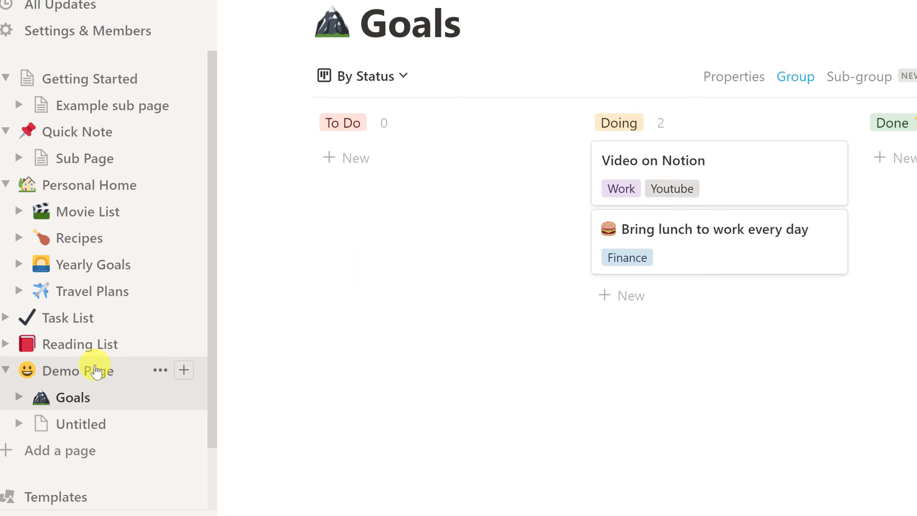
# Go back to Demo Page and view the options for the empty block above the Goals link
pyautogui.click(83, 371)
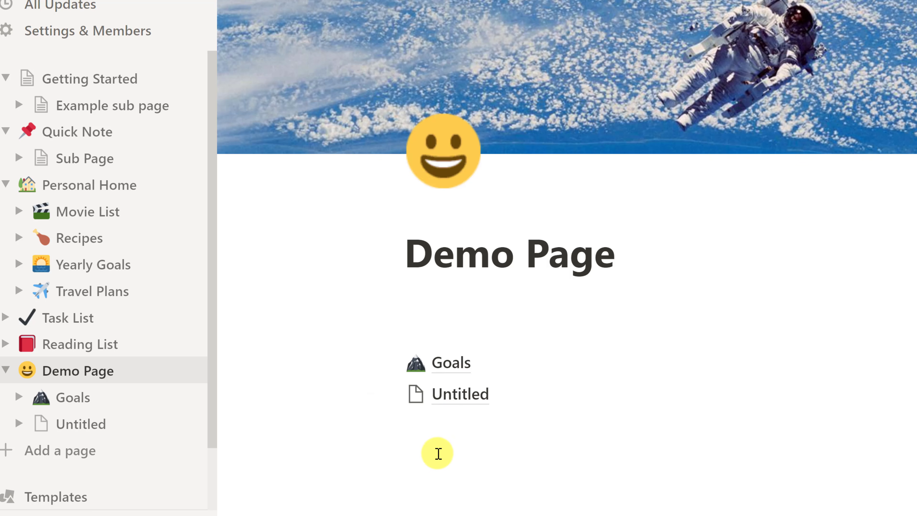
pyautogui.scroll(-2, 438, 454)
pyautogui.click(465, 280)
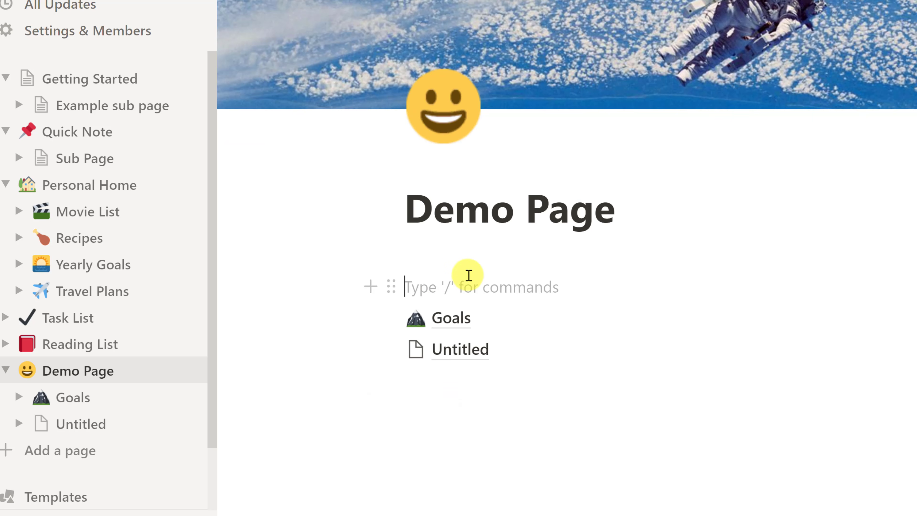
pyautogui.click(391, 289)
pyautogui.click(485, 287)
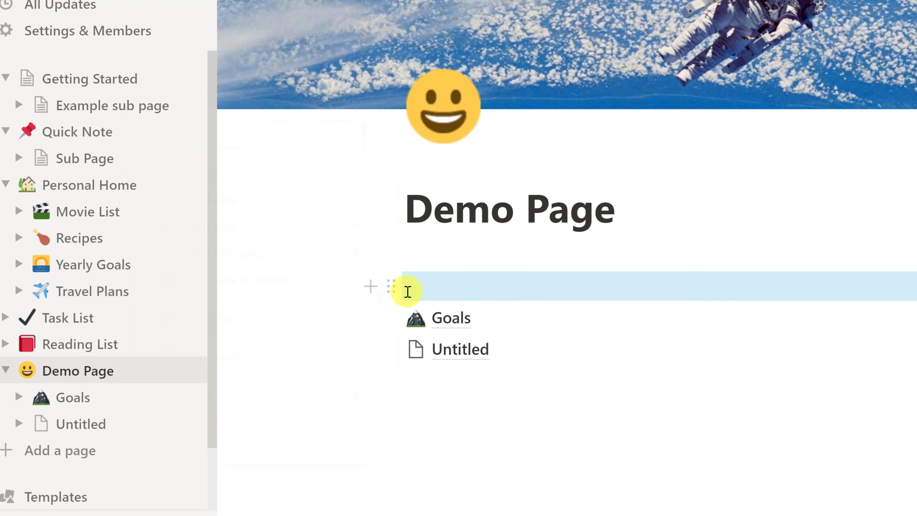
# Add the text "Info" in a new text block on Demo Page and move the Goals link above it
pyautogui.click(368, 287)
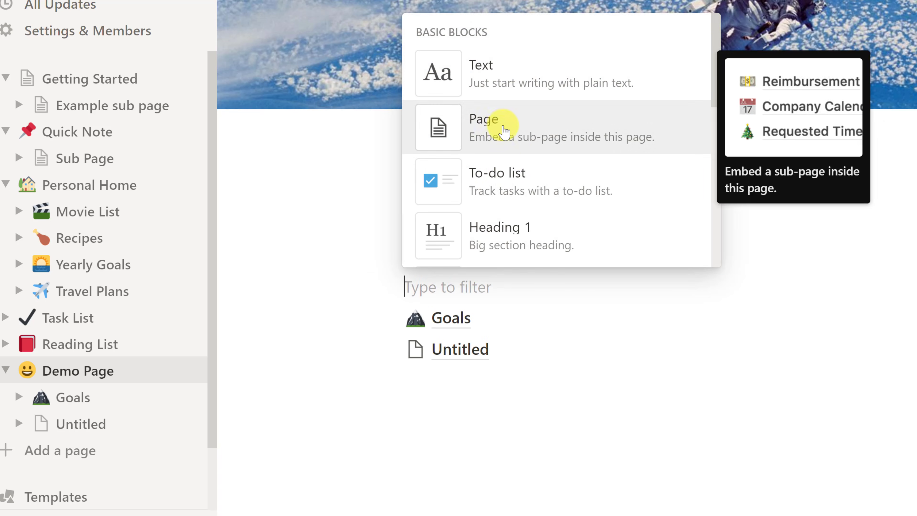
pyautogui.click(491, 76)
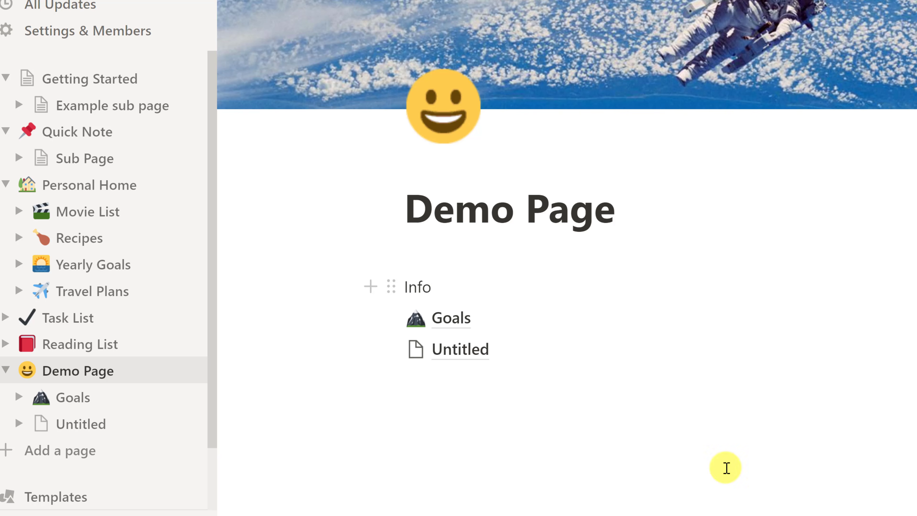
pyautogui.click(443, 386)
pyautogui.moveTo(397, 303); pyautogui.dragTo(401, 274)
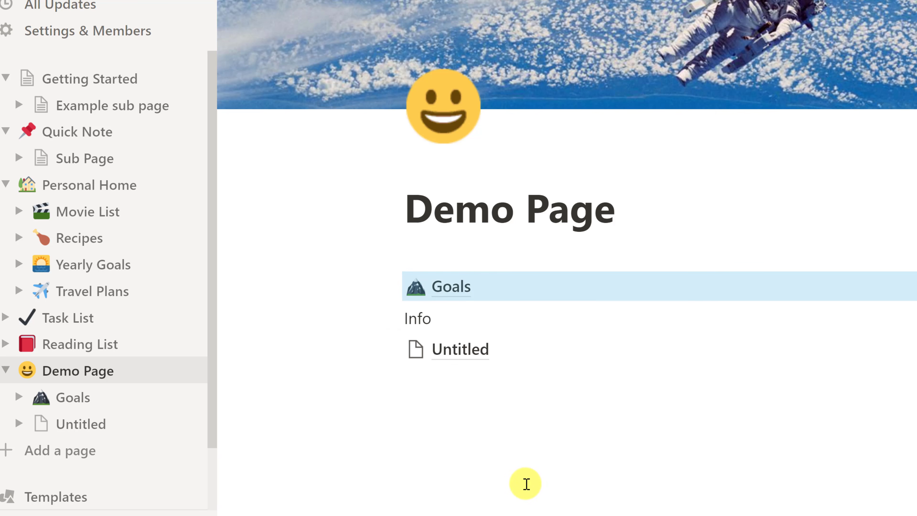
# Add a cover and a stadium icon to the Untitled sub-page of Demo Page
pyautogui.click(91, 428)
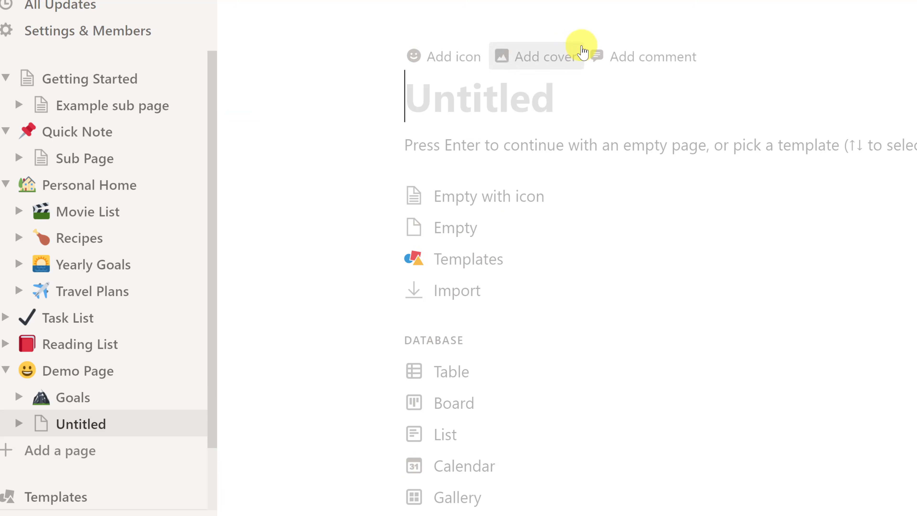
pyautogui.click(578, 51)
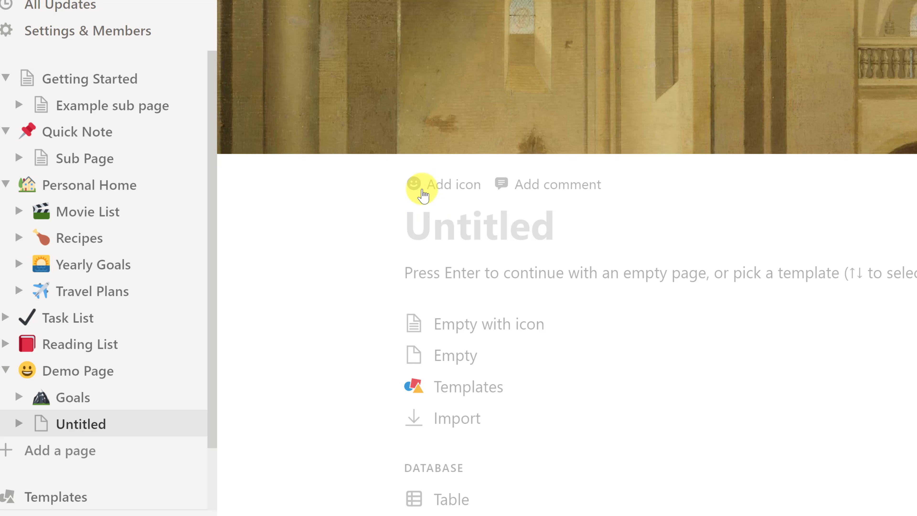
pyautogui.click(447, 185)
pyautogui.click(278, 446)
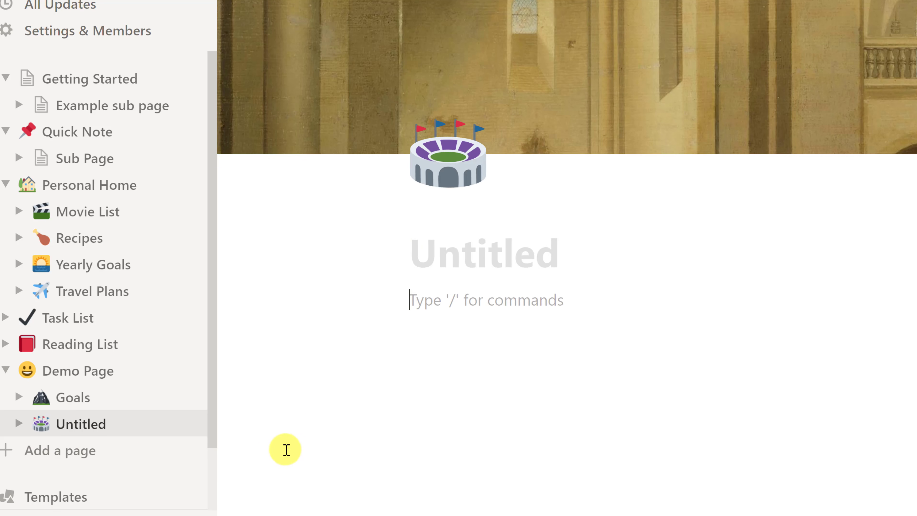
# Return to Demo Page and insert an inline table database above the Goals link
pyautogui.click(73, 370)
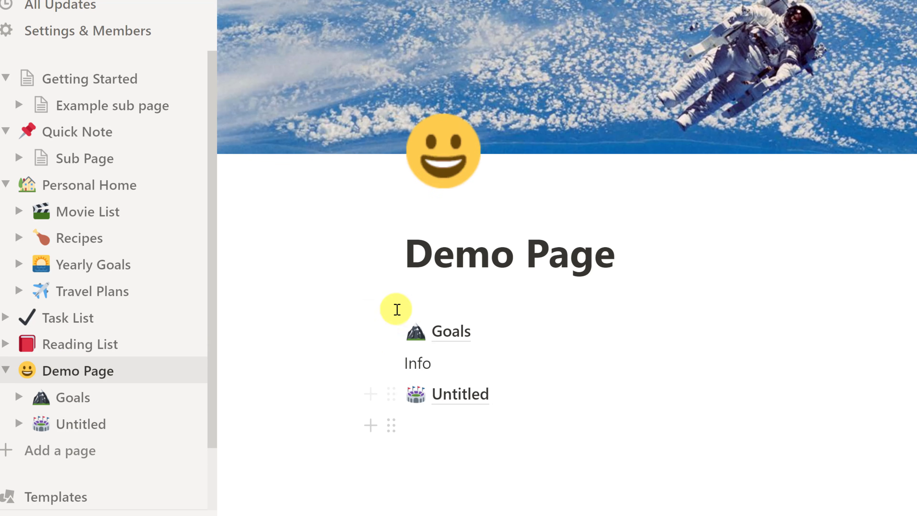
pyautogui.click(369, 305)
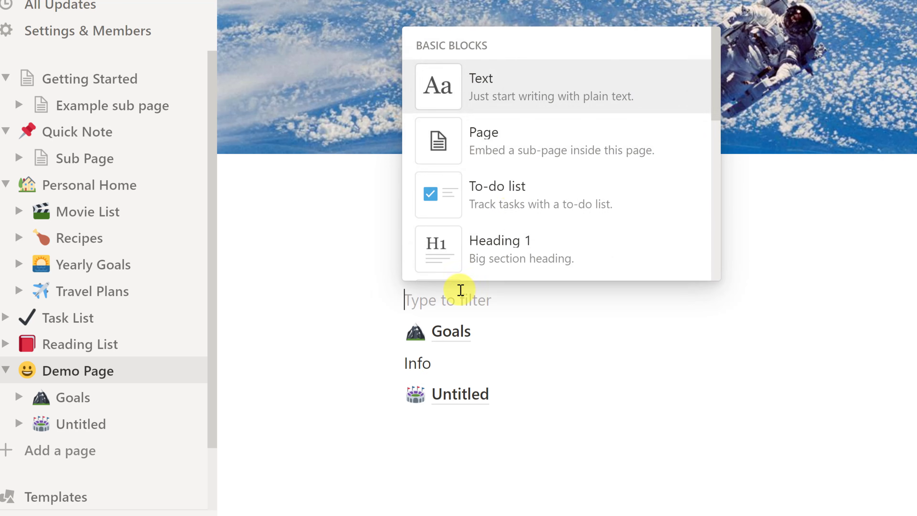
pyautogui.scroll(-10, 519, 198)
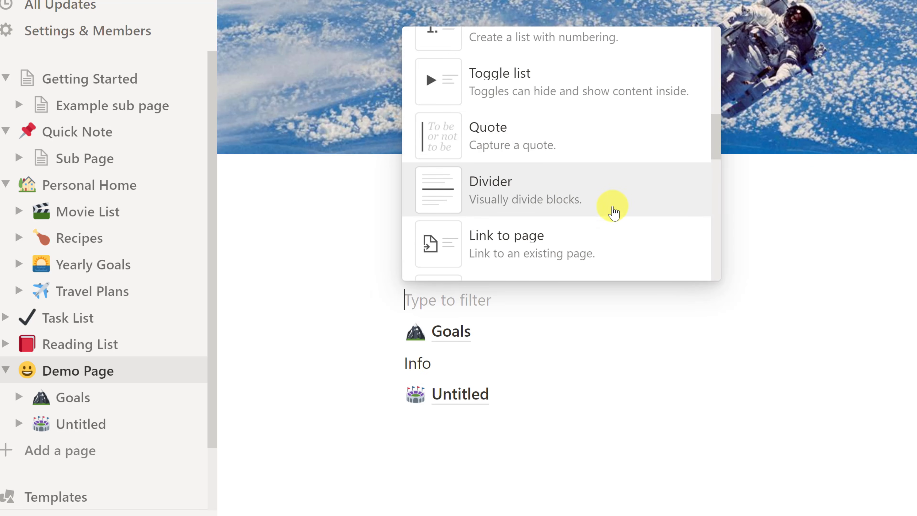
pyautogui.scroll(-15, 613, 217)
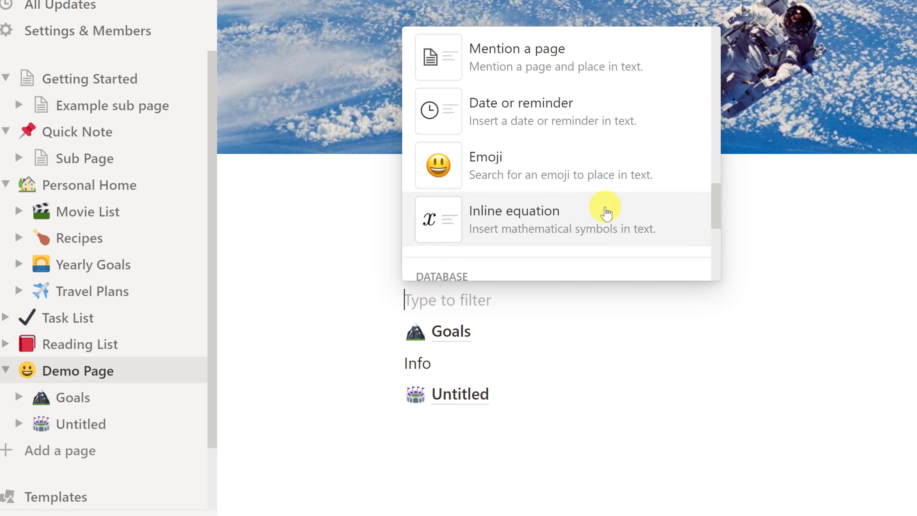
pyautogui.scroll(3, 600, 202)
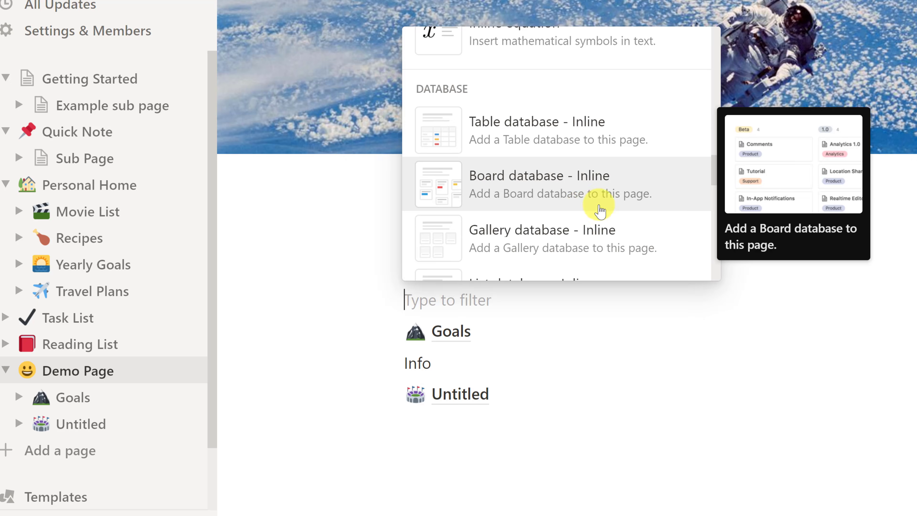
pyautogui.click(520, 124)
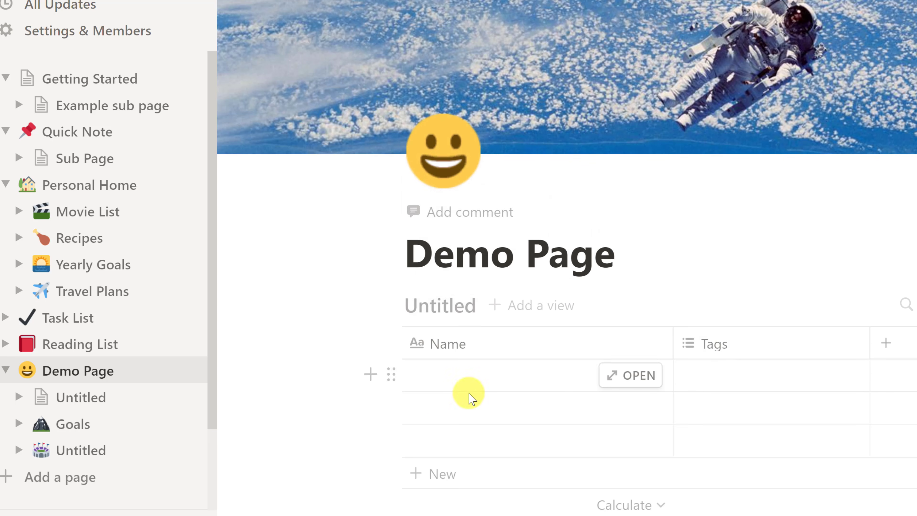
pyautogui.scroll(-3, 593, 410)
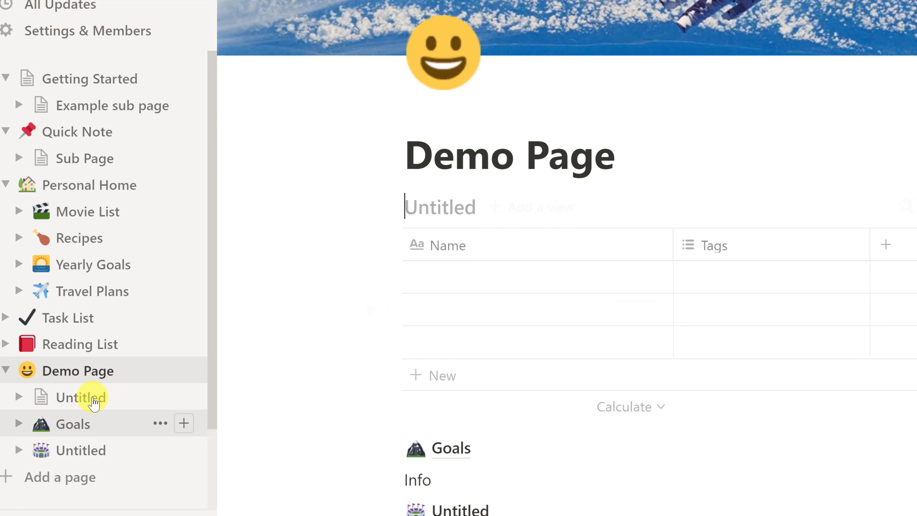
# Open the new table database as its own page, title it "Data", and return to Demo Page
pyautogui.click(81, 397)
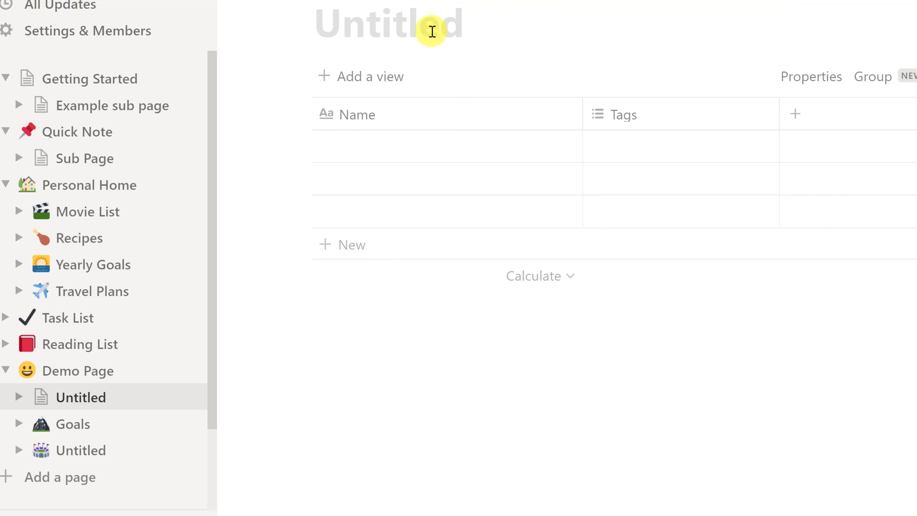
pyautogui.click(423, 24)
pyautogui.write('Data')
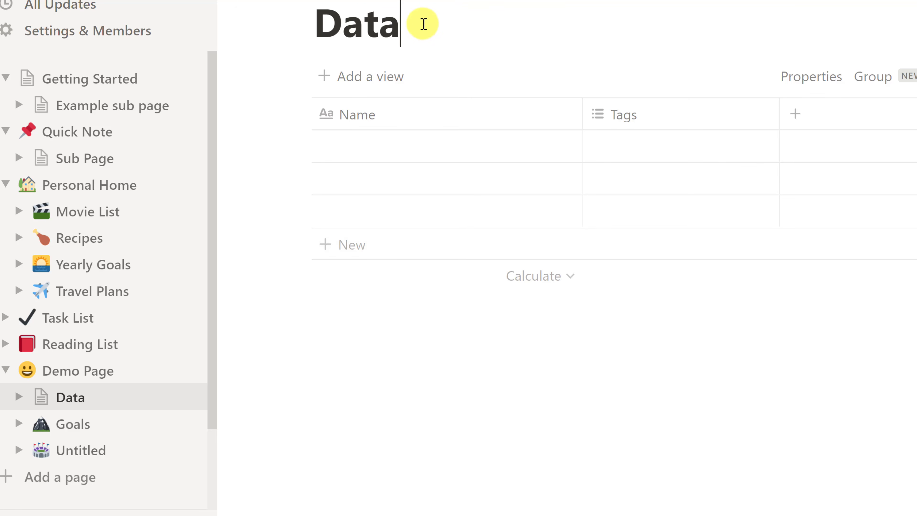
pyautogui.click(94, 376)
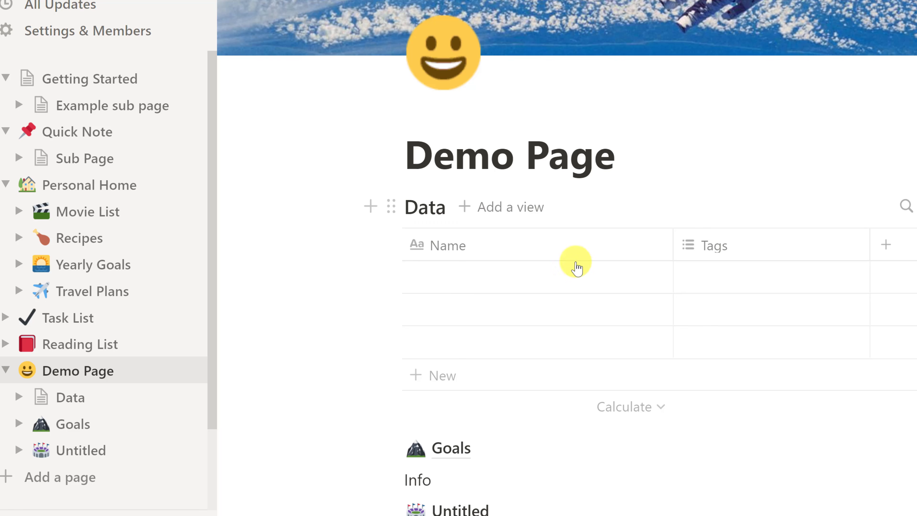
# Revisit the Data page, go back to Demo Page, and start a new sub-page inside it, closing it while still empty
pyautogui.click(87, 409)
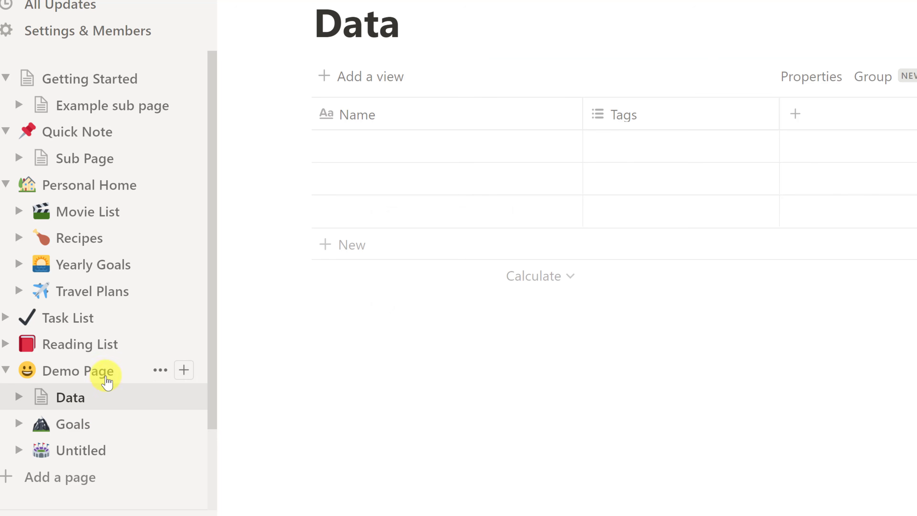
pyautogui.click(86, 370)
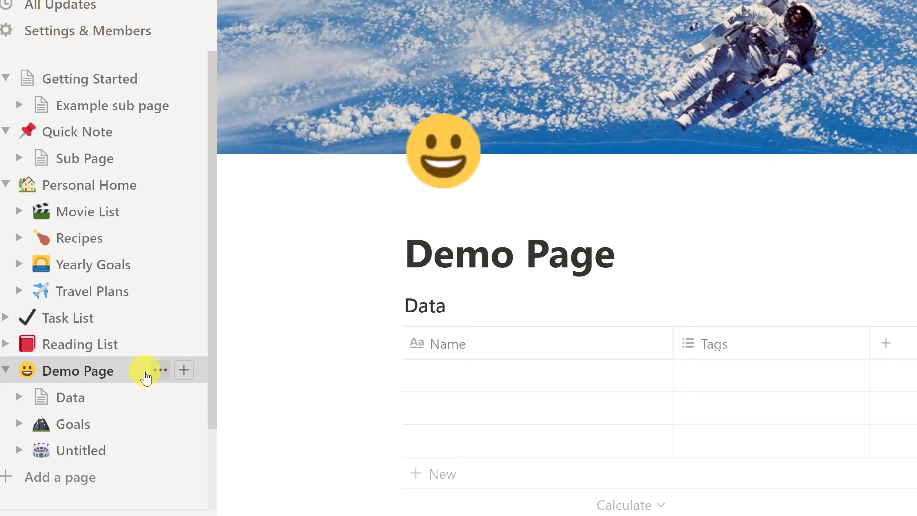
pyautogui.click(184, 370)
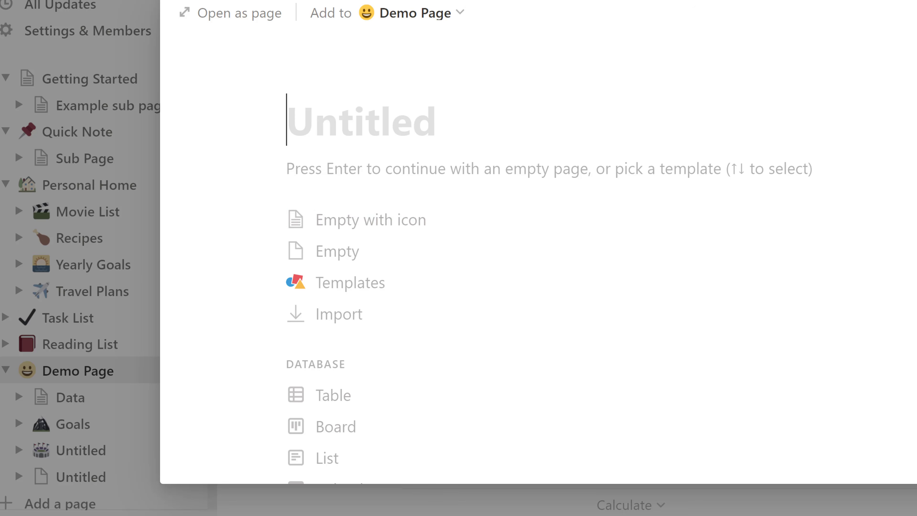
pyautogui.press('Escape')
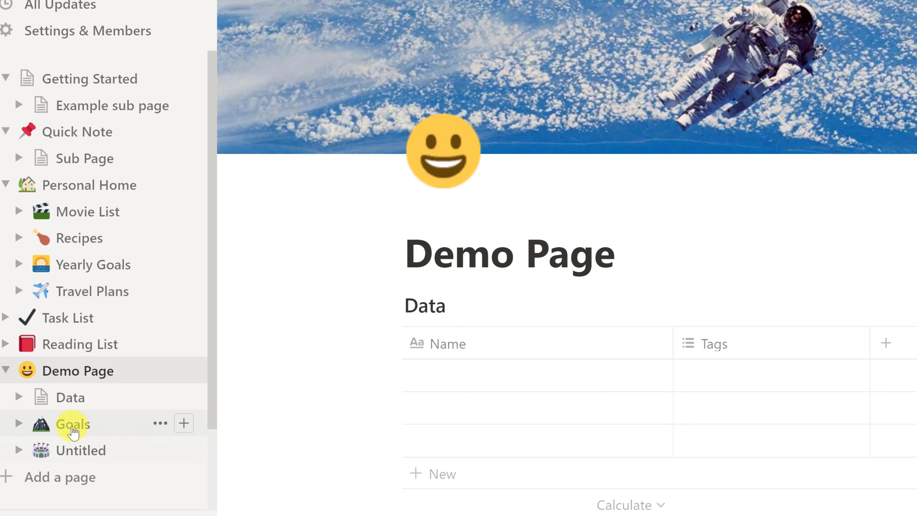
# Add a page titled "example" inside the Goals board, close it, and expand the views listed under Goals
pyautogui.click(144, 426)
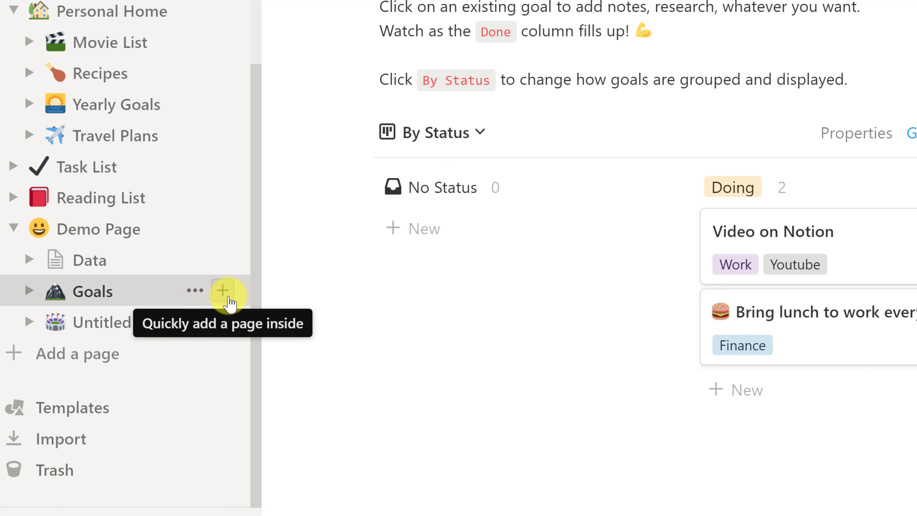
pyautogui.click(223, 291)
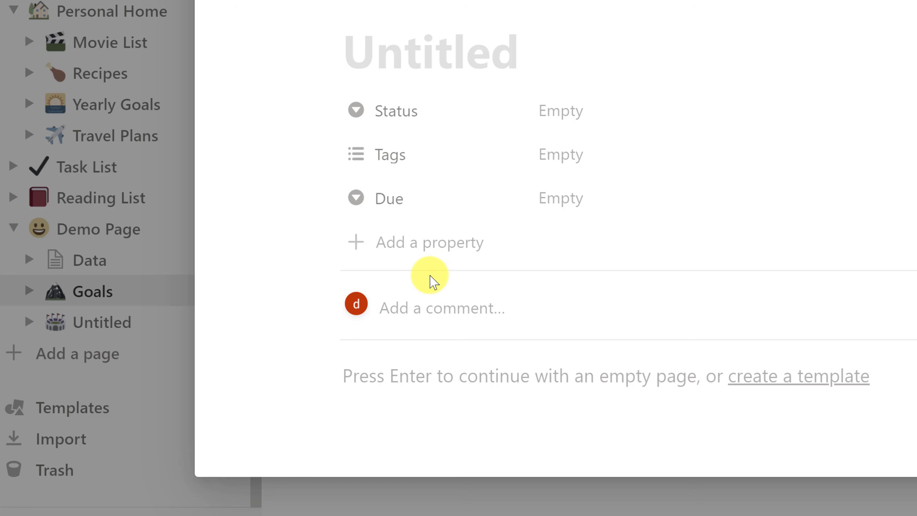
pyautogui.write('example')
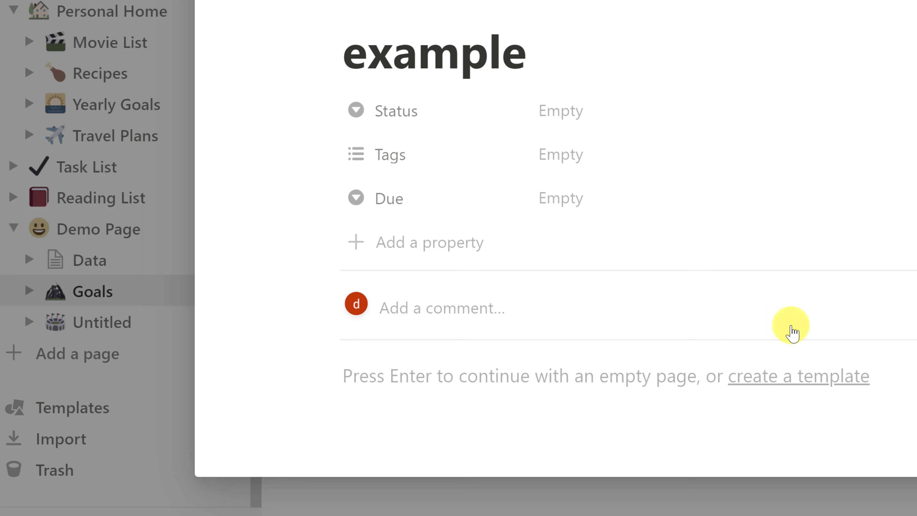
pyautogui.press('Escape')
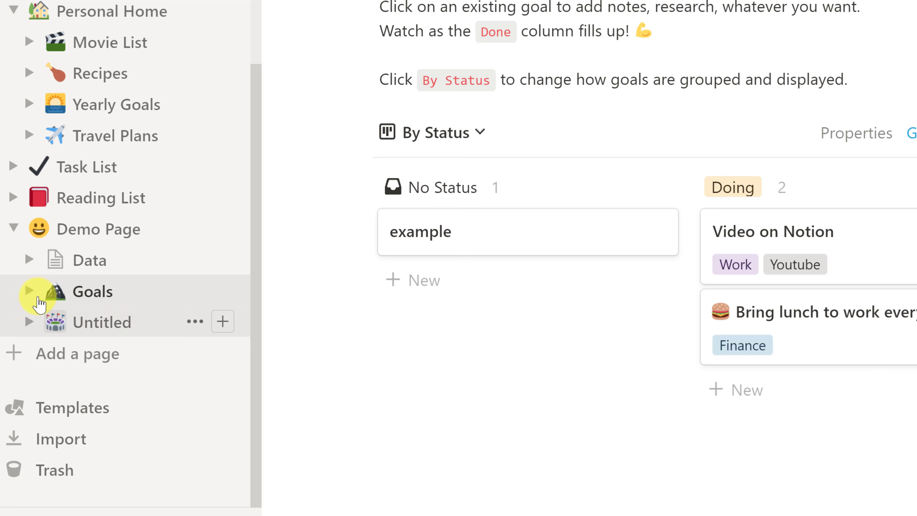
pyautogui.click(29, 292)
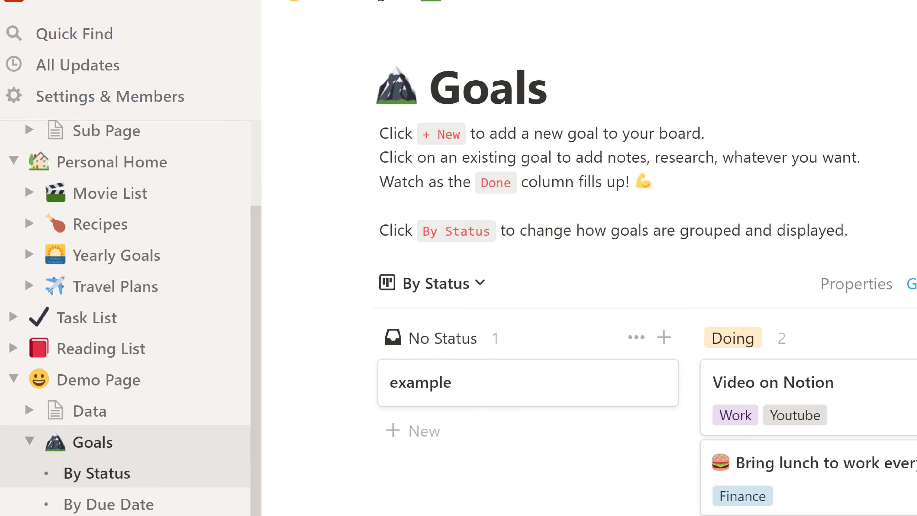
# Open the recent "example" page through Quick Find and return to the Goals board's By Status view
pyautogui.click(78, 35)
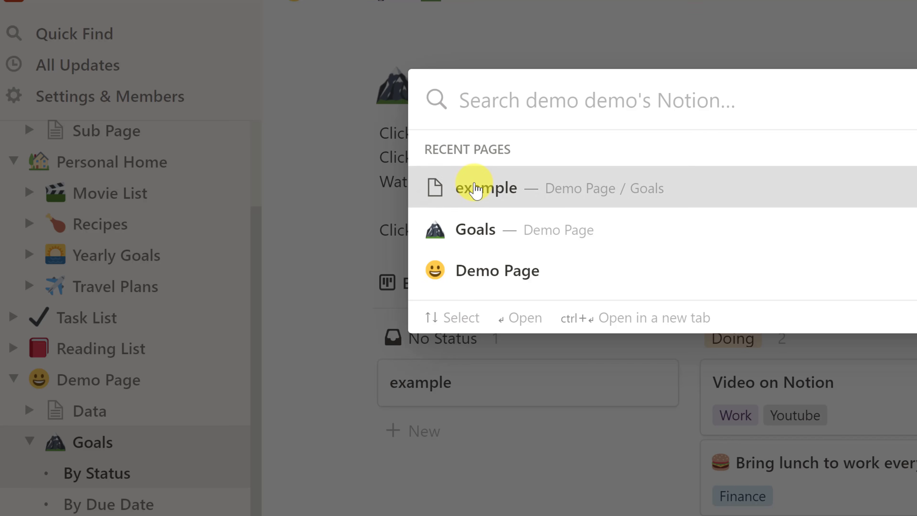
pyautogui.click(476, 187)
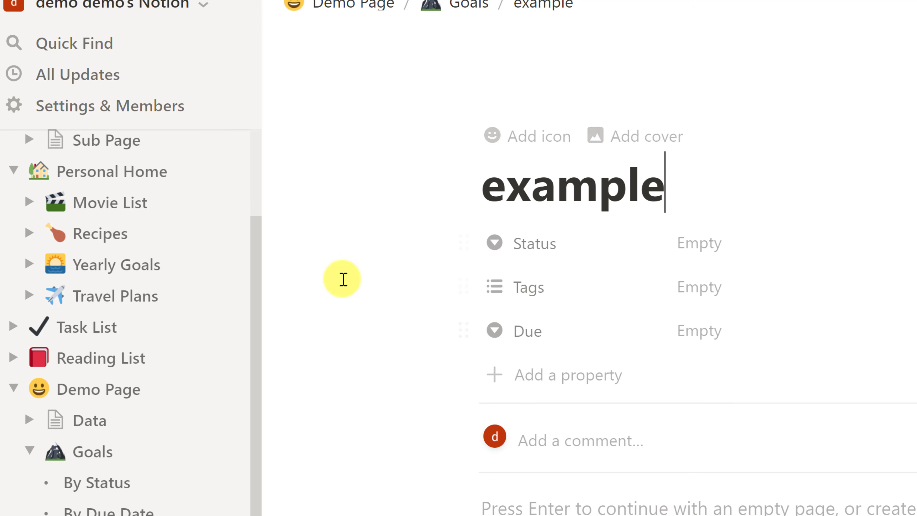
pyautogui.click(93, 492)
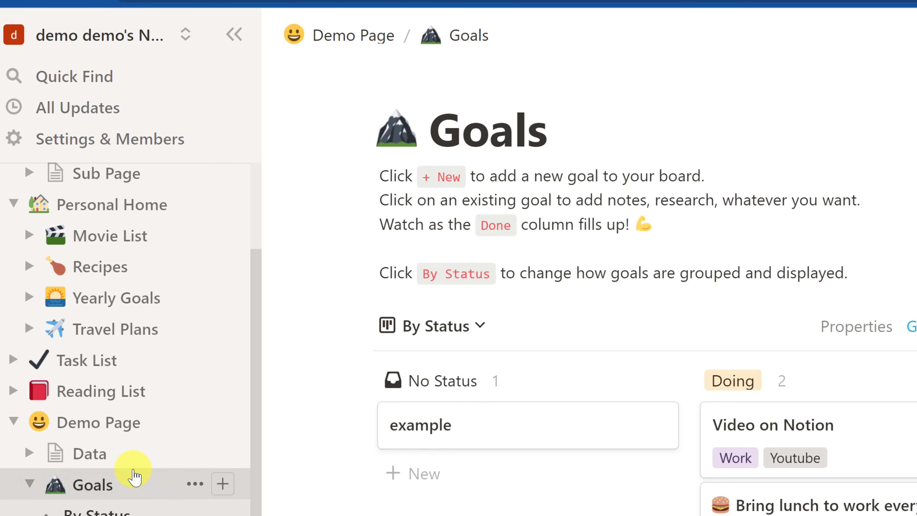
# Open Movie List and add a web bookmark under Want to Watch from the copied IMDb link for Spider-Man: No Way Home
pyautogui.scroll(3, 72, 411)
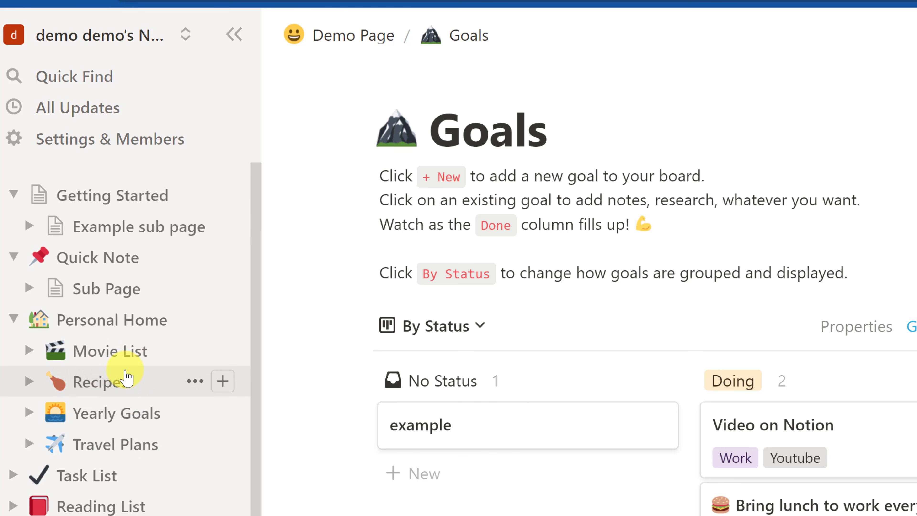
pyautogui.click(97, 351)
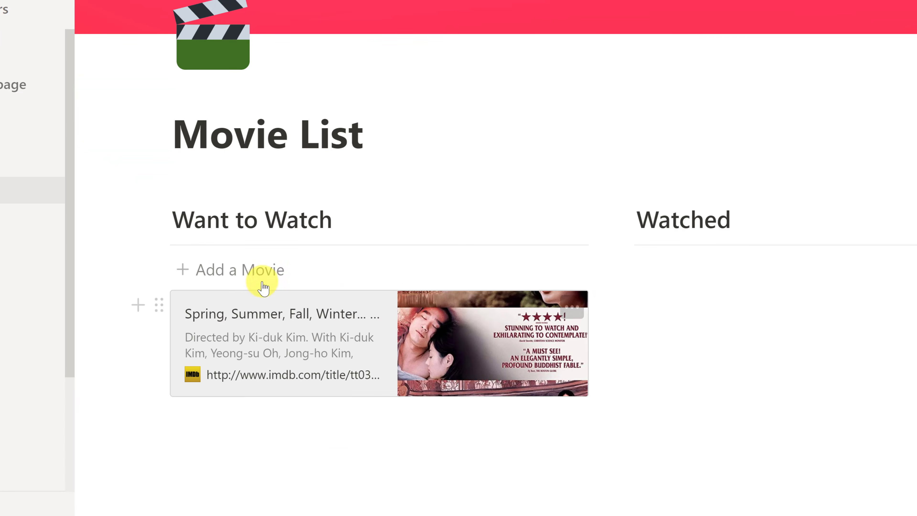
pyautogui.click(249, 278)
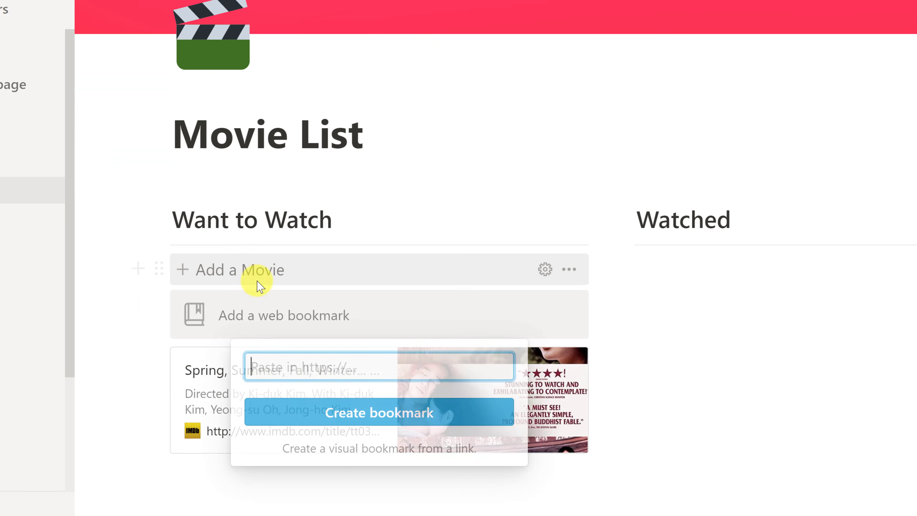
pyautogui.hotkey('ctrl', 'v')
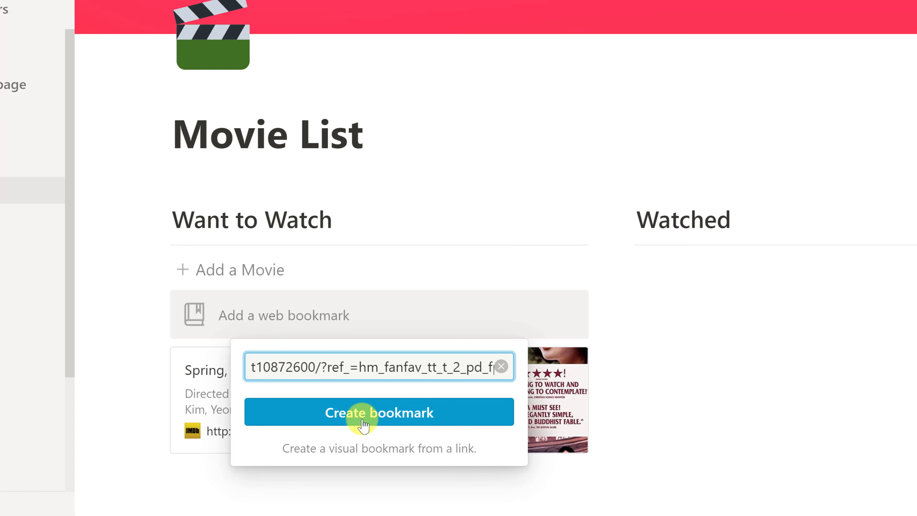
pyautogui.click(363, 421)
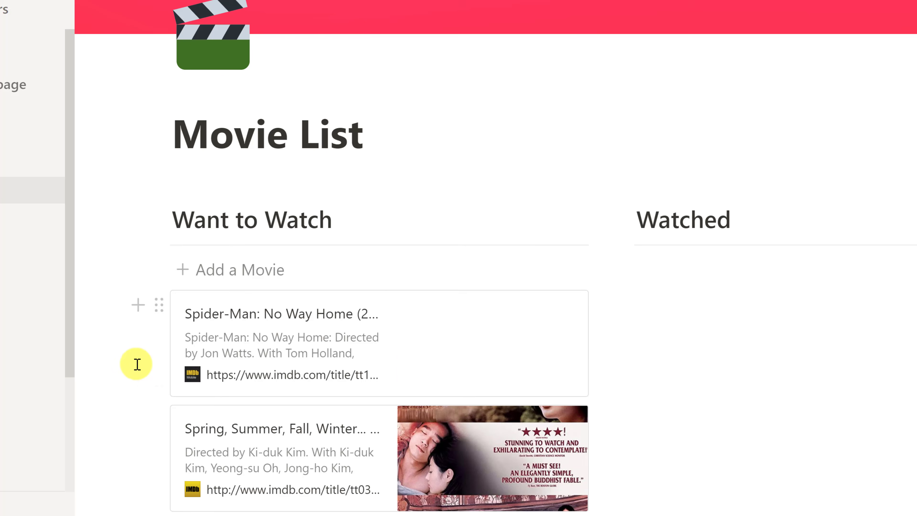
# Move the "Spring, Summer, Fall, Winter..." bookmark from Want to Watch to the Watched column
pyautogui.scroll(-5, 317, 410)
pyautogui.scroll(3, 361, 423)
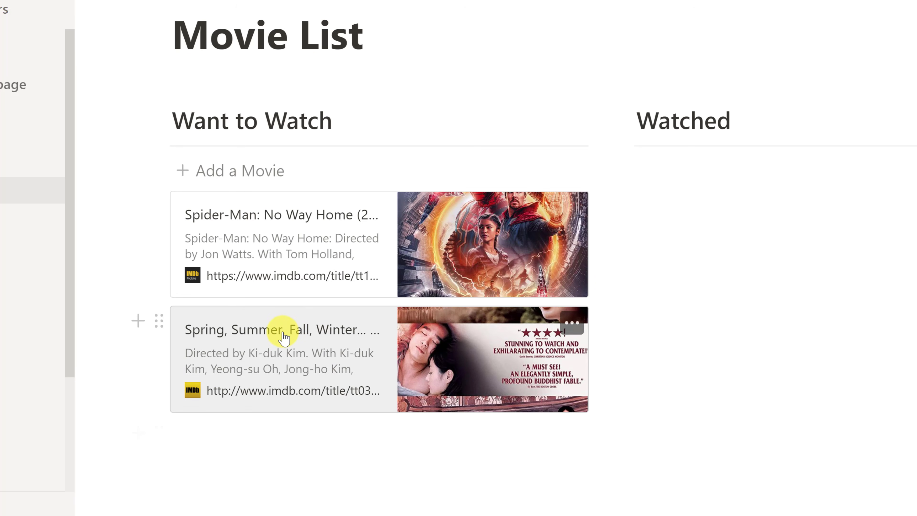
pyautogui.moveTo(283, 328); pyautogui.dragTo(684, 209)
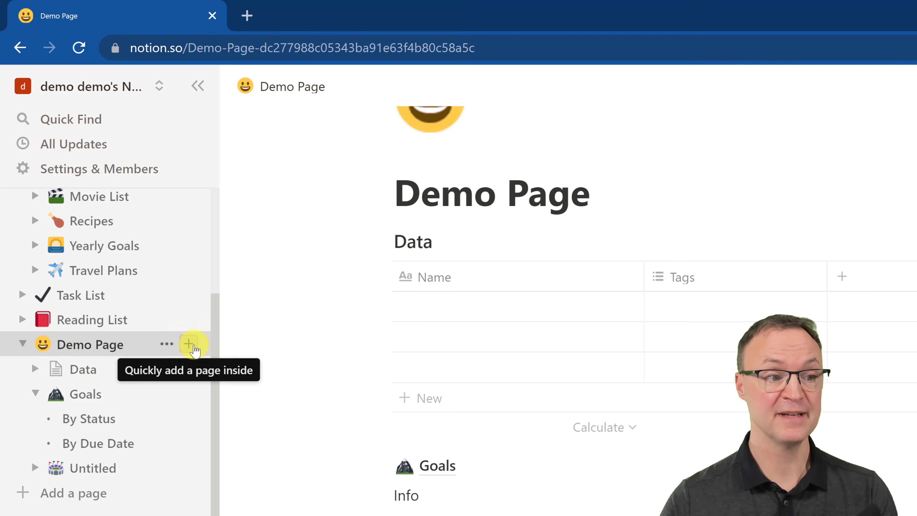
# Add a new page inside Demo Page and set it up as a calendar database
pyautogui.click(189, 344)
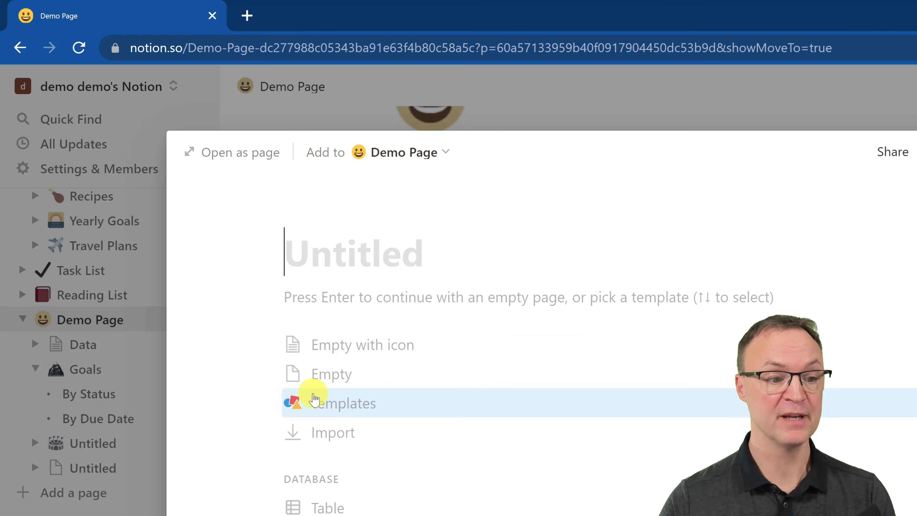
pyautogui.scroll(-5, 416, 424)
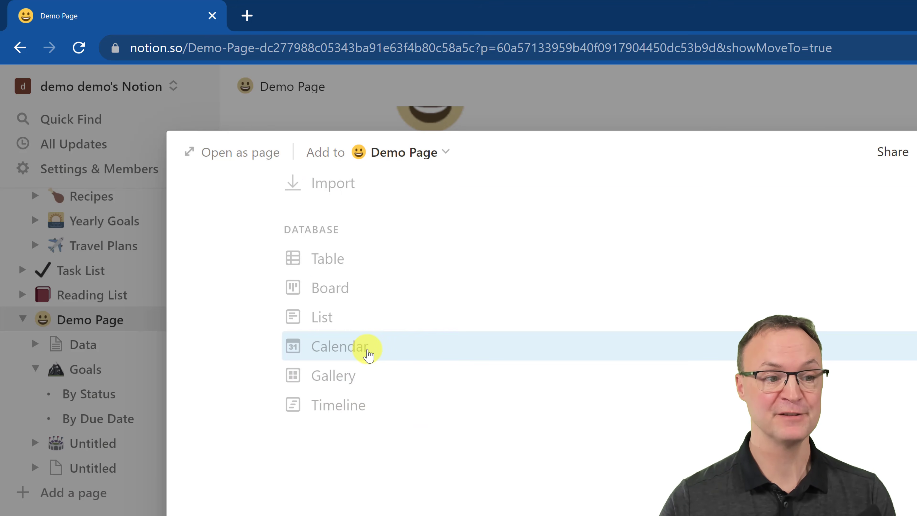
pyautogui.click(368, 354)
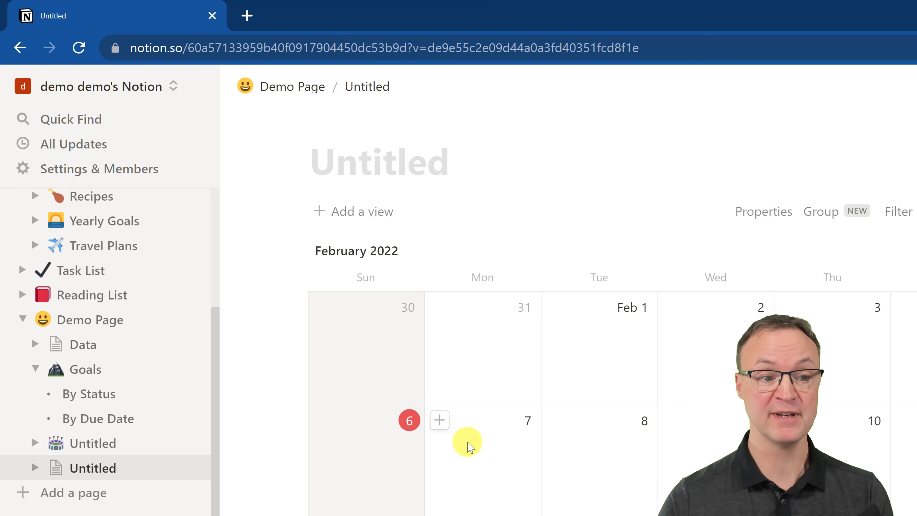
# Add a calendar entry titled "work" on February 7, 2022, then reopen and close it
pyautogui.click(440, 420)
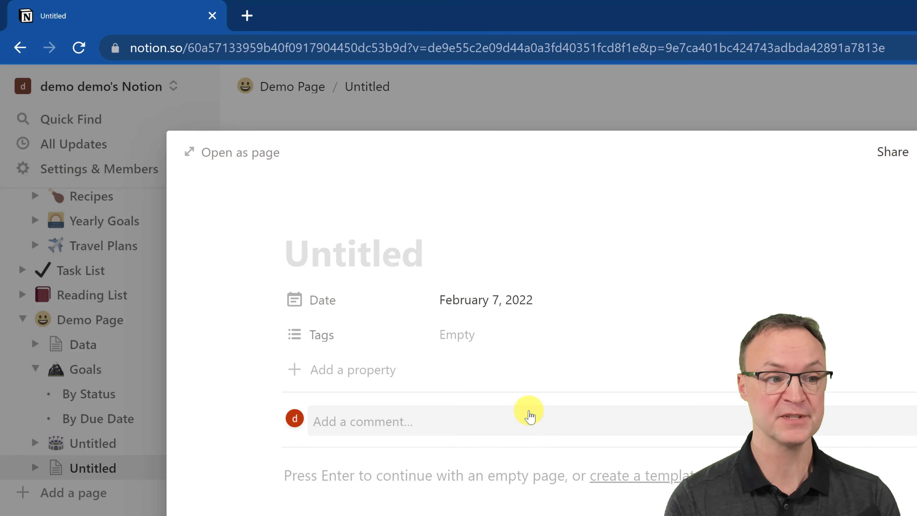
pyautogui.write('work')
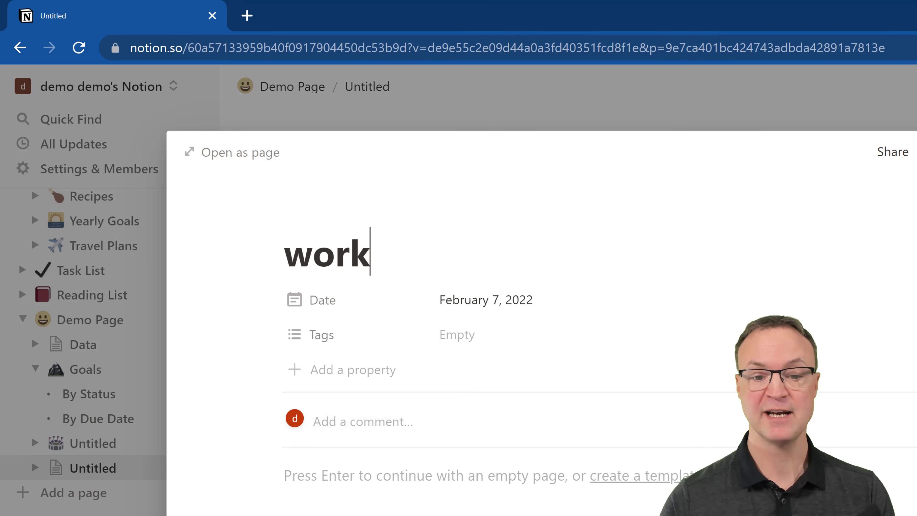
pyautogui.press('Escape')
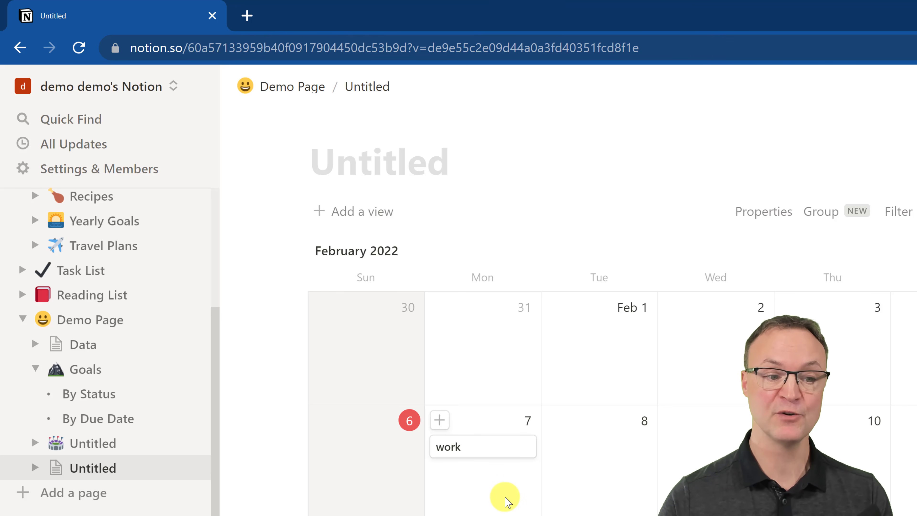
pyautogui.click(470, 451)
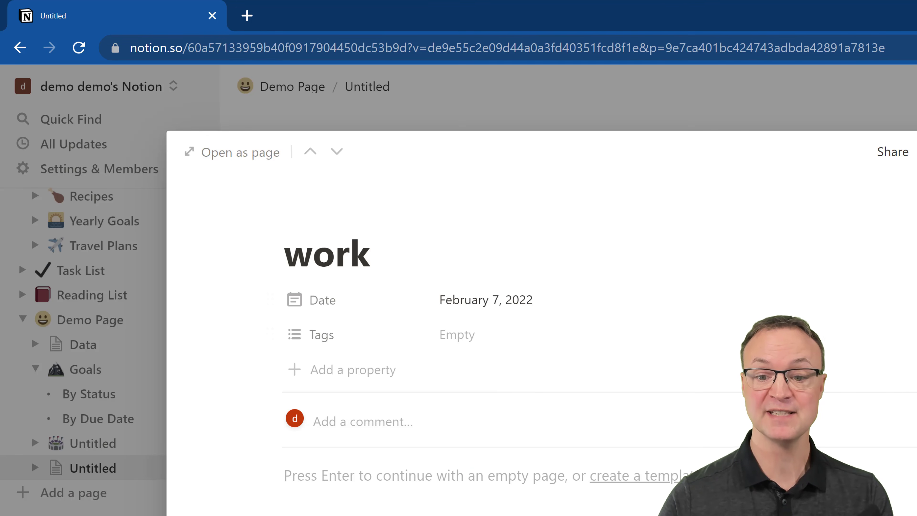
pyautogui.press('Escape')
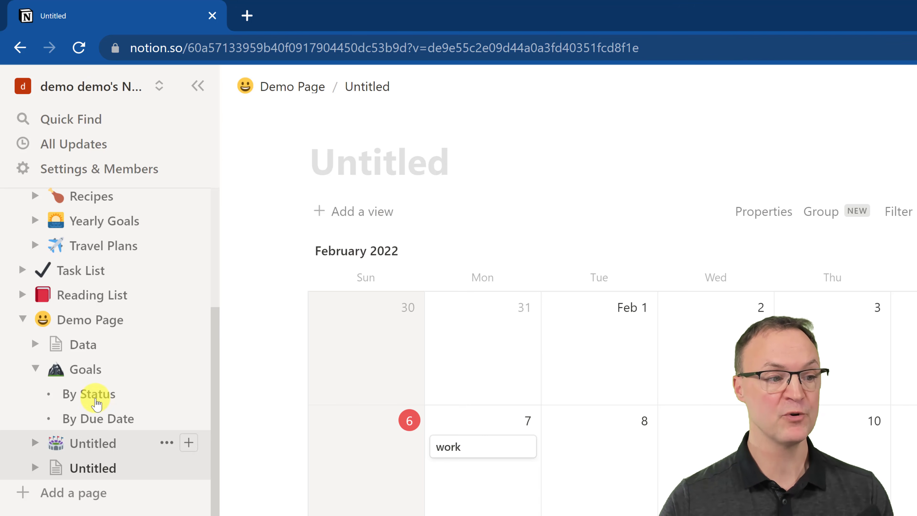
# Return to Demo Page via Goals and embed the copied "Microsoft Word Tutorial - Intermediate Lesson 1" YouTube link as a video at the page's end
pyautogui.click(88, 376)
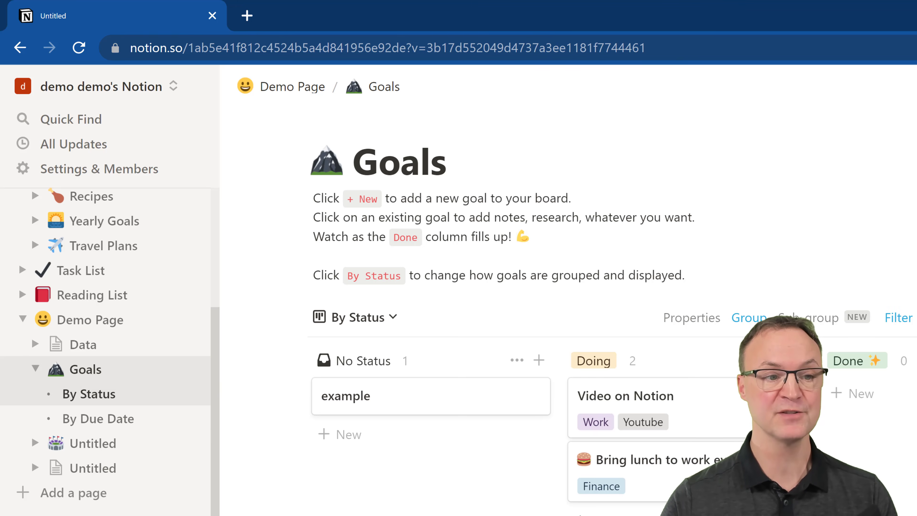
pyautogui.click(90, 319)
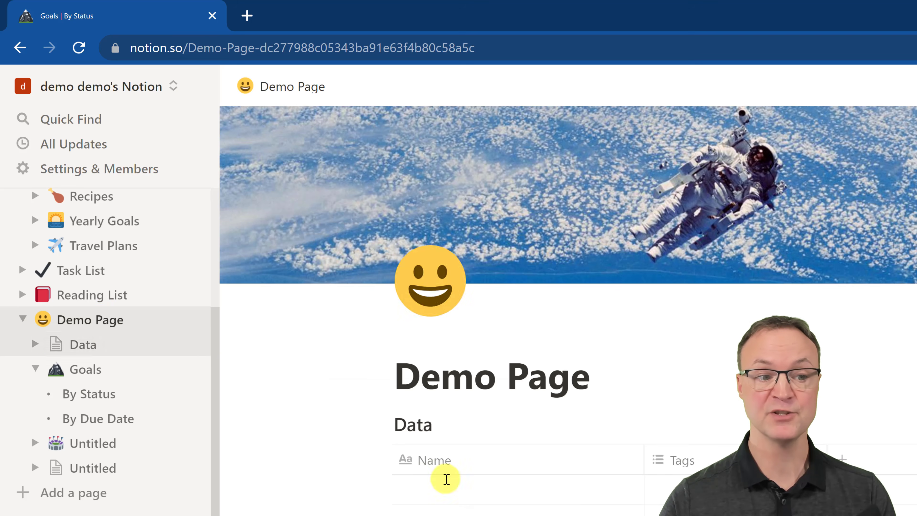
pyautogui.scroll(-5, 433, 511)
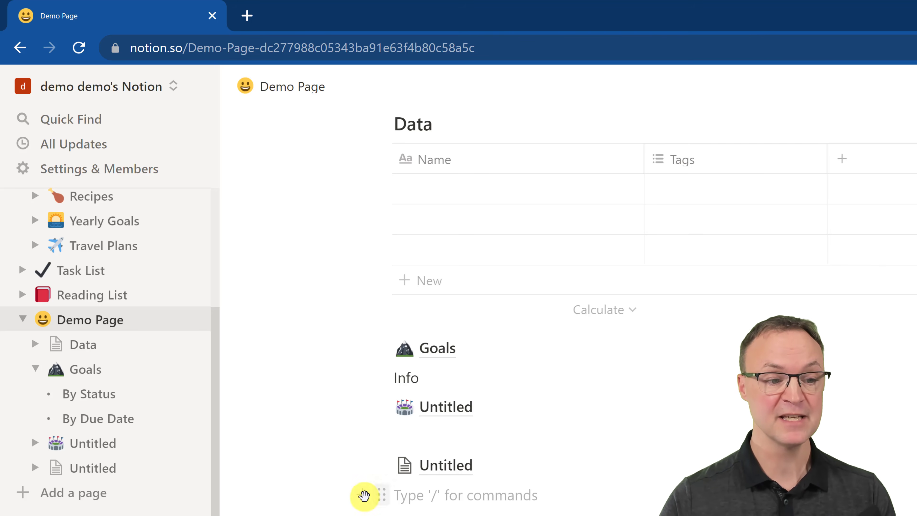
pyautogui.click(362, 495)
pyautogui.scroll(-15, 505, 427)
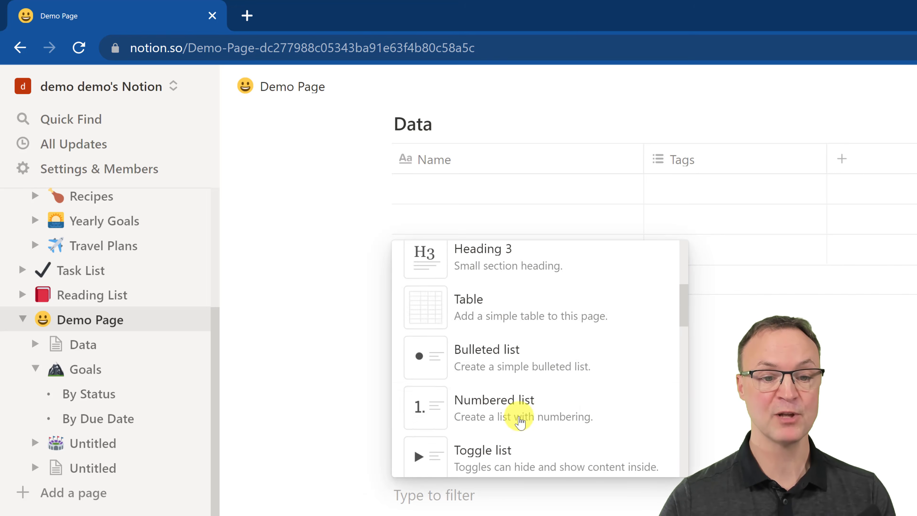
pyautogui.scroll(-15, 546, 366)
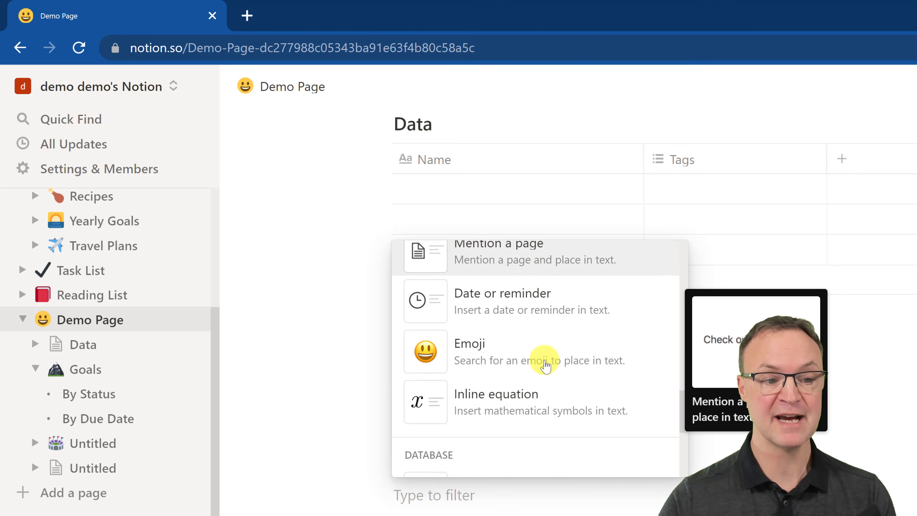
pyautogui.scroll(-10, 558, 363)
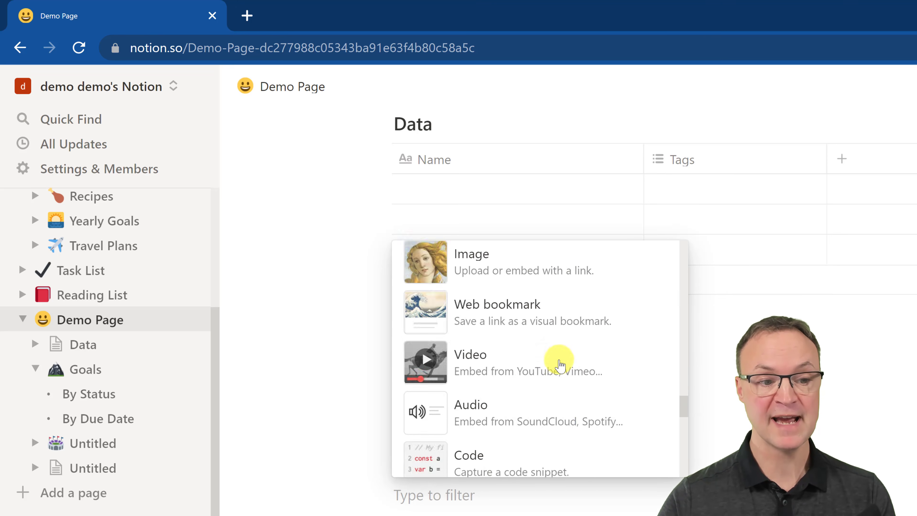
pyautogui.scroll(3, 557, 362)
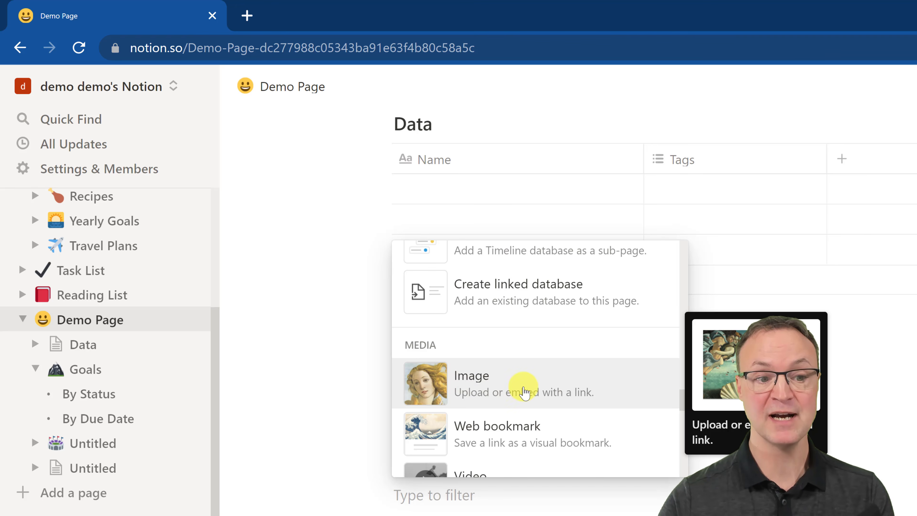
pyautogui.scroll(-3, 525, 392)
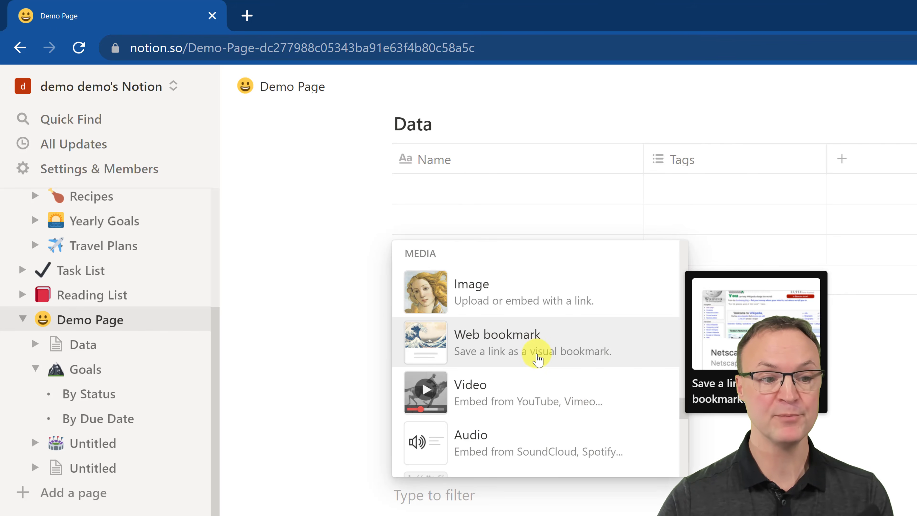
pyautogui.scroll(-3, 538, 363)
pyautogui.click(477, 311)
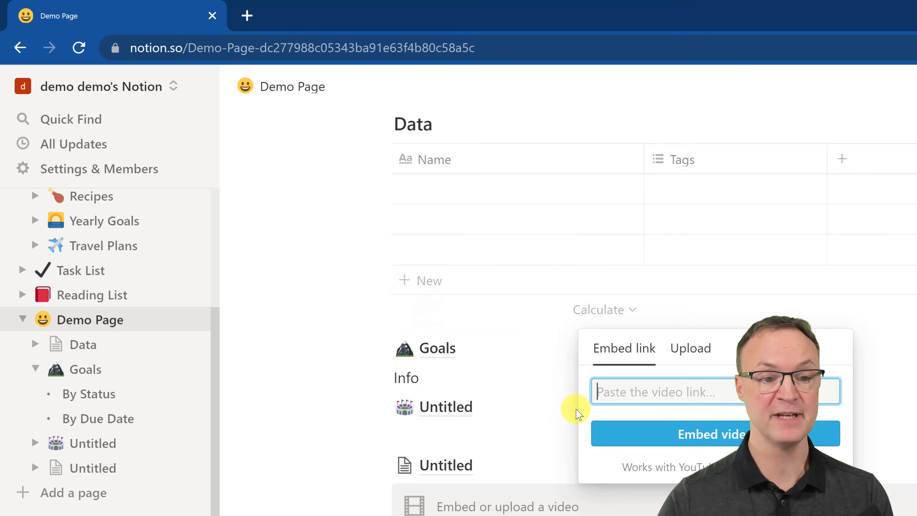
pyautogui.hotkey('ctrl', 'v')
pyautogui.click(657, 433)
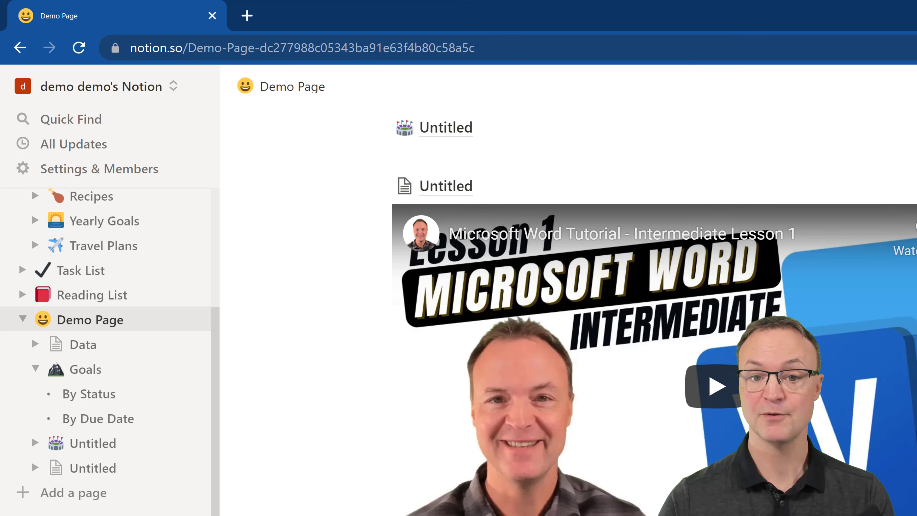
pyautogui.scroll(-1, 616, 514)
pyautogui.scroll(2, 616, 515)
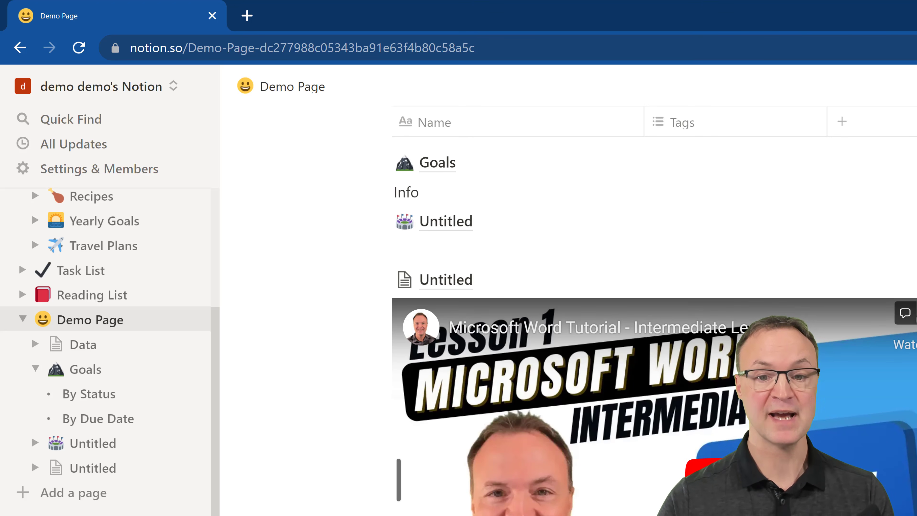
# Examine the block types available for the empty line below the video, from basic blocks to databases, media and embeds, and close the list
pyautogui.scroll(-5, 506, 511)
pyautogui.click(408, 512)
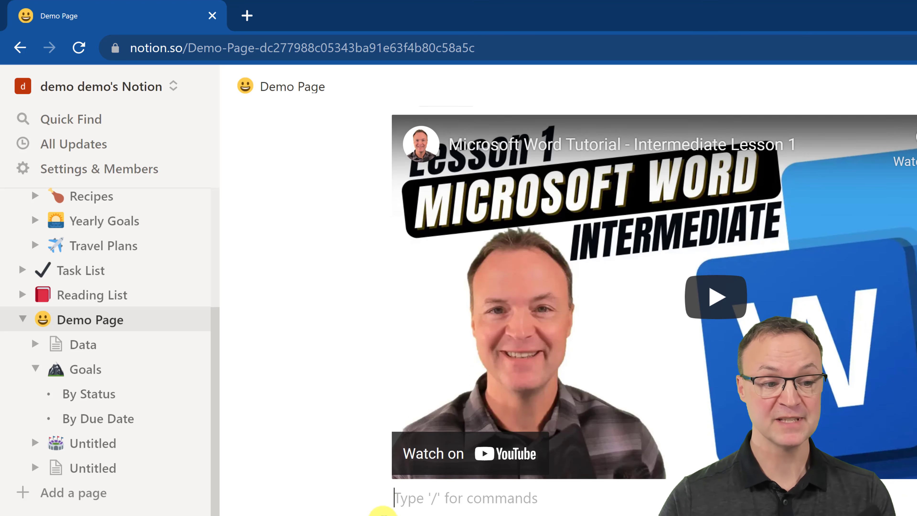
pyautogui.write('/')
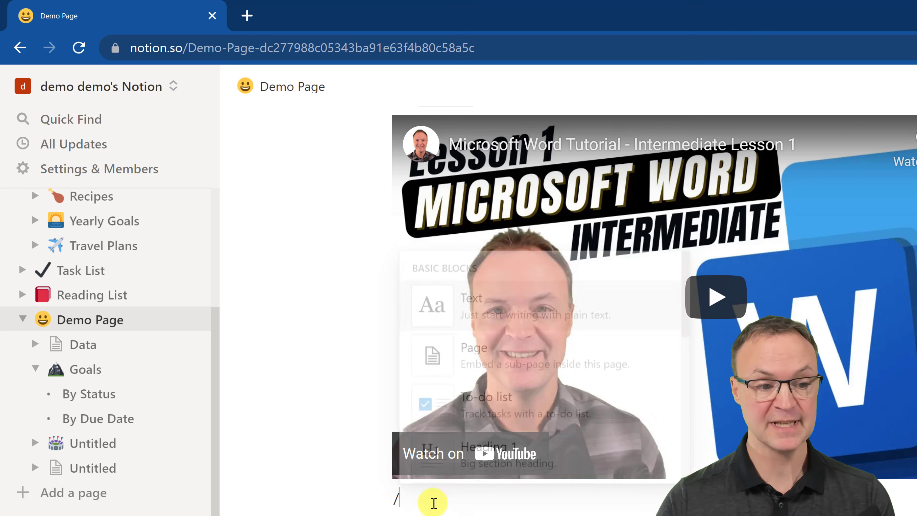
pyautogui.scroll(-5, 527, 383)
pyautogui.scroll(-15, 527, 383)
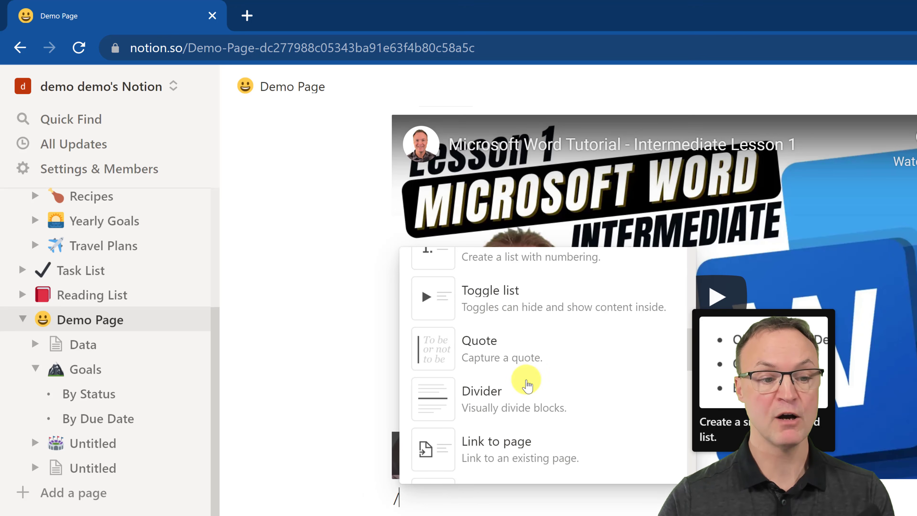
pyautogui.scroll(-12, 529, 385)
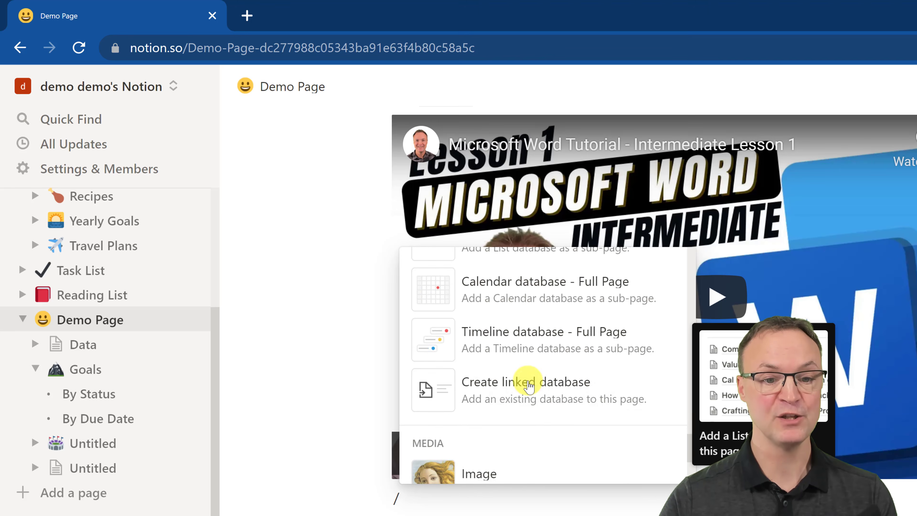
pyautogui.scroll(-3, 530, 385)
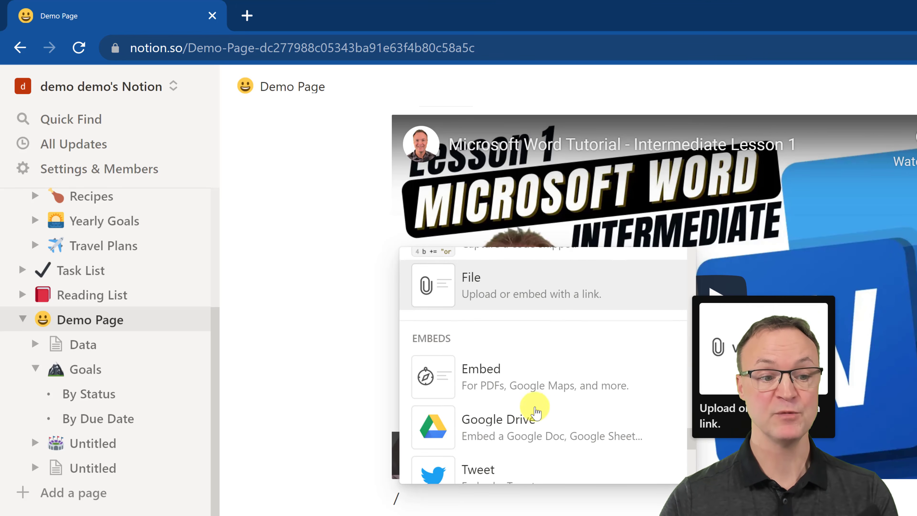
pyautogui.scroll(-3, 541, 390)
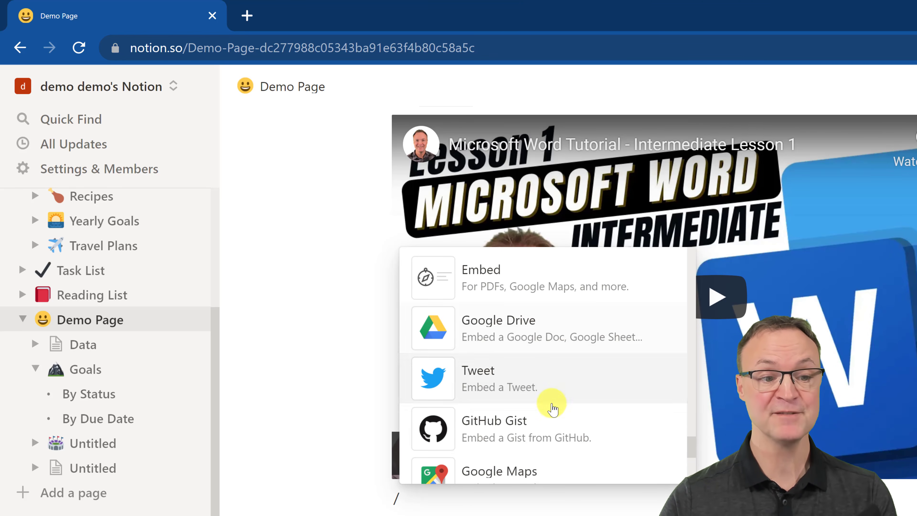
pyautogui.scroll(-3, 551, 379)
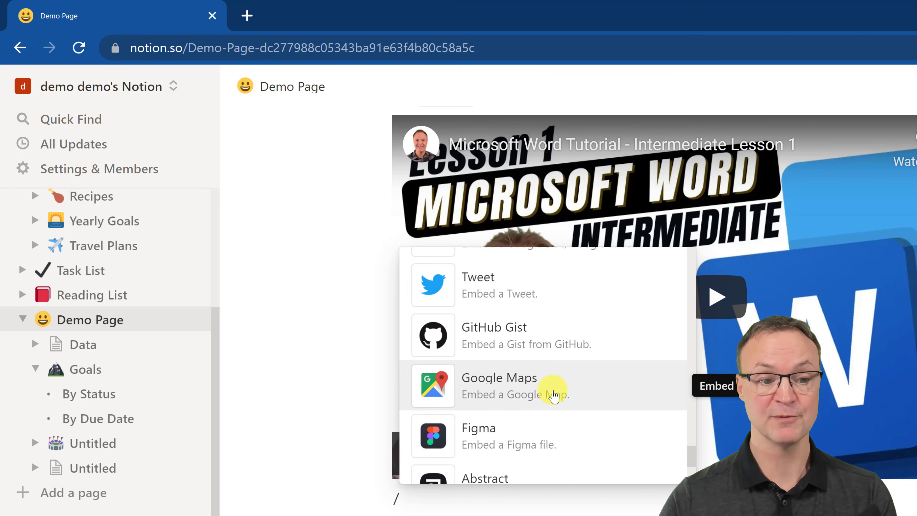
pyautogui.scroll(-6, 553, 397)
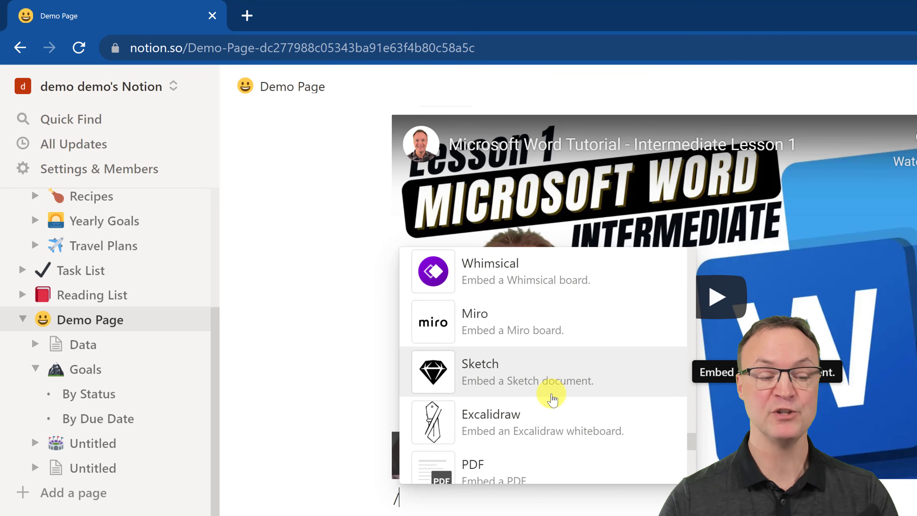
pyautogui.click(326, 494)
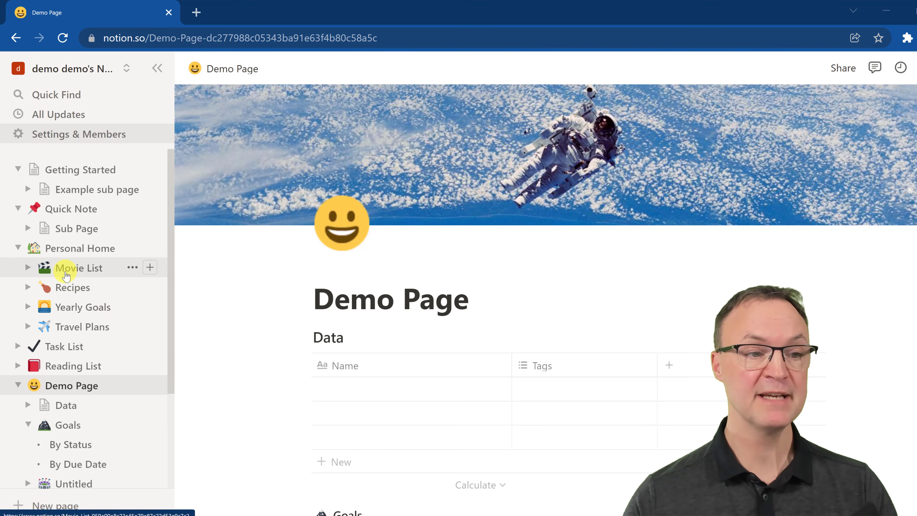
# Move the Movie List page from Personal Home into Demo Page
pyautogui.moveTo(66, 275); pyautogui.dragTo(79, 422)
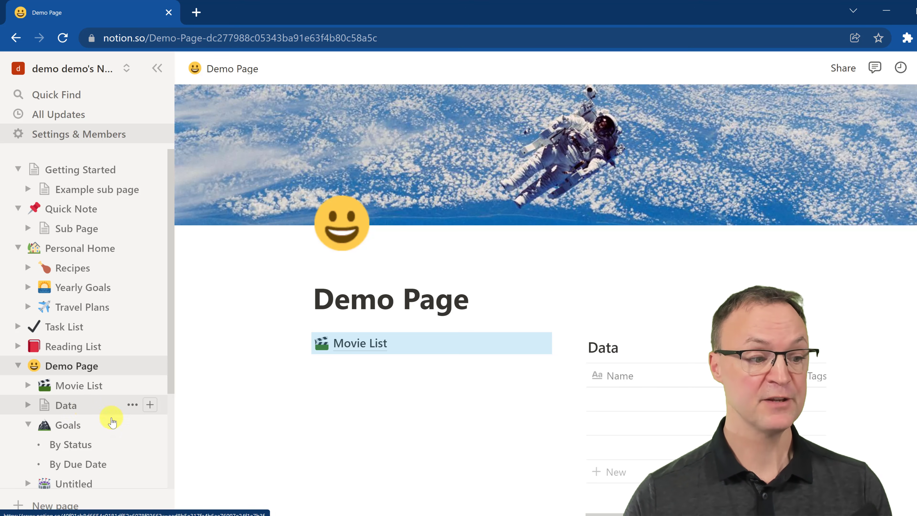
# Browse the Personal templates with the Goals preview, and close the template gallery discarding the edits
pyautogui.scroll(-1, 115, 459)
pyautogui.scroll(-3, 110, 447)
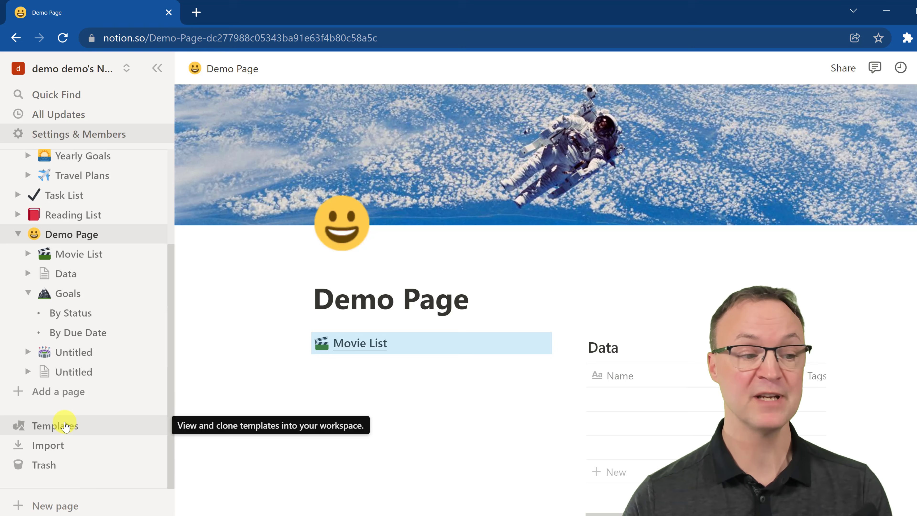
pyautogui.click(69, 426)
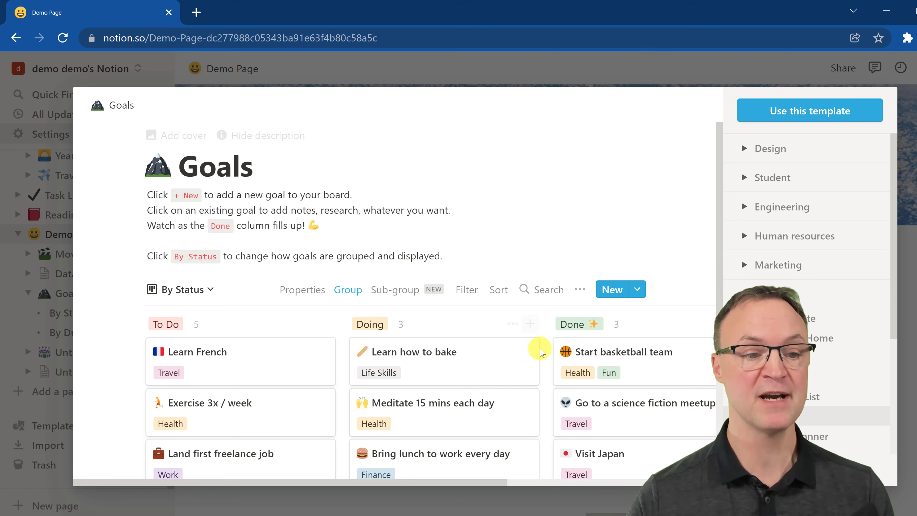
pyautogui.scroll(-4, 777, 164)
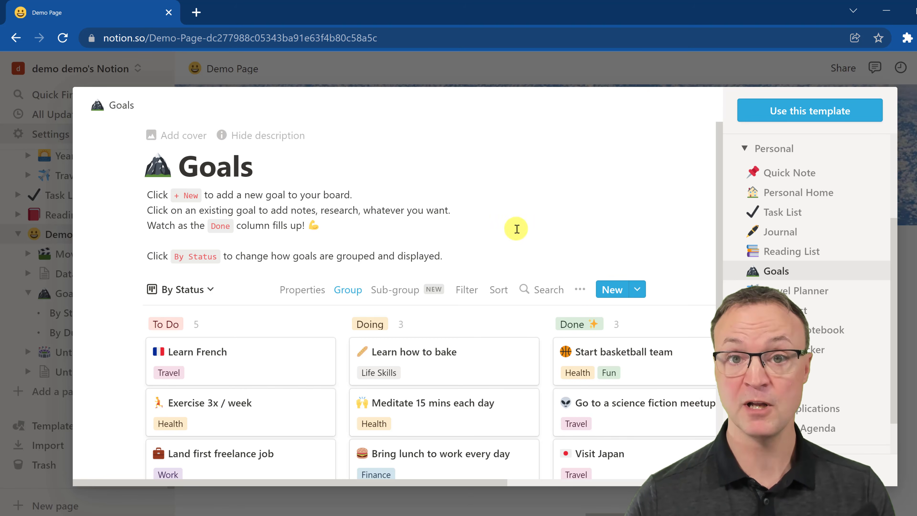
pyautogui.click(401, 74)
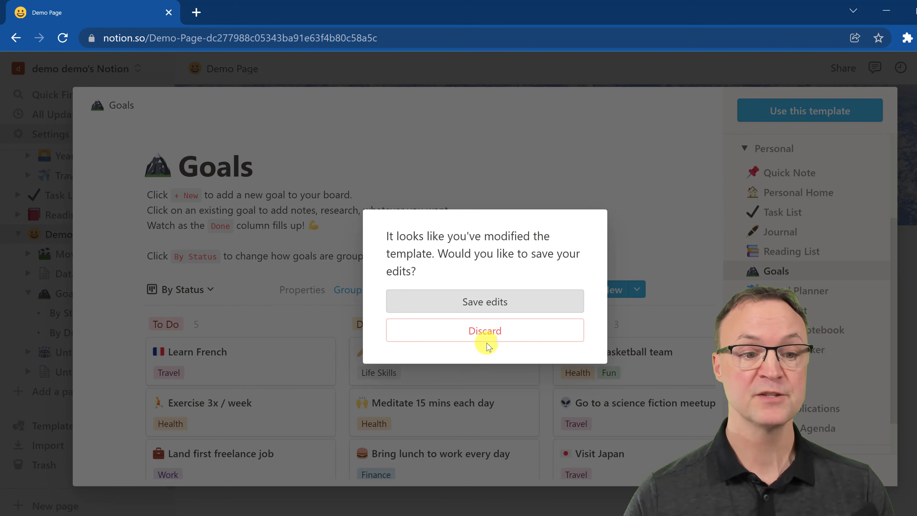
pyautogui.click(484, 331)
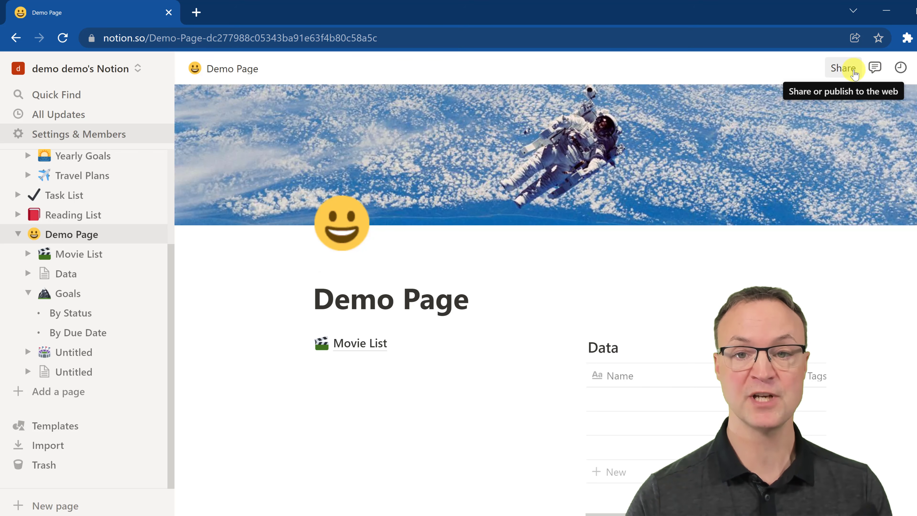
# Publish Demo Page to the web so anyone with the link can view it, and close the sharing options
pyautogui.click(855, 73)
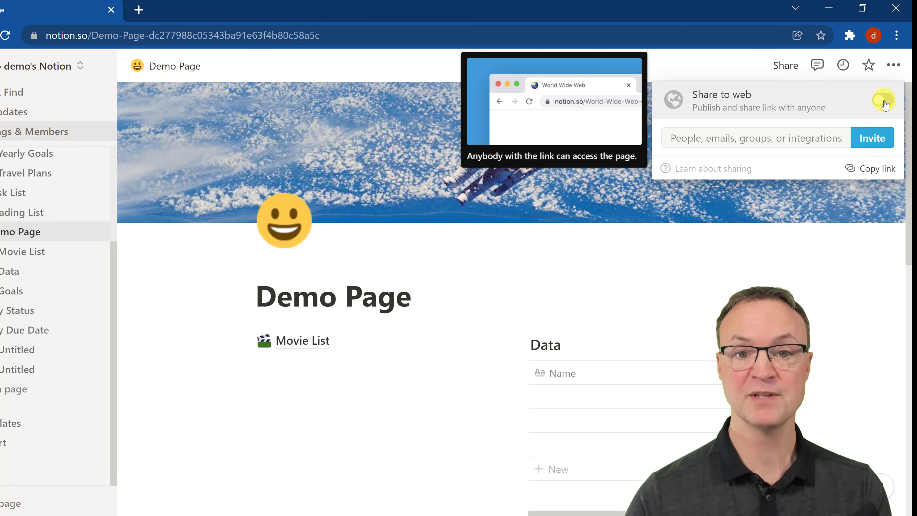
pyautogui.click(884, 102)
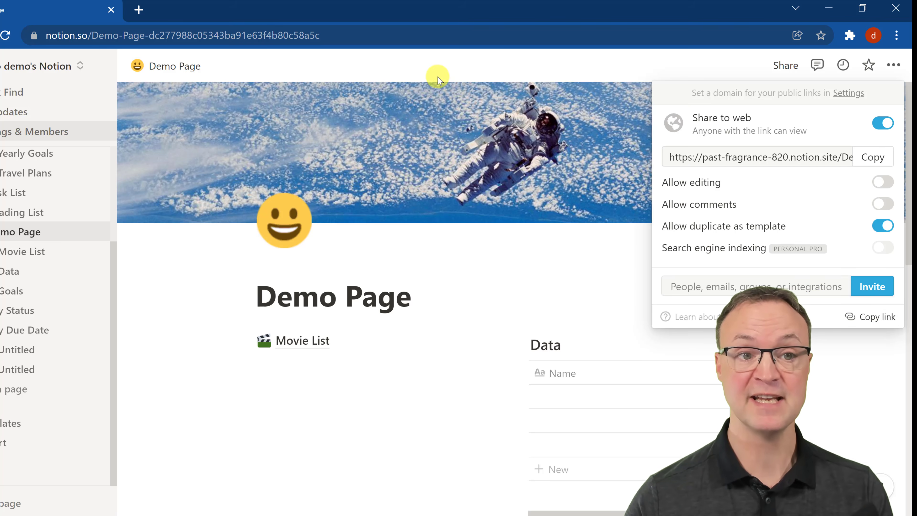
pyautogui.click(436, 71)
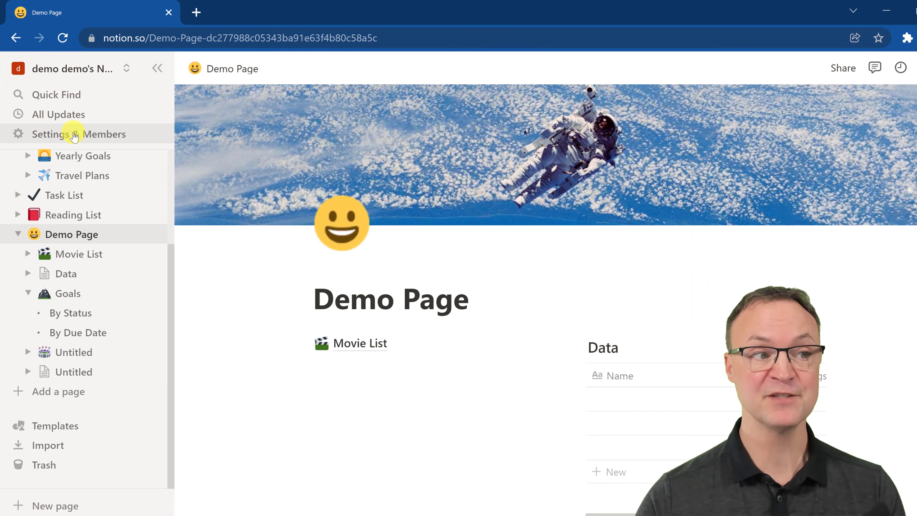
# Open the workspace settings and compare the usage and collaboration limits of the available upgrade plans
pyautogui.click(74, 136)
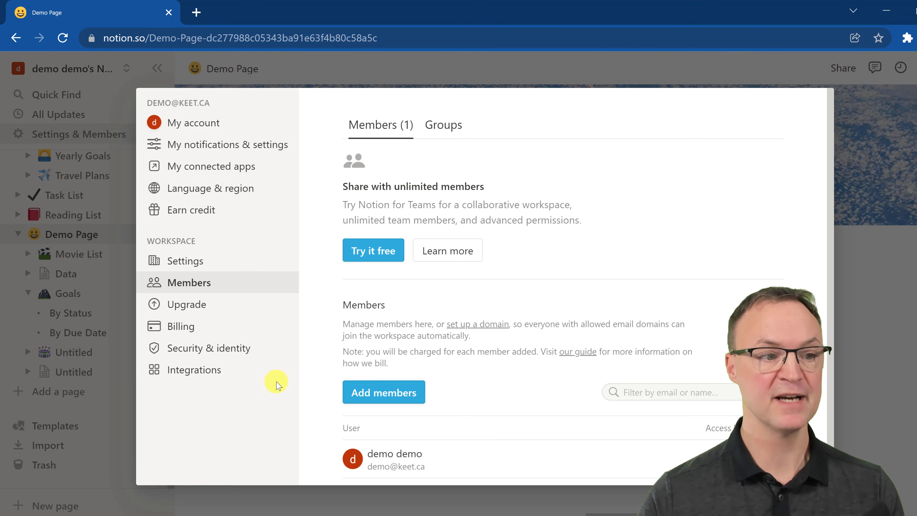
pyautogui.click(215, 305)
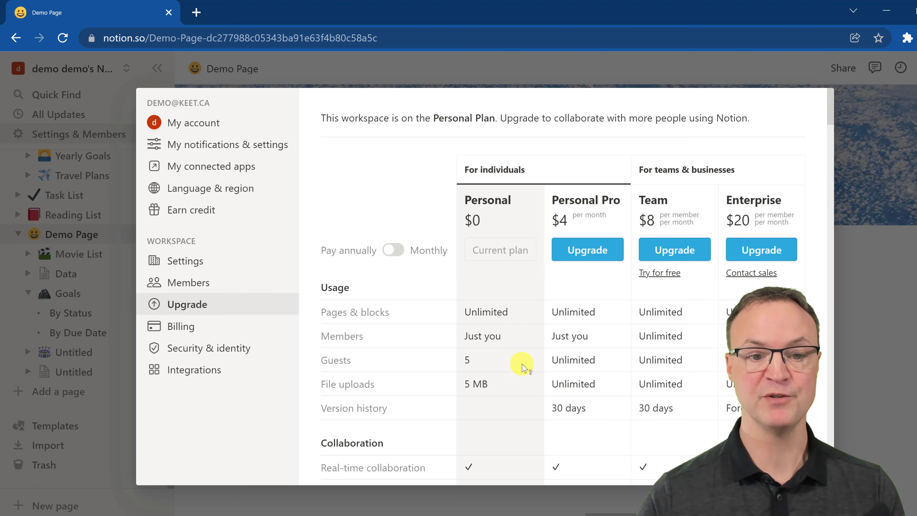
pyautogui.scroll(-2, 496, 382)
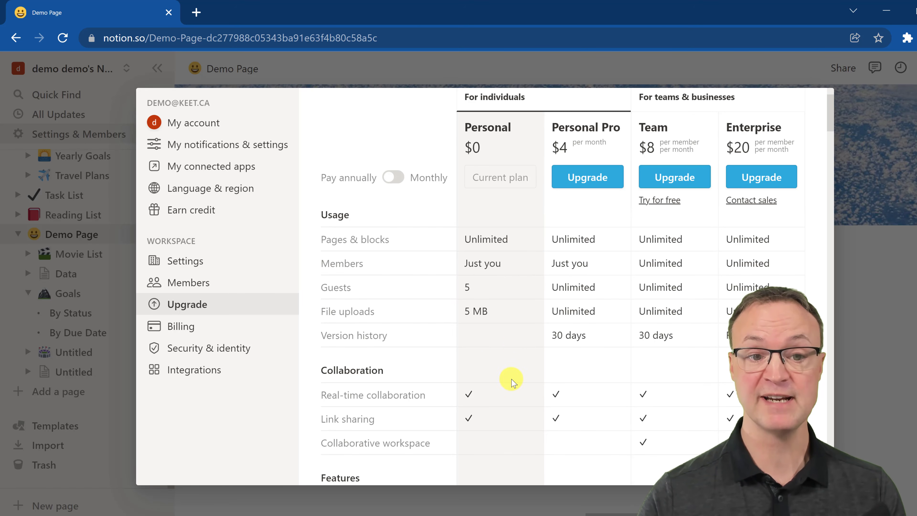
pyautogui.scroll(2, 511, 382)
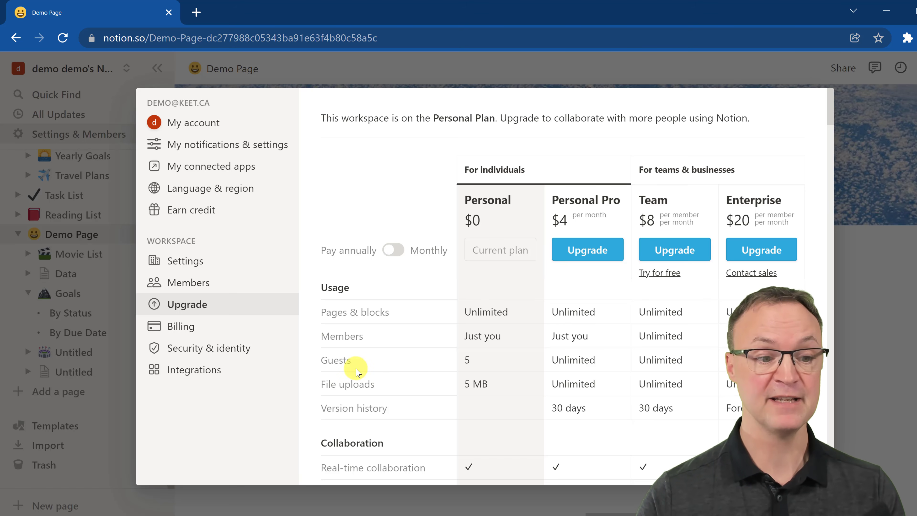
pyautogui.scroll(-2, 358, 372)
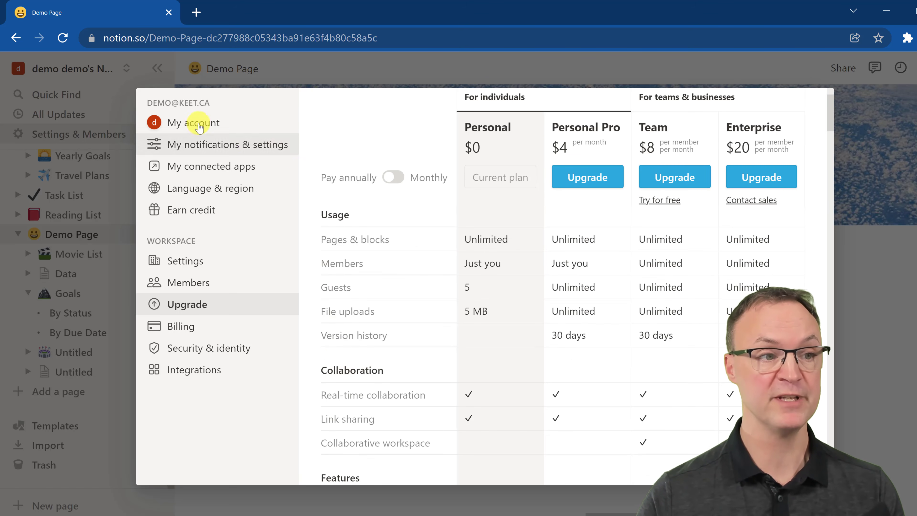
# Replace the account's preferred name with the owner's full name, review the remaining account settings, and save the update
pyautogui.click(213, 123)
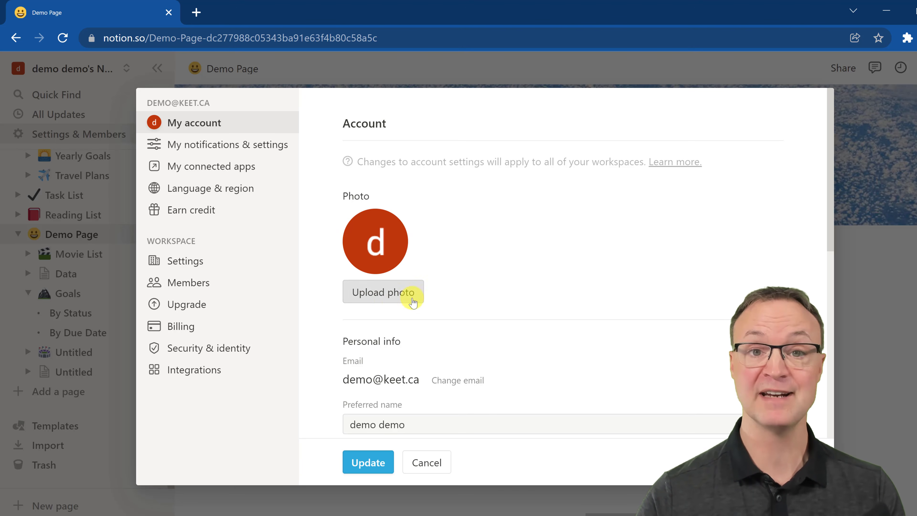
pyautogui.scroll(-4, 416, 348)
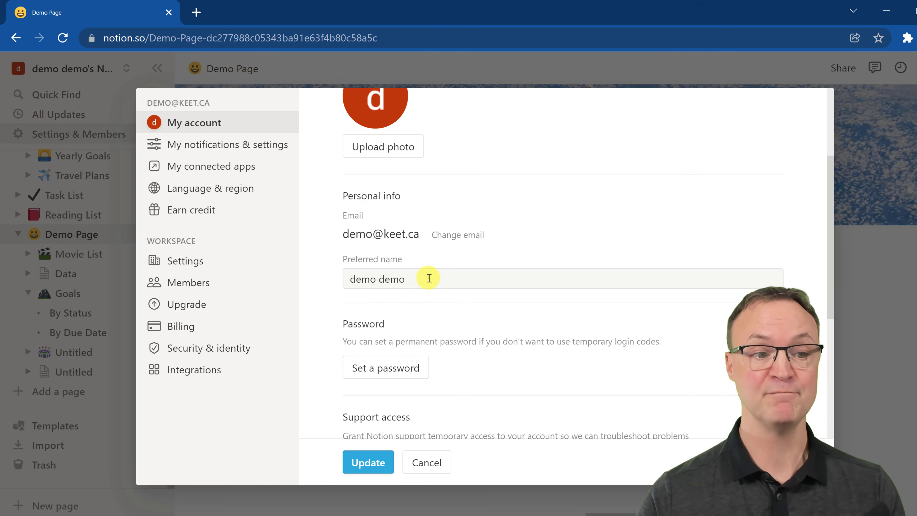
pyautogui.moveTo(428, 278); pyautogui.dragTo(347, 281)
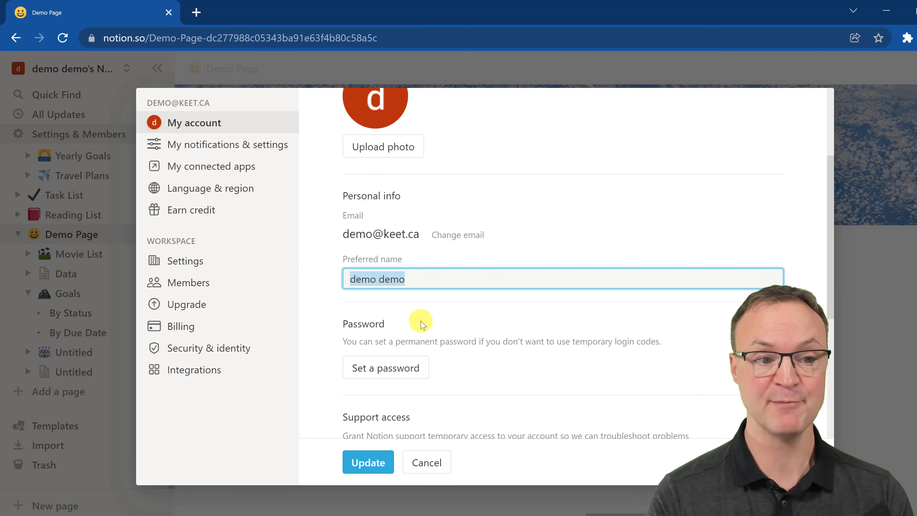
pyautogui.write('Jamie Keet')
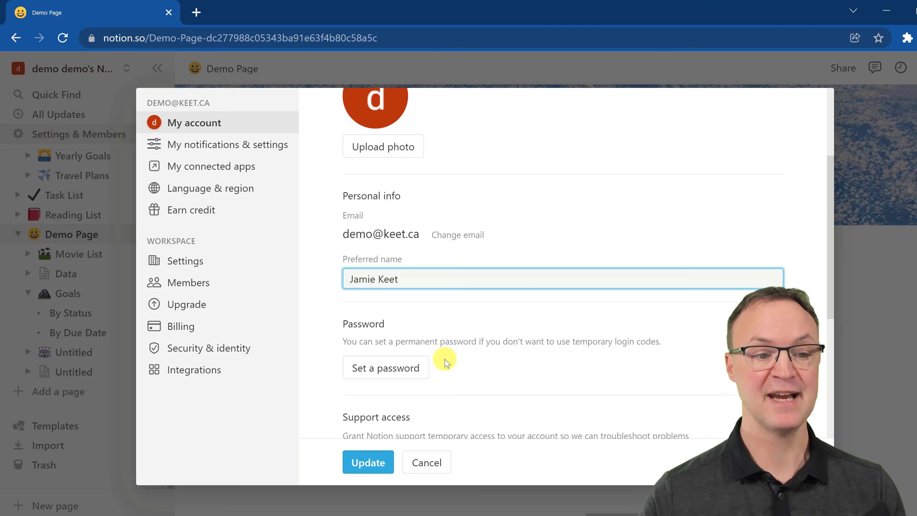
pyautogui.scroll(-4, 451, 358)
pyautogui.scroll(-3, 517, 343)
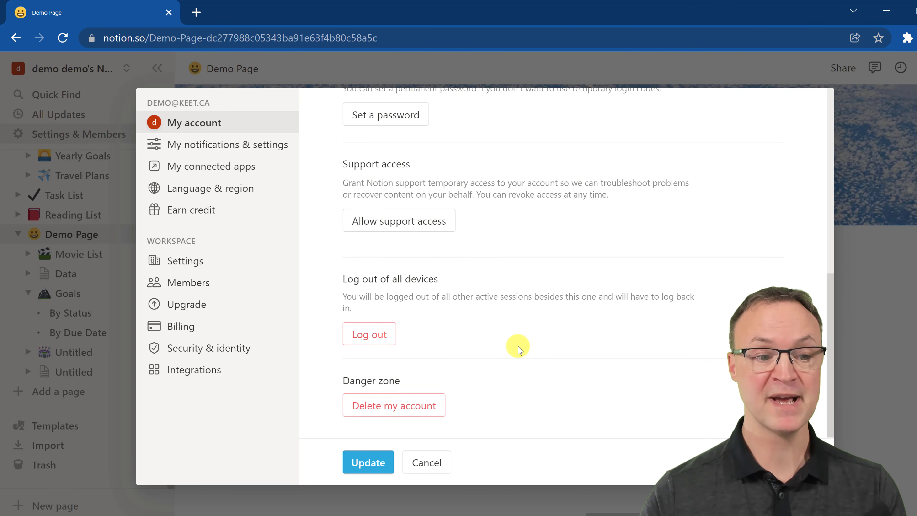
pyautogui.click(371, 464)
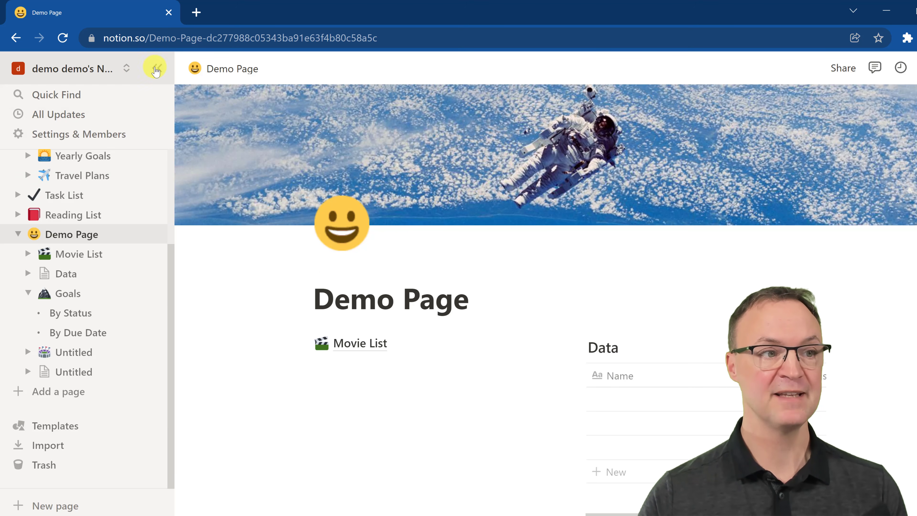
# Collapse the sidebar beside Demo Page and expand it again
pyautogui.click(158, 68)
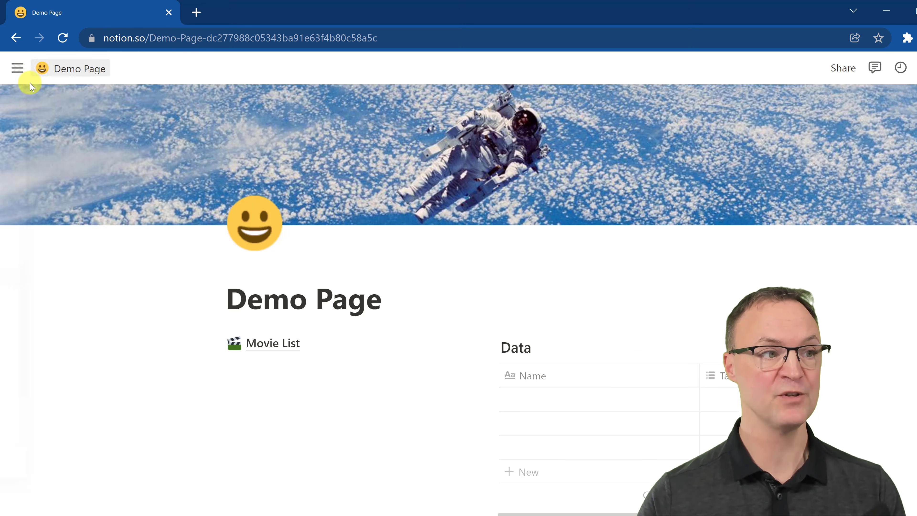
pyautogui.click(17, 68)
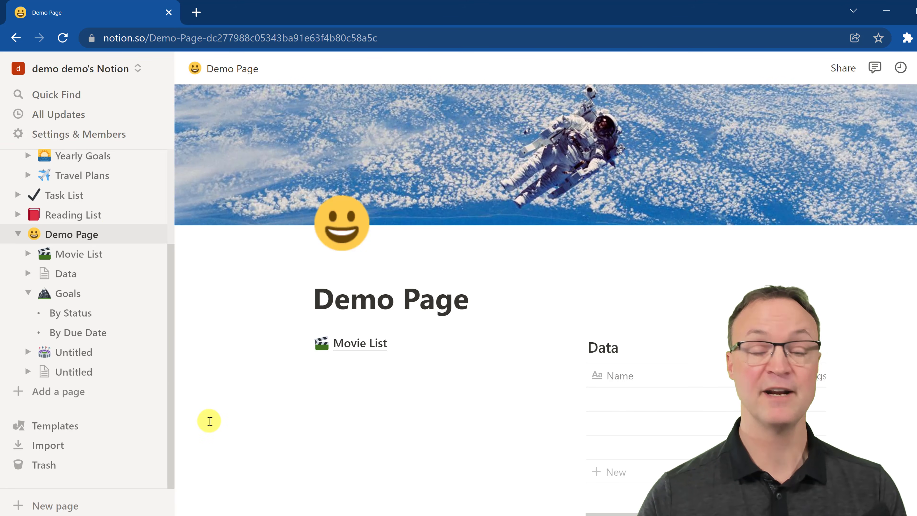